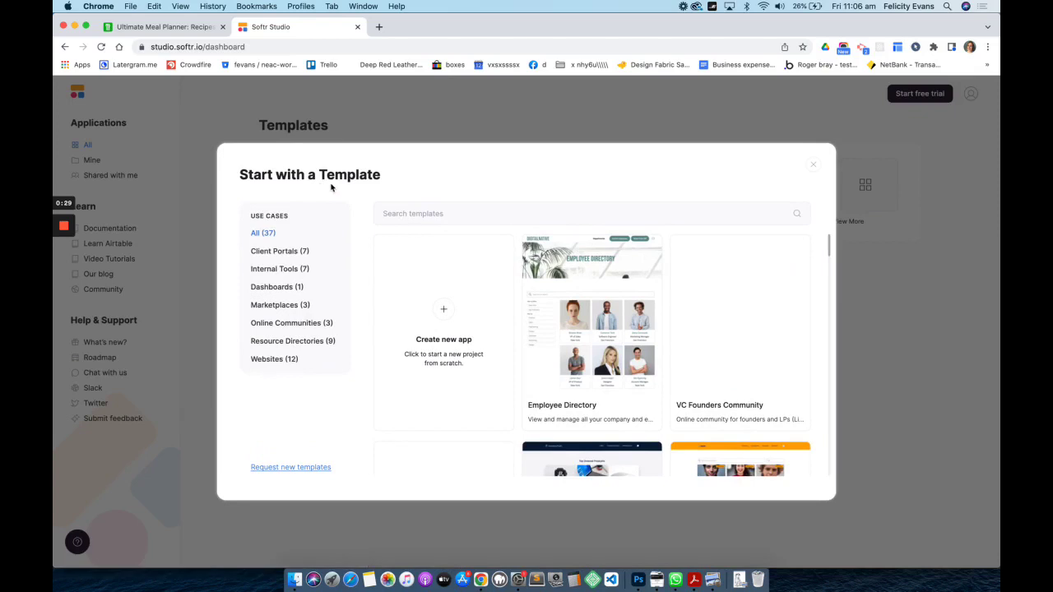
Step: Create a new app from scratch and check its empty page in the tablet, mobile and desktop layouts
left_click(442, 312)
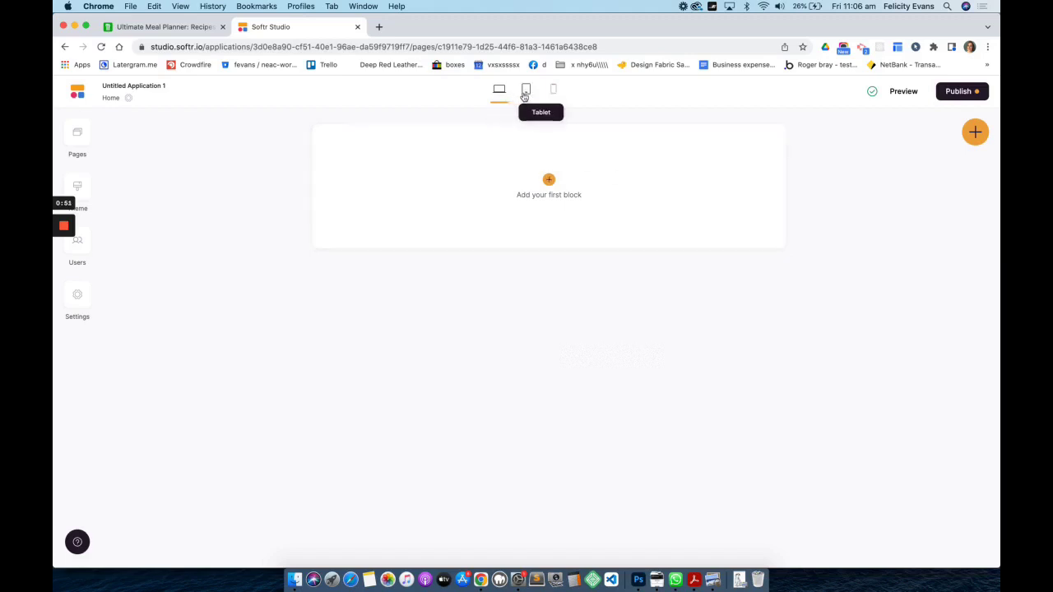
left_click(526, 95)
left_click(555, 97)
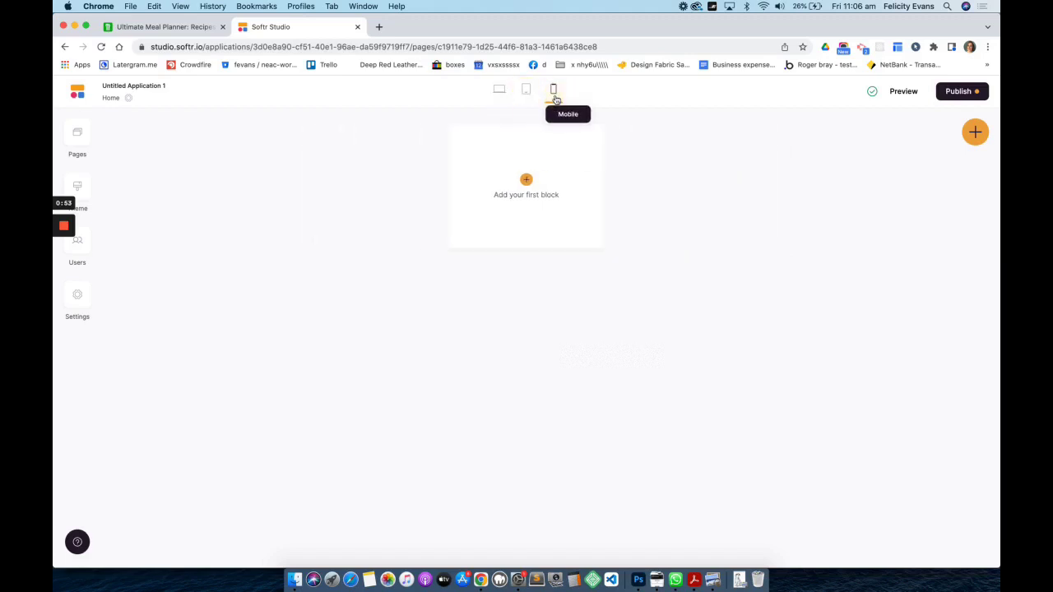
left_click(500, 91)
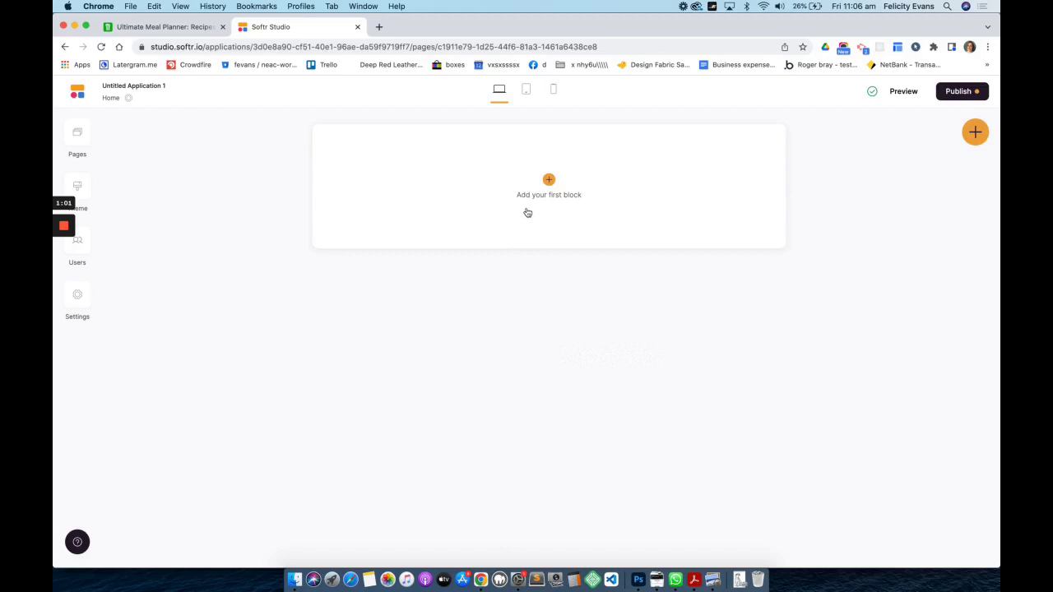
Step: Browse the static and dynamic blocks and add the dynamic list block with deletable elements to the empty page
left_click(549, 181)
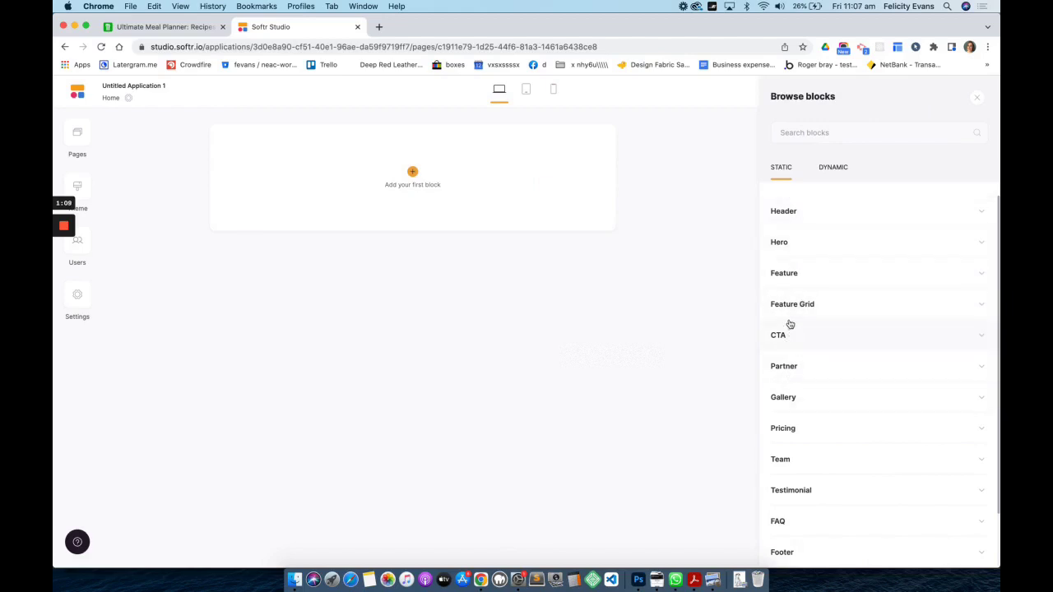
scroll(790, 324, "down", 2)
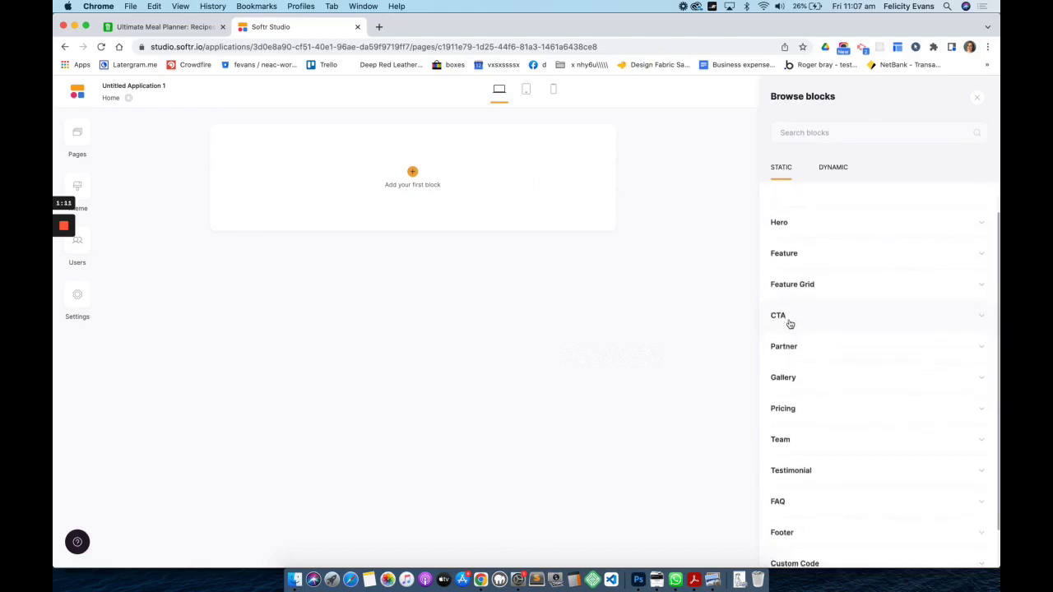
scroll(790, 324, "up", 2)
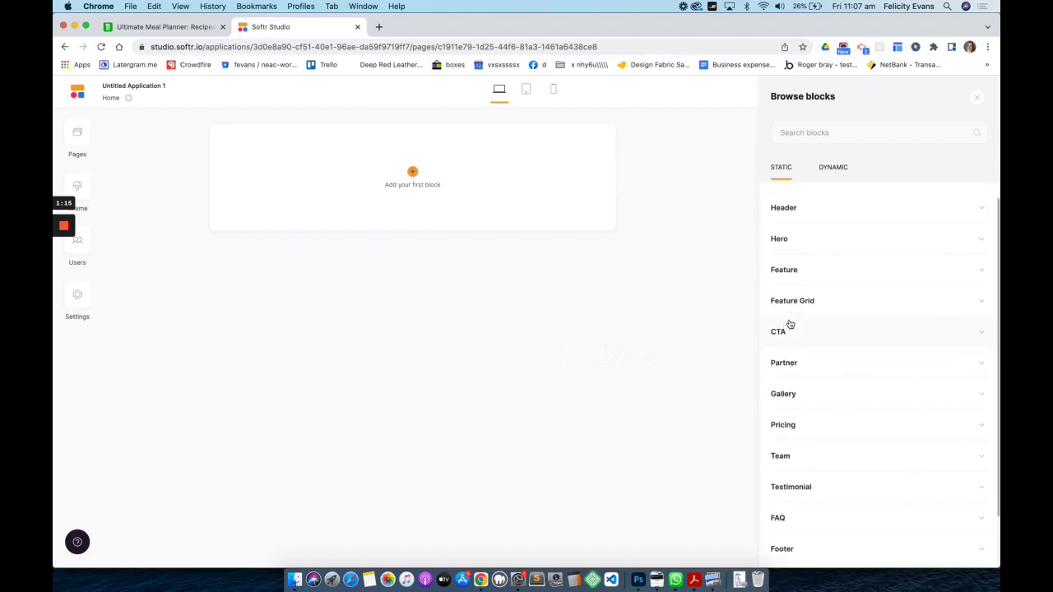
left_click(826, 172)
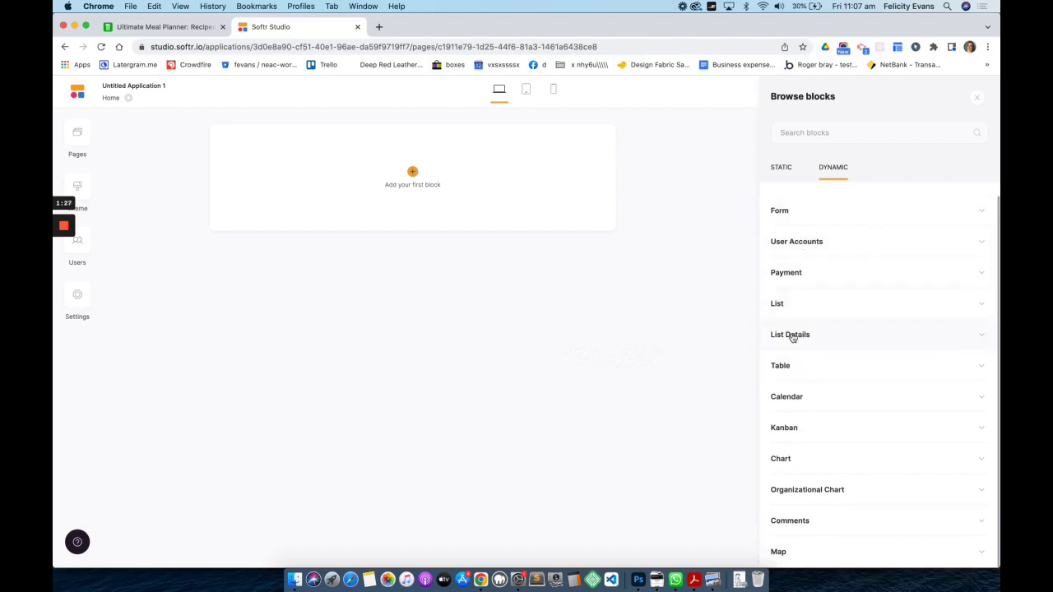
left_click(784, 305)
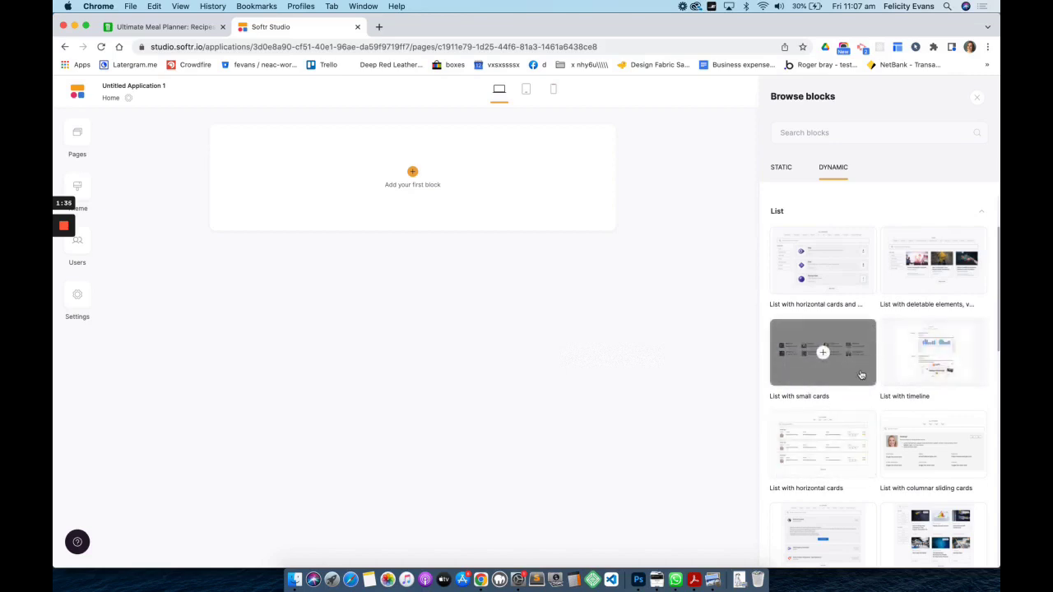
scroll(858, 353, "down", 5)
scroll(861, 375, "down", 5)
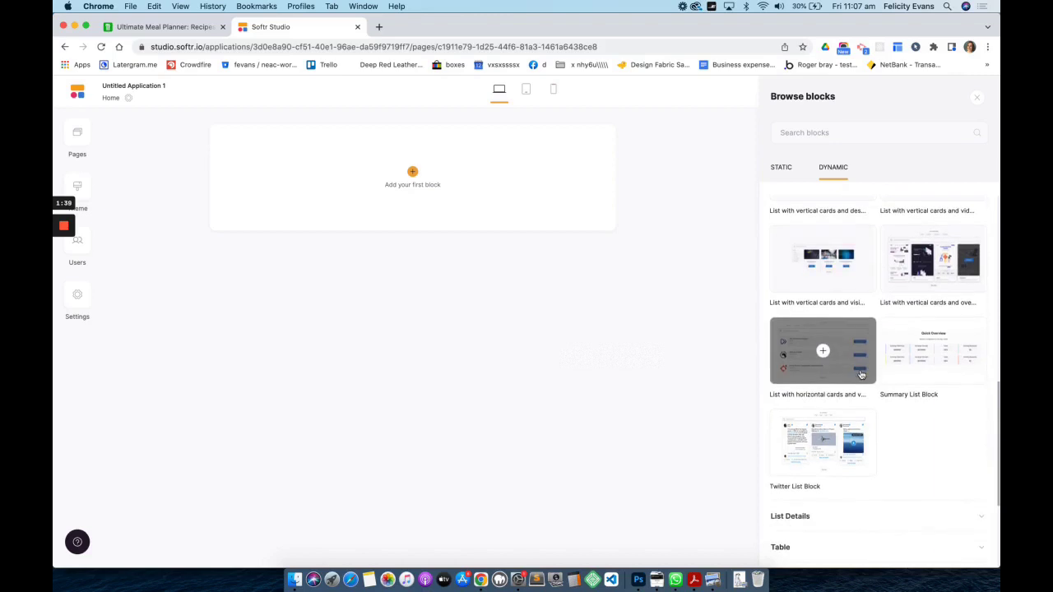
scroll(861, 375, "up", 10)
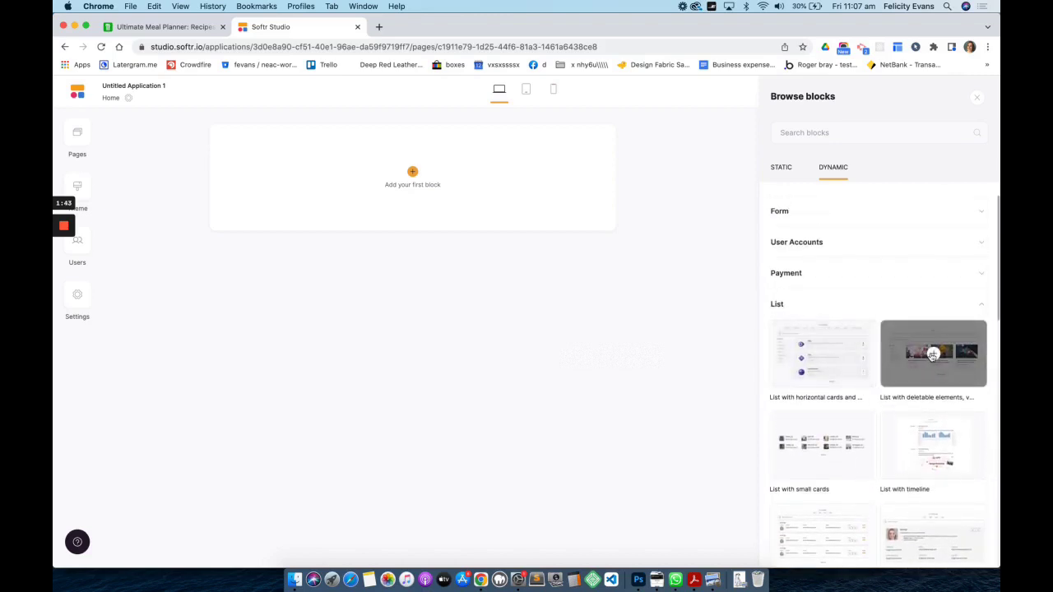
left_click(933, 353)
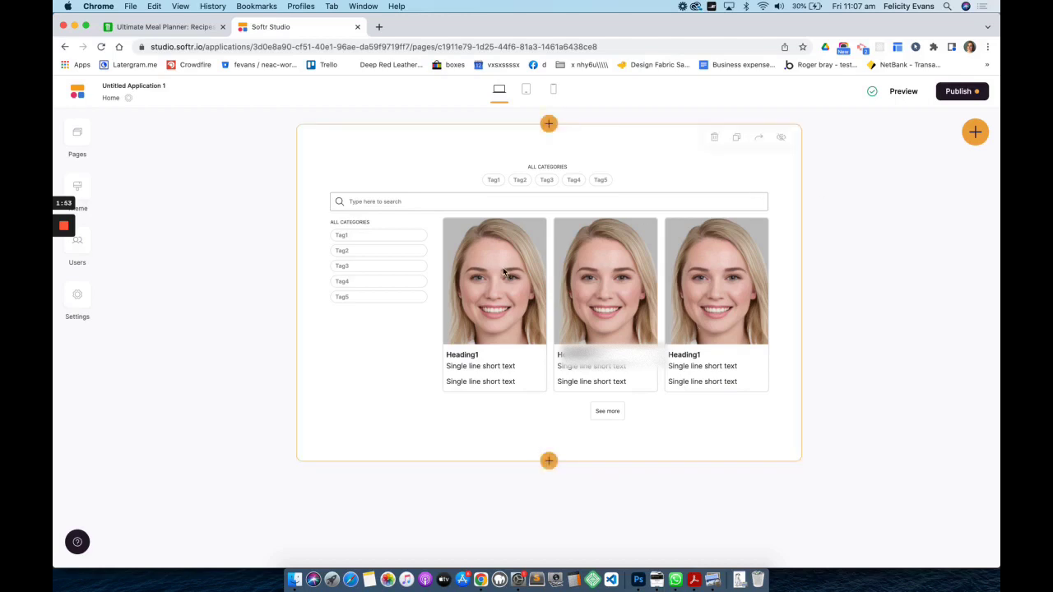
Step: Connect the list block to Airtable using the API key from the Airtable account page
left_click(505, 352)
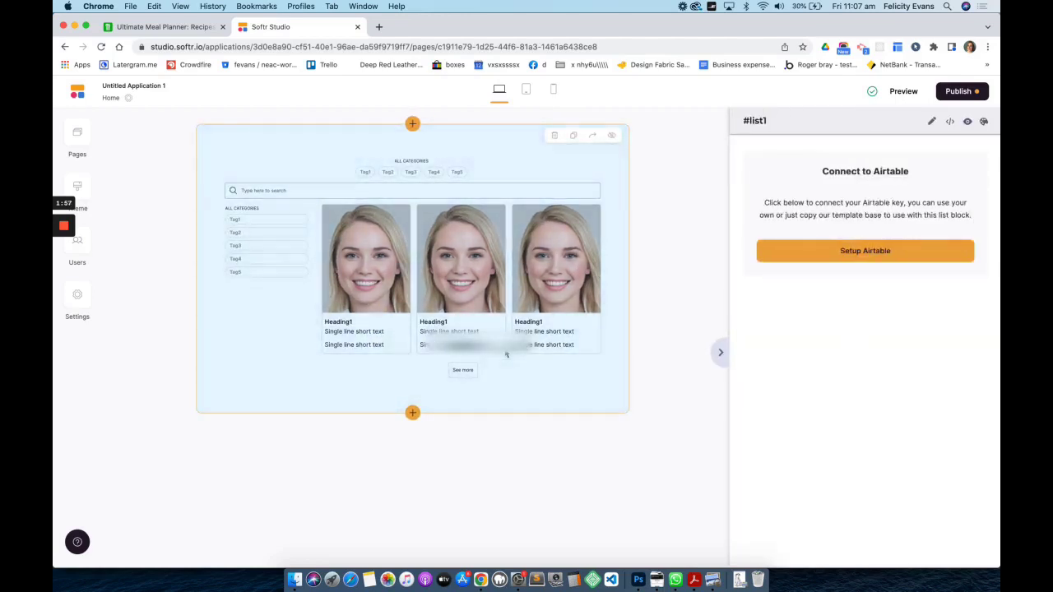
left_click(859, 254)
left_click(416, 308)
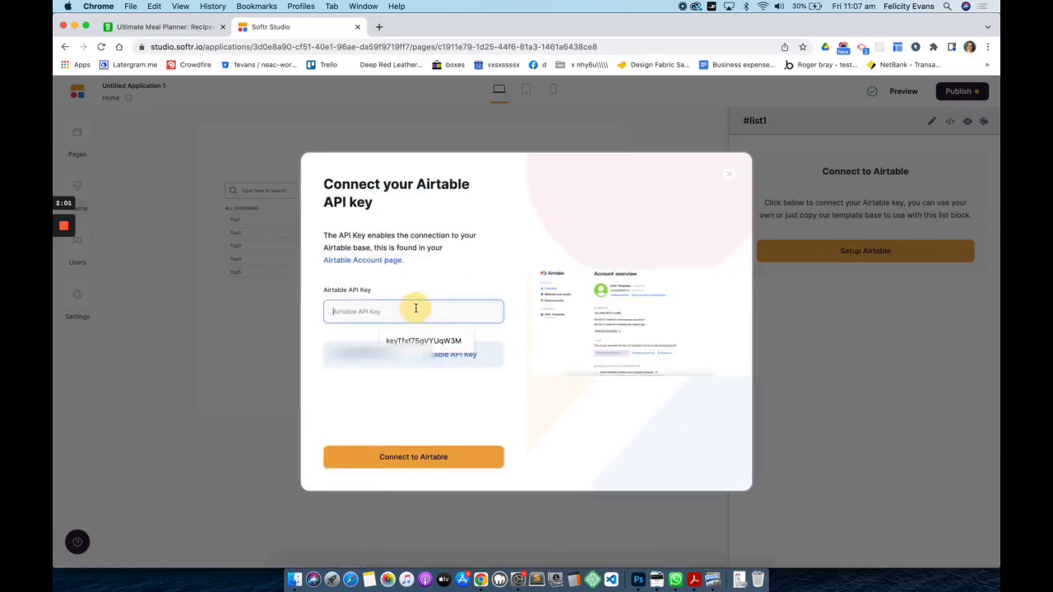
key("super+v")
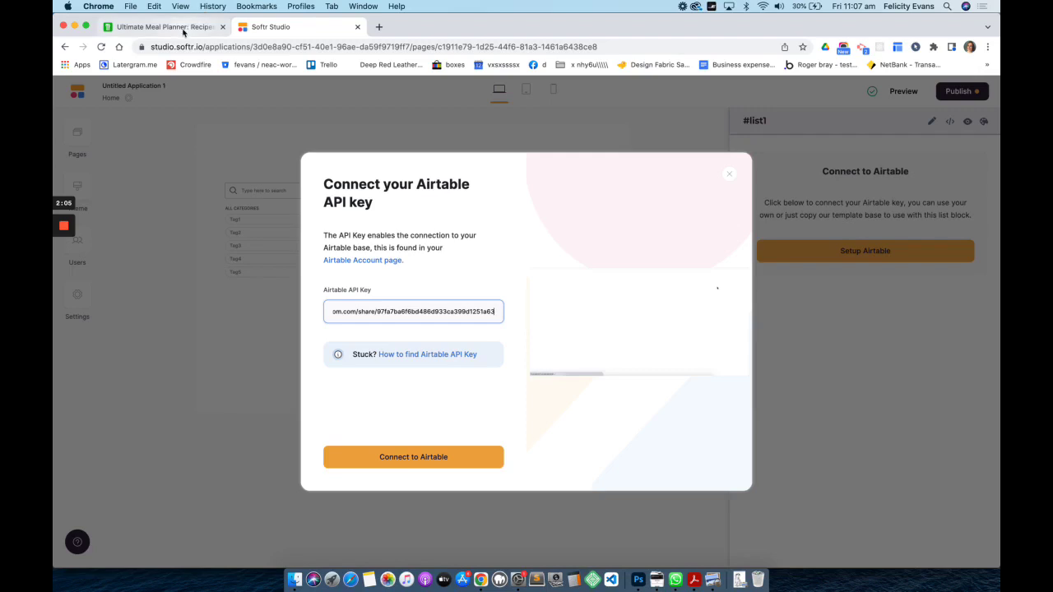
left_click(182, 30)
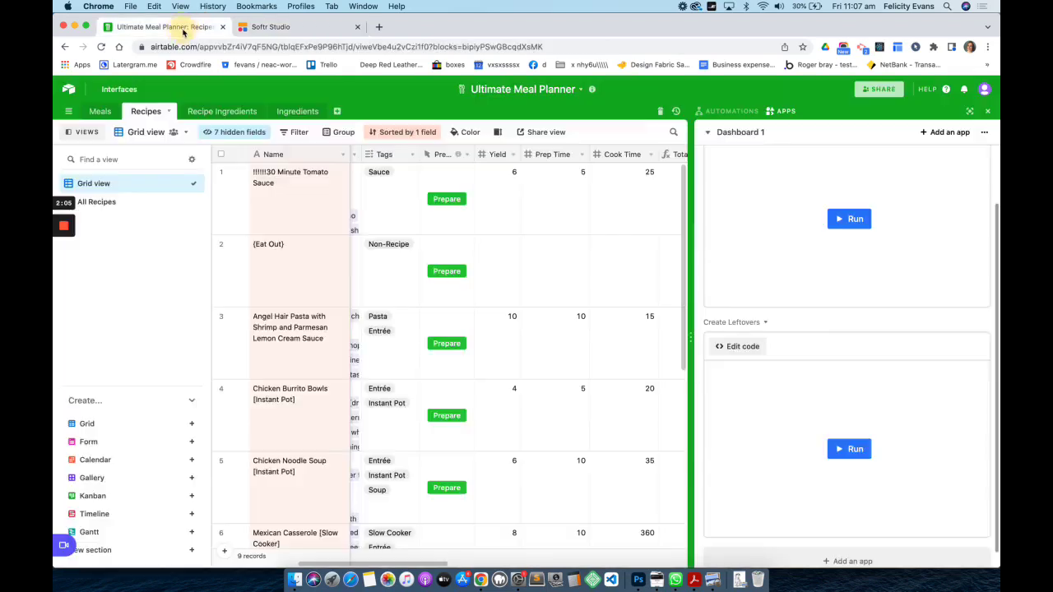
left_click(984, 88)
left_click(929, 137)
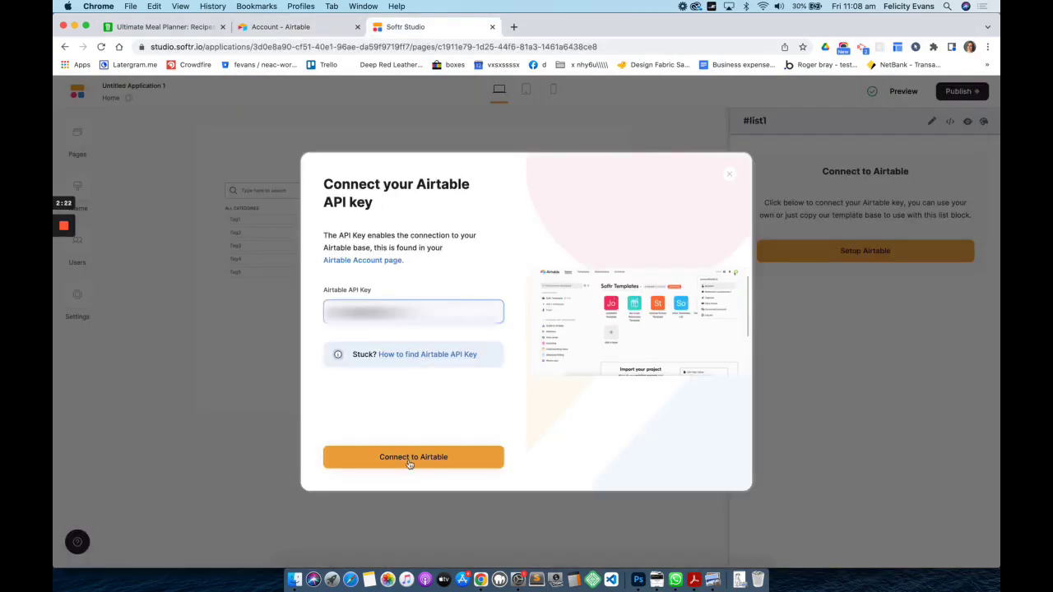
key("super+v")
left_click(409, 459)
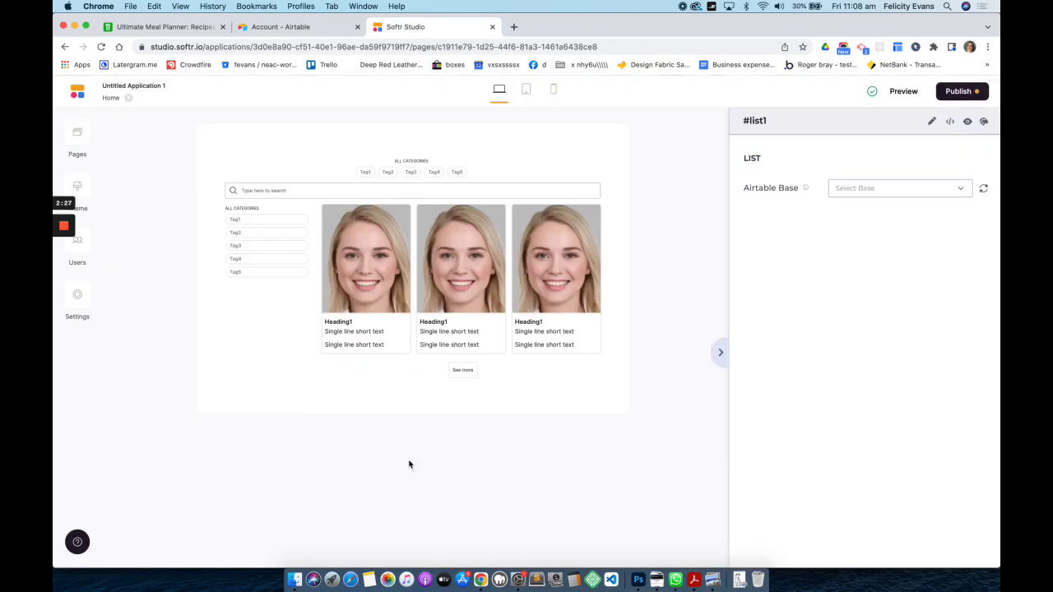
Step: Set the list's Airtable base to Ultimate Meal Planner and its table to Recipes
left_click(875, 196)
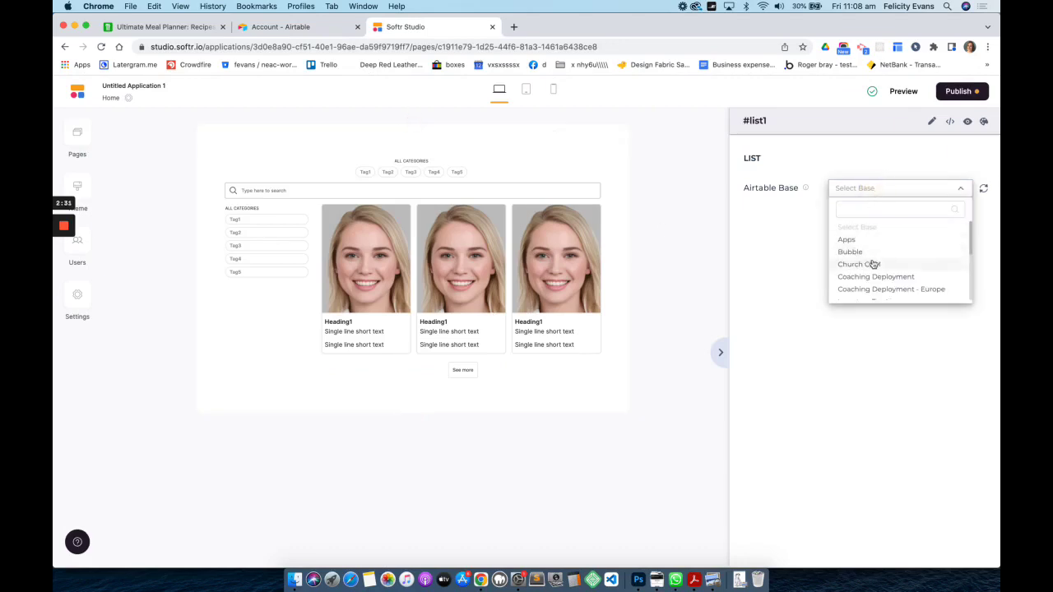
scroll(868, 261, "down", 5)
scroll(872, 264, "down", 1)
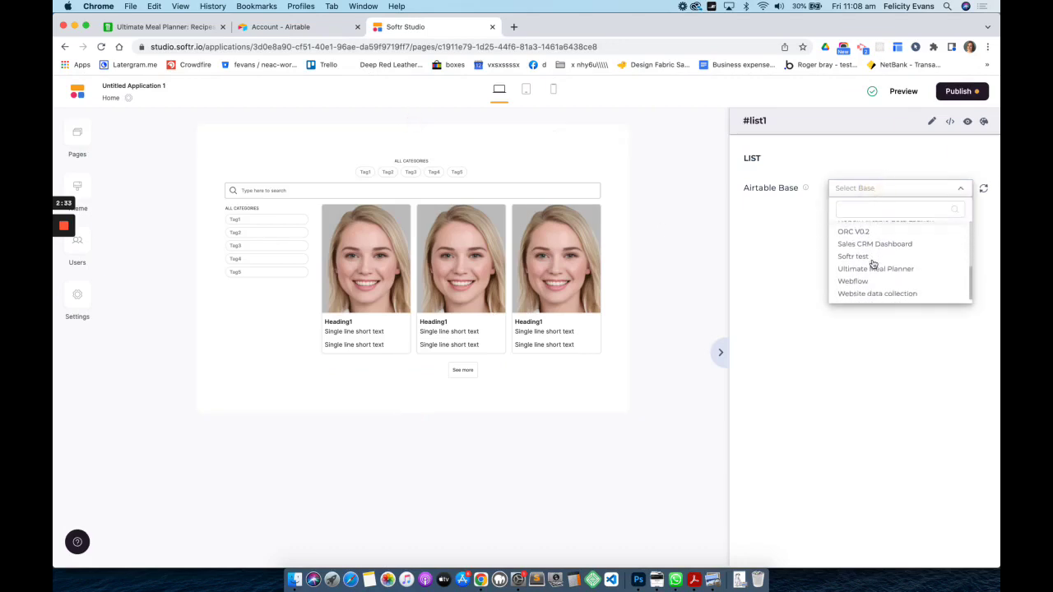
left_click(870, 272)
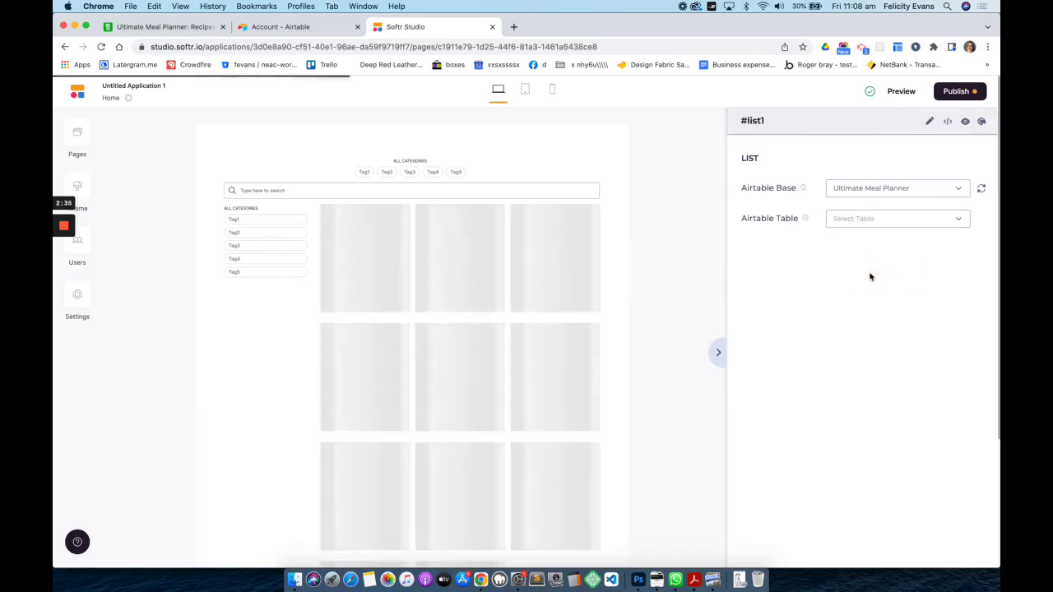
left_click(863, 224)
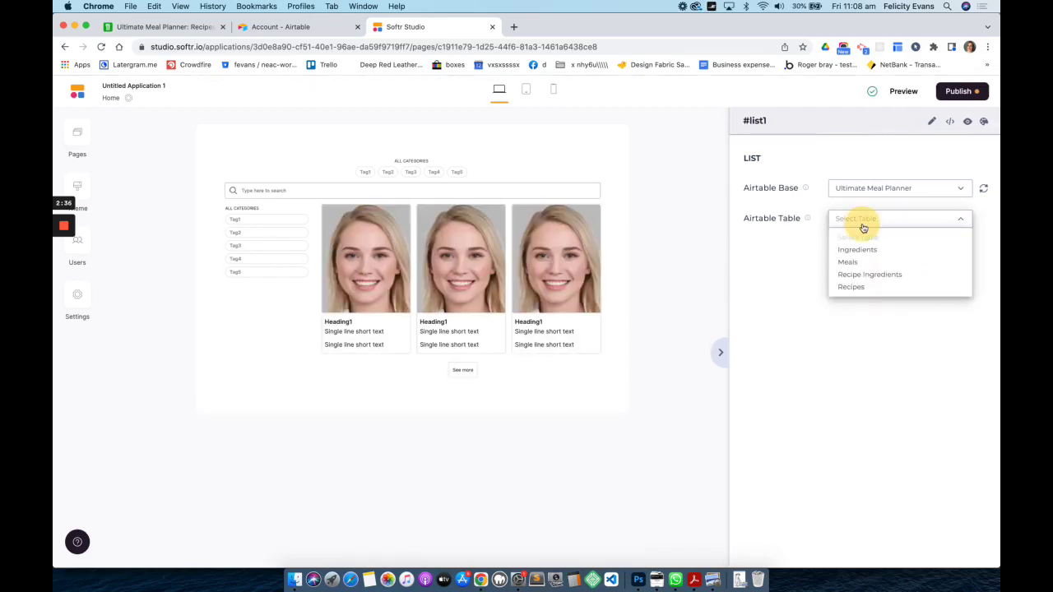
left_click(856, 287)
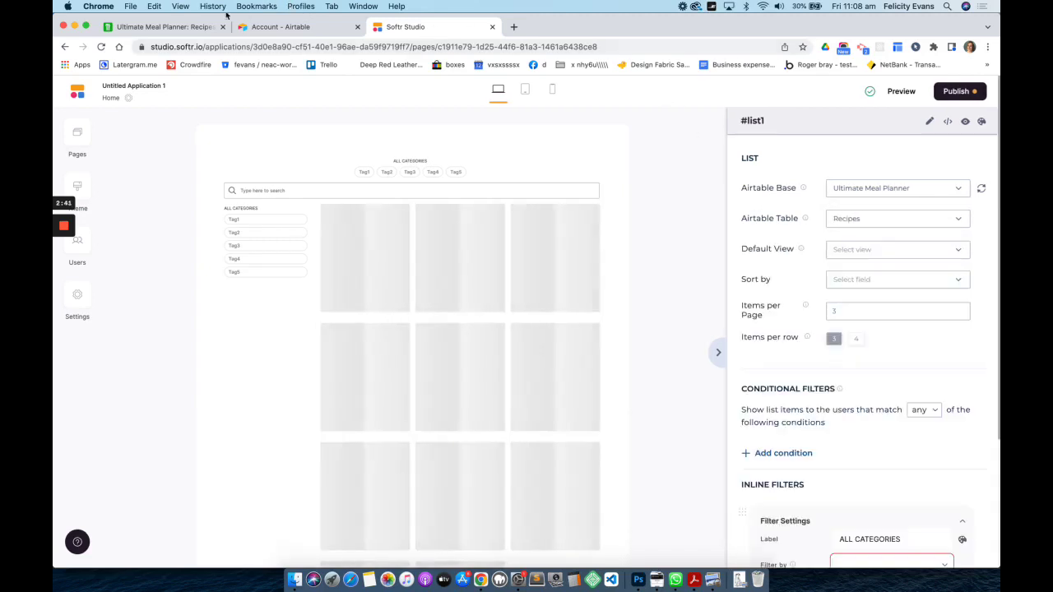
Step: Review the Recipes table in Airtable and the default view choices offered for the list
left_click(193, 28)
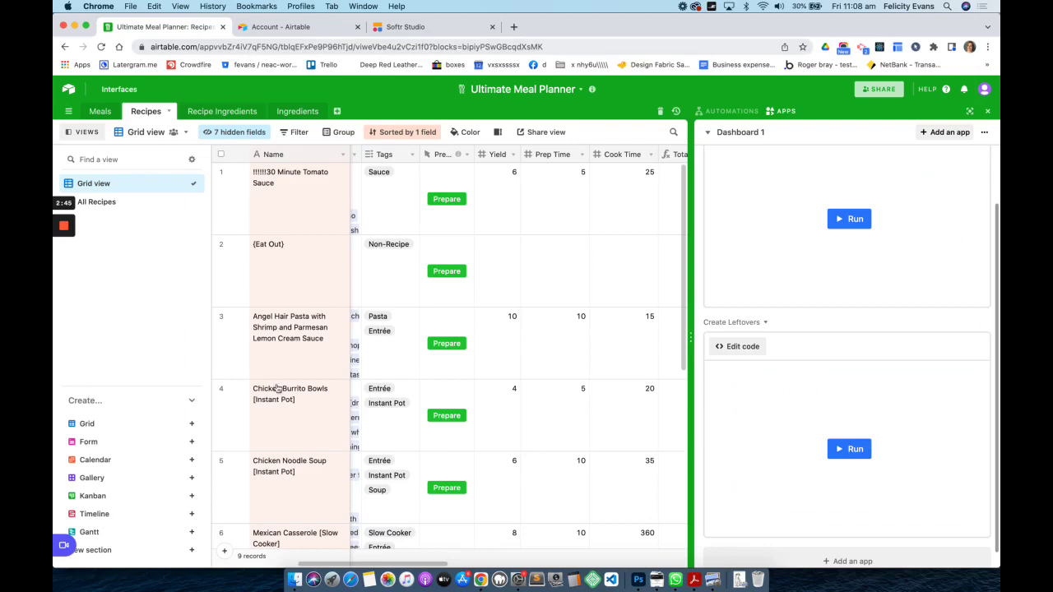
left_click(421, 27)
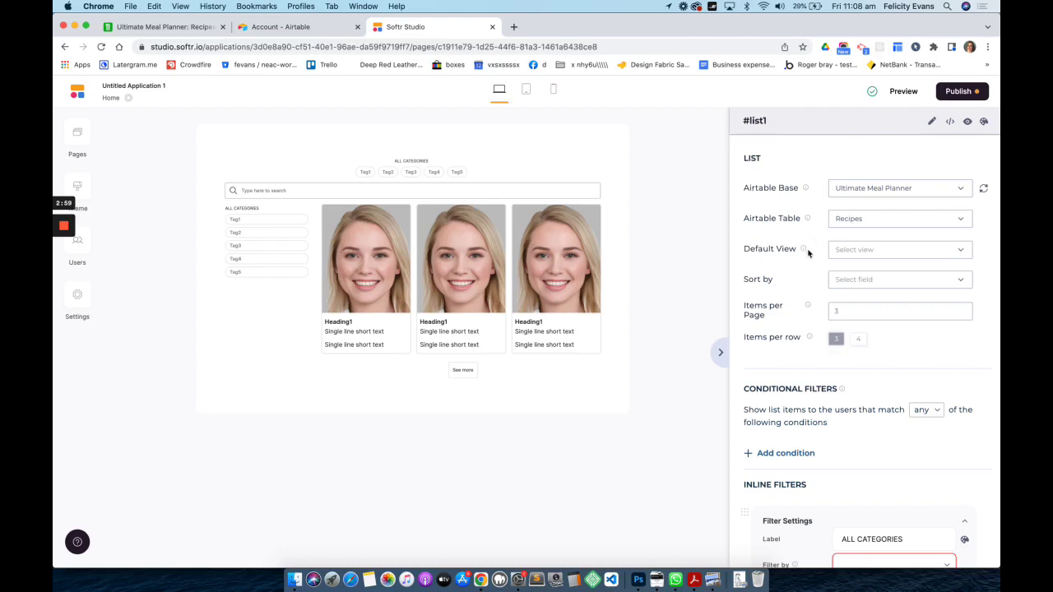
left_click(850, 256)
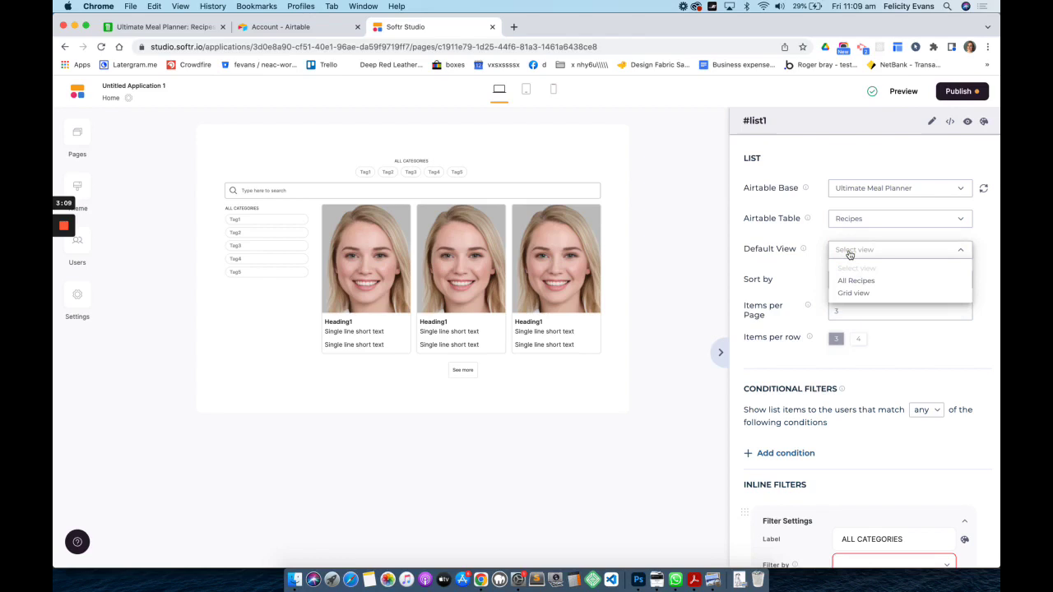
left_click(850, 255)
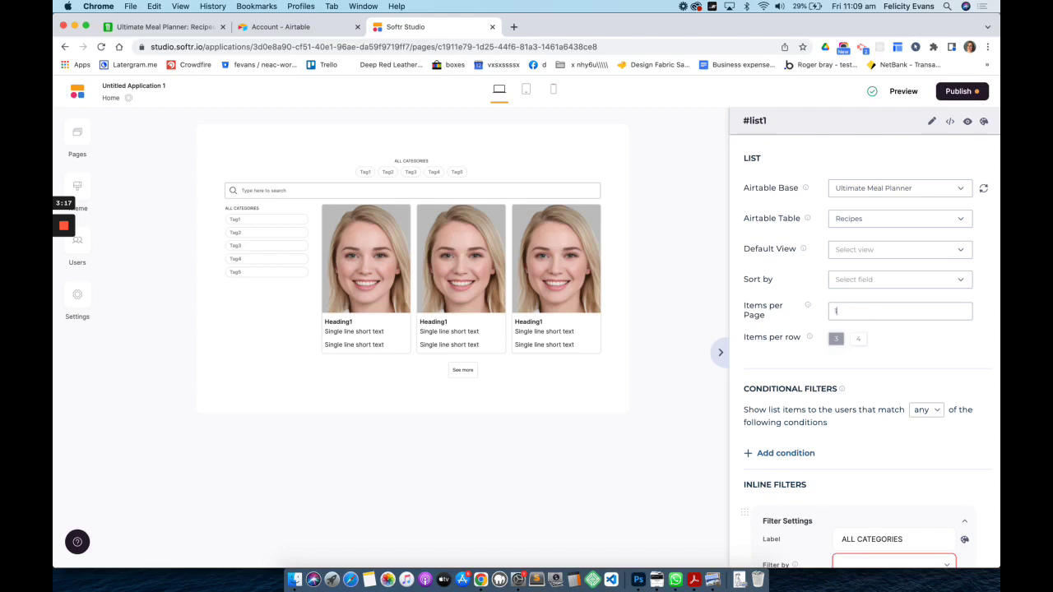
Step: Set the list to 6 items per page and check it in the tablet, mobile and desktop layouts
left_click(836, 311)
type("16")
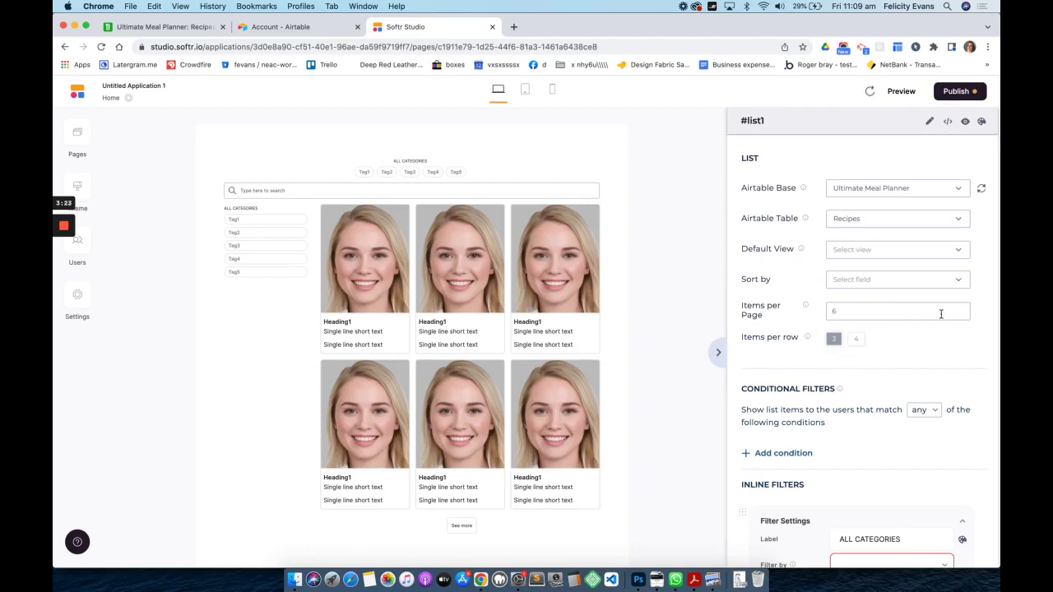
scroll(868, 357, "down", 2)
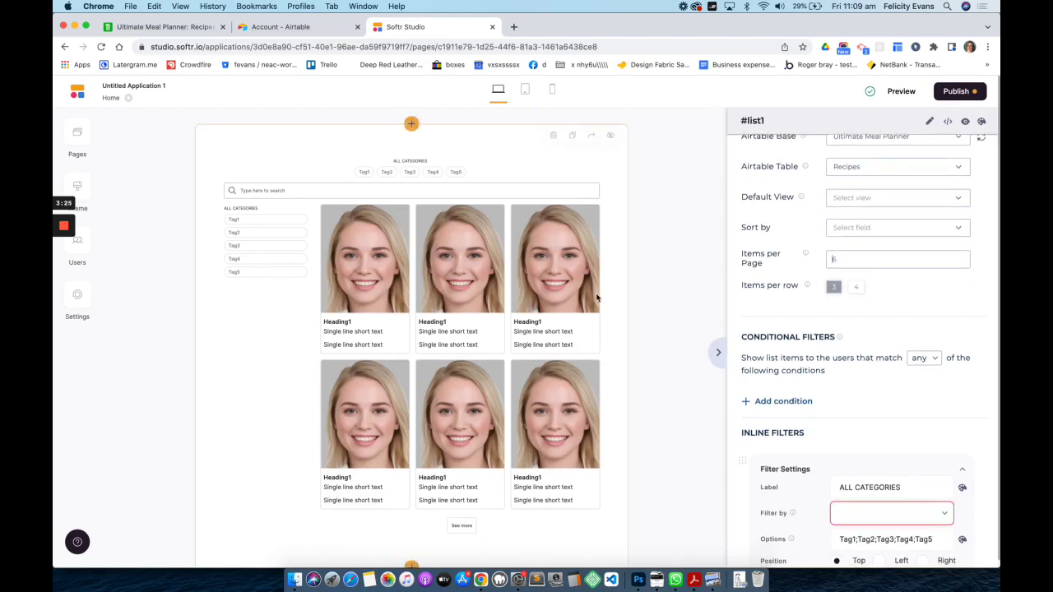
left_click(525, 92)
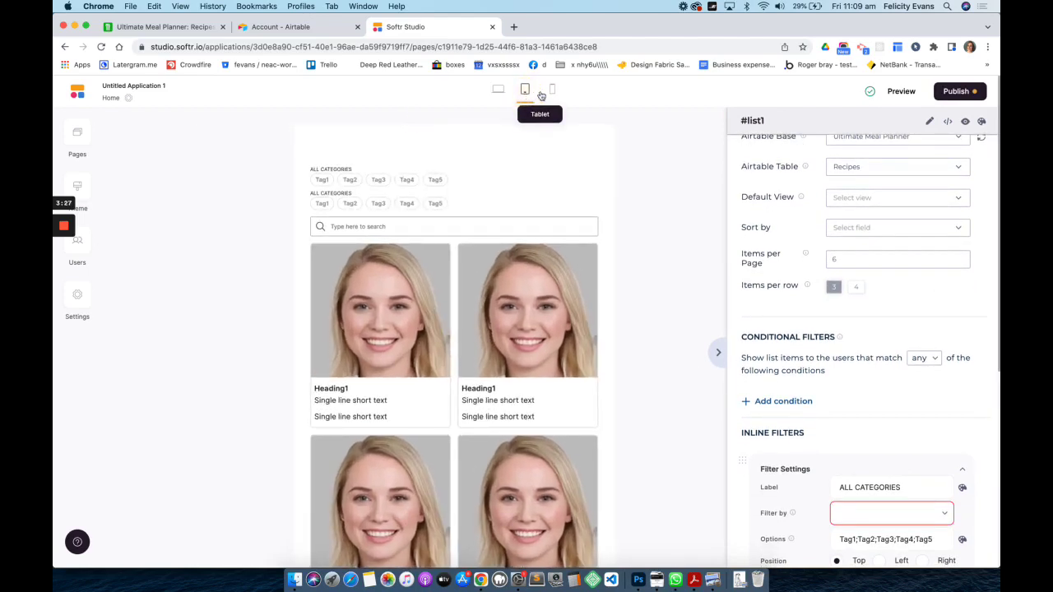
left_click(552, 93)
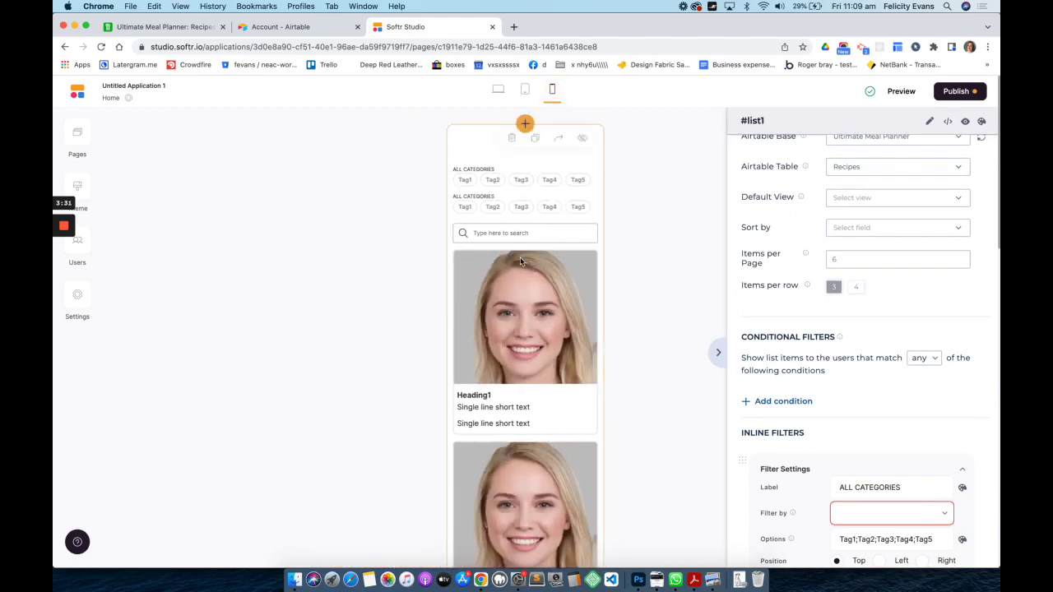
left_click(500, 94)
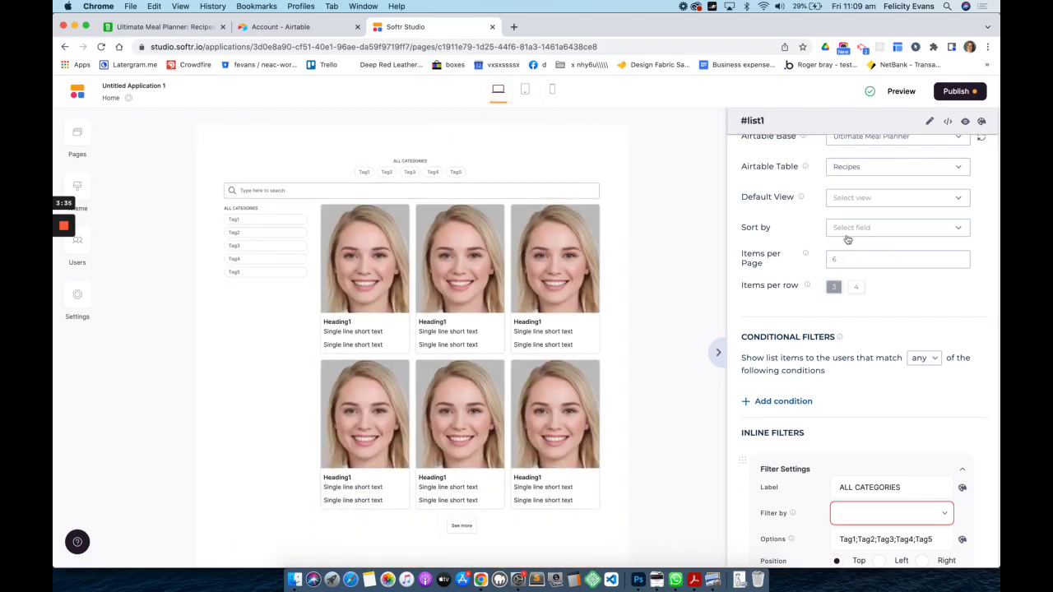
Step: Examine the items-per-page hint and the list's conditional and inline filter settings
mouse_move(808, 256)
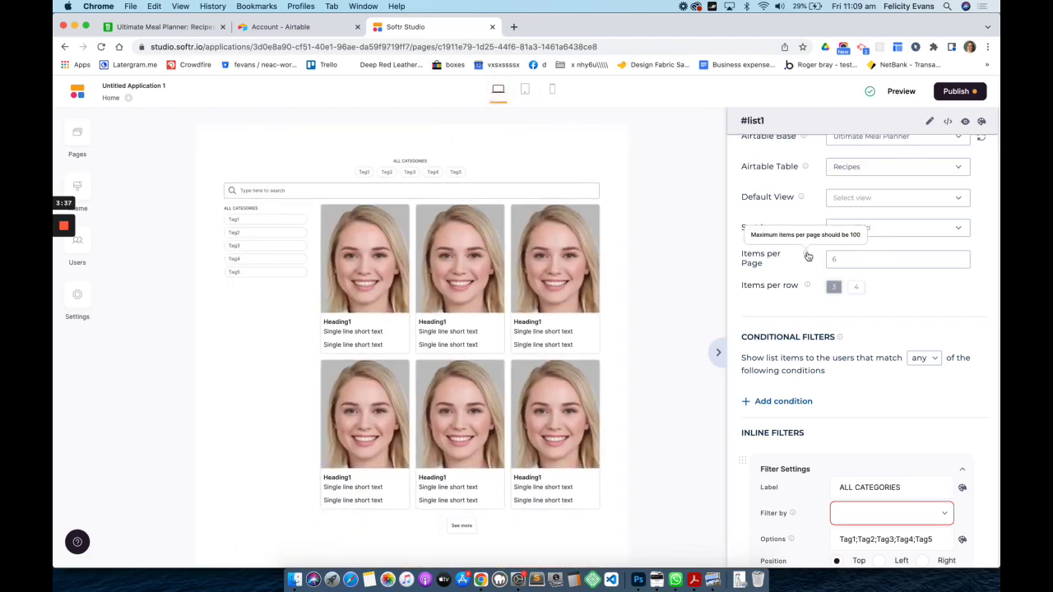
scroll(889, 287, "down", 3)
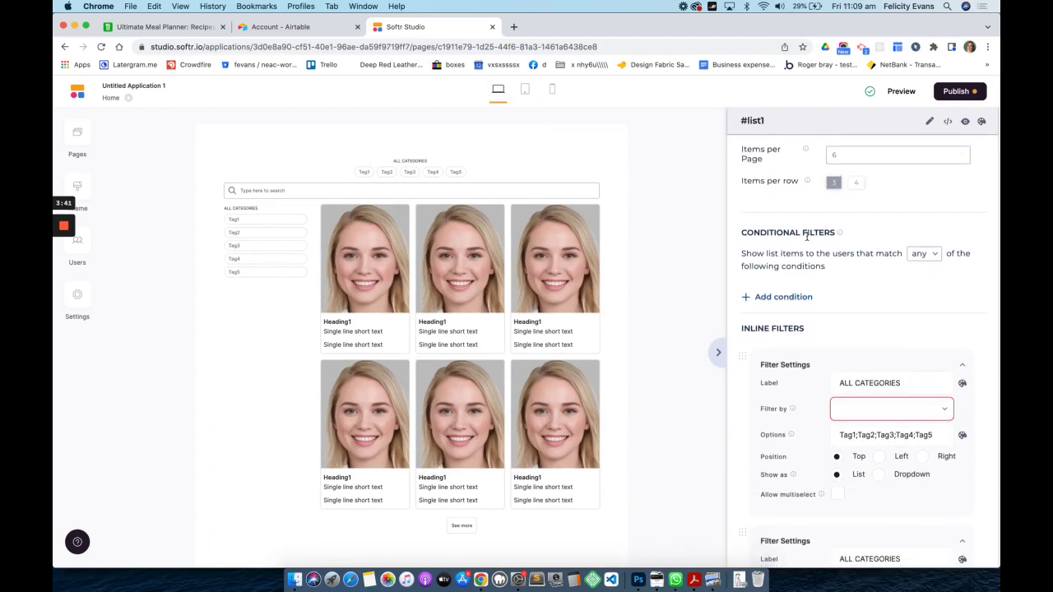
scroll(877, 268, "down", 1)
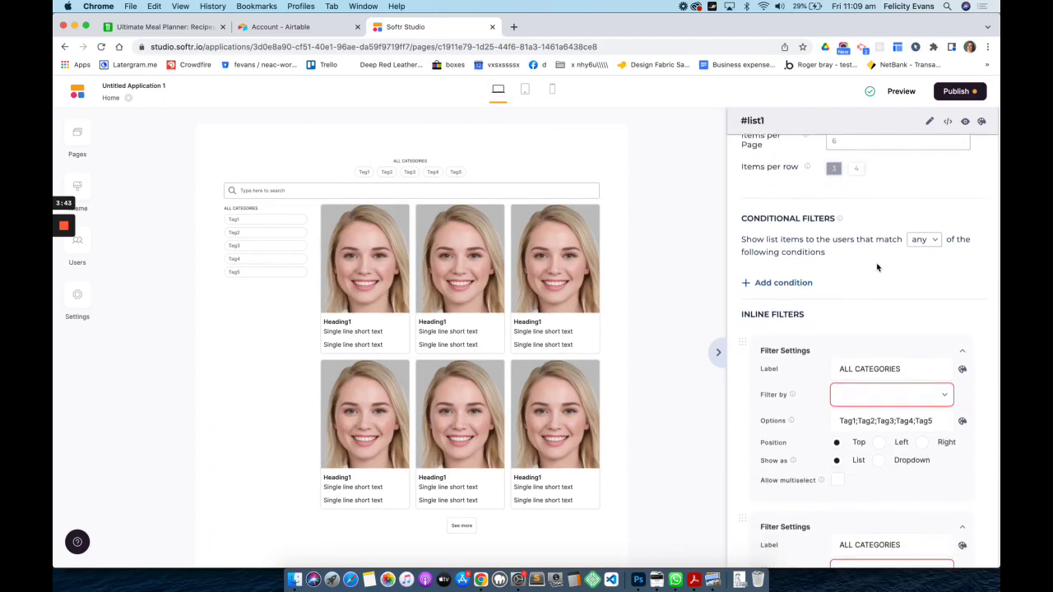
scroll(877, 267, "up", 3)
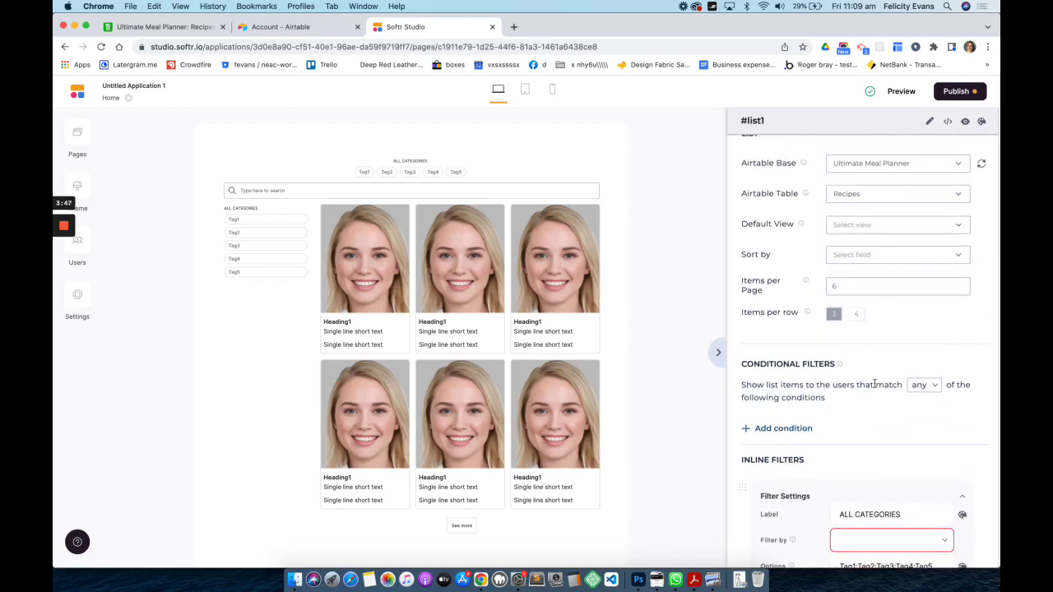
Step: Add a conditional filter to the list on the Name field with the condition "is not"
scroll(875, 384, "down", 1)
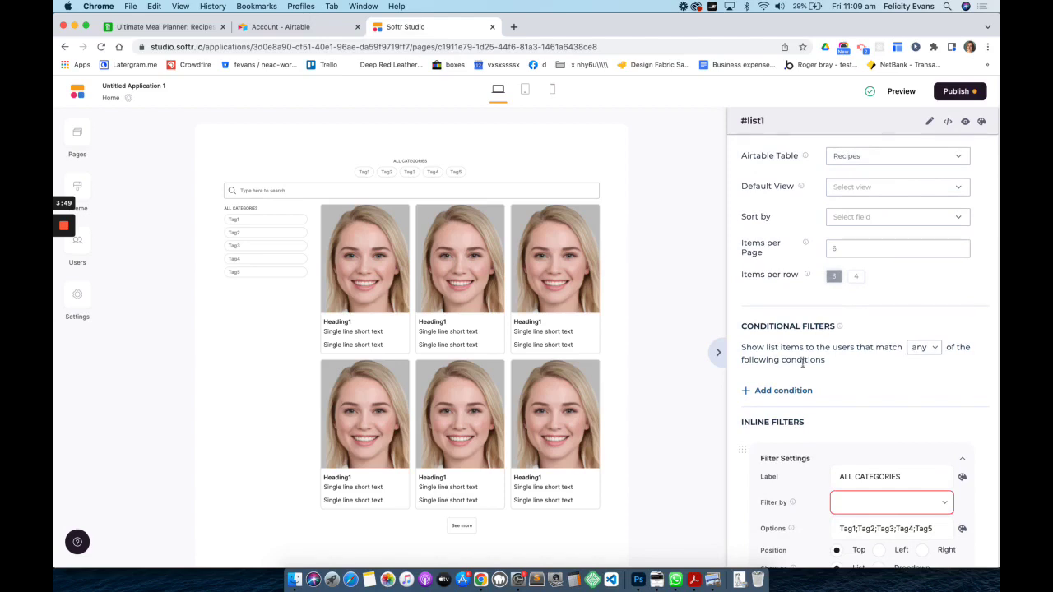
left_click(774, 392)
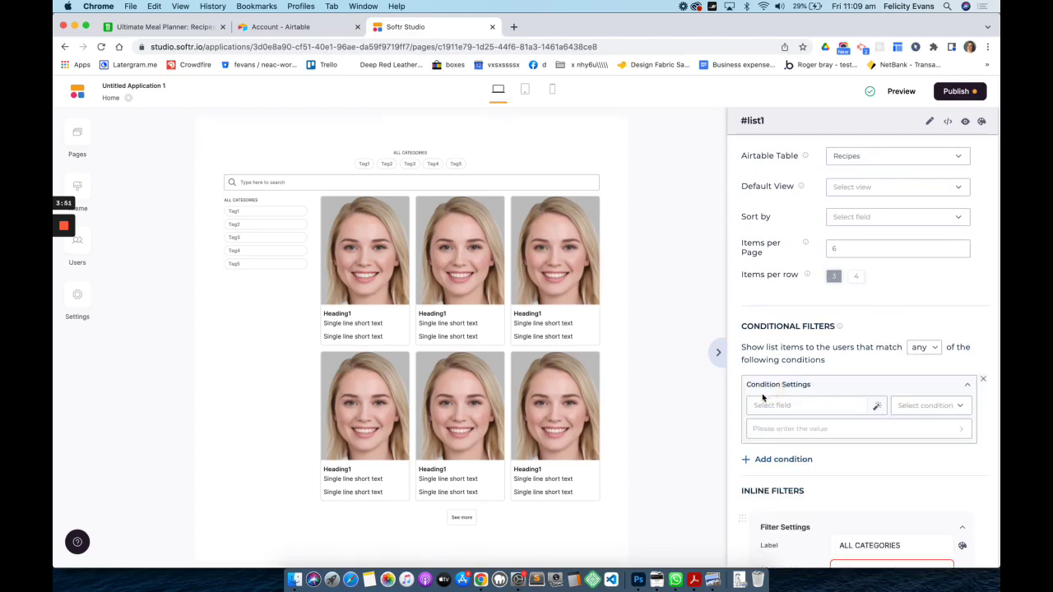
left_click(767, 411)
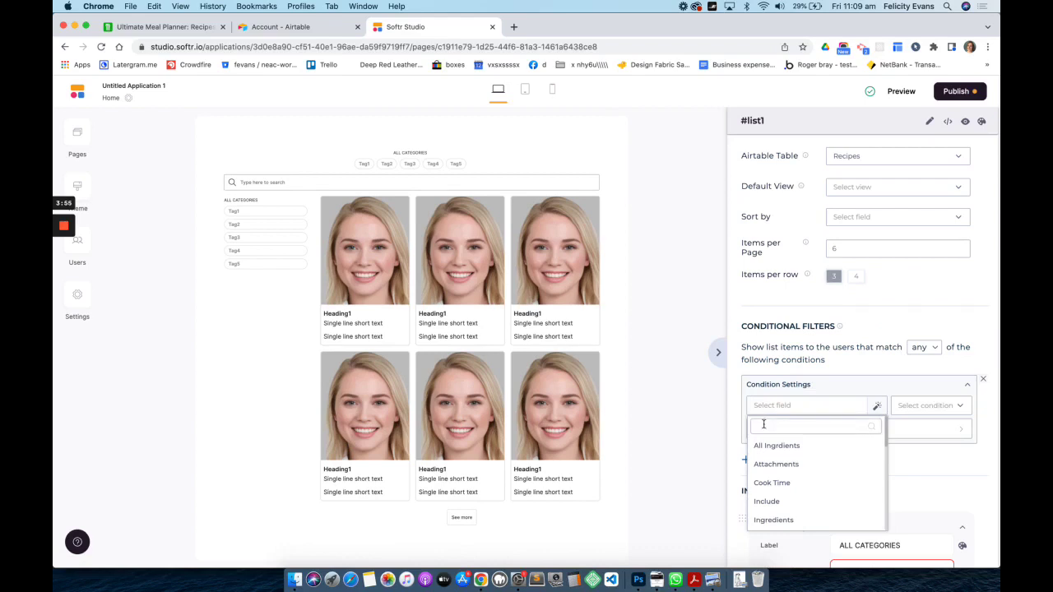
type("name")
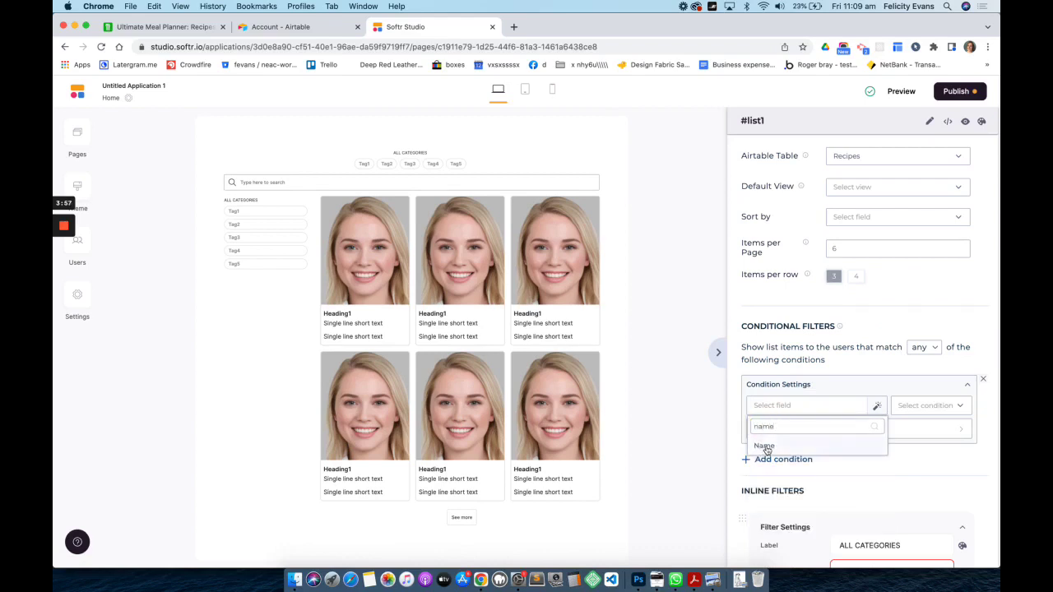
left_click(764, 446)
left_click(913, 406)
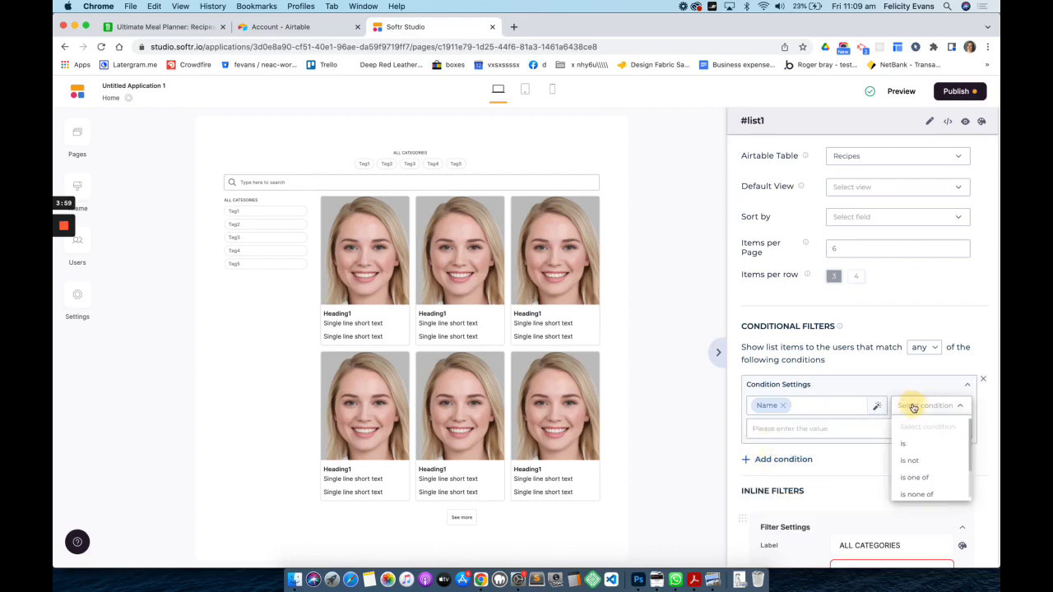
left_click(910, 462)
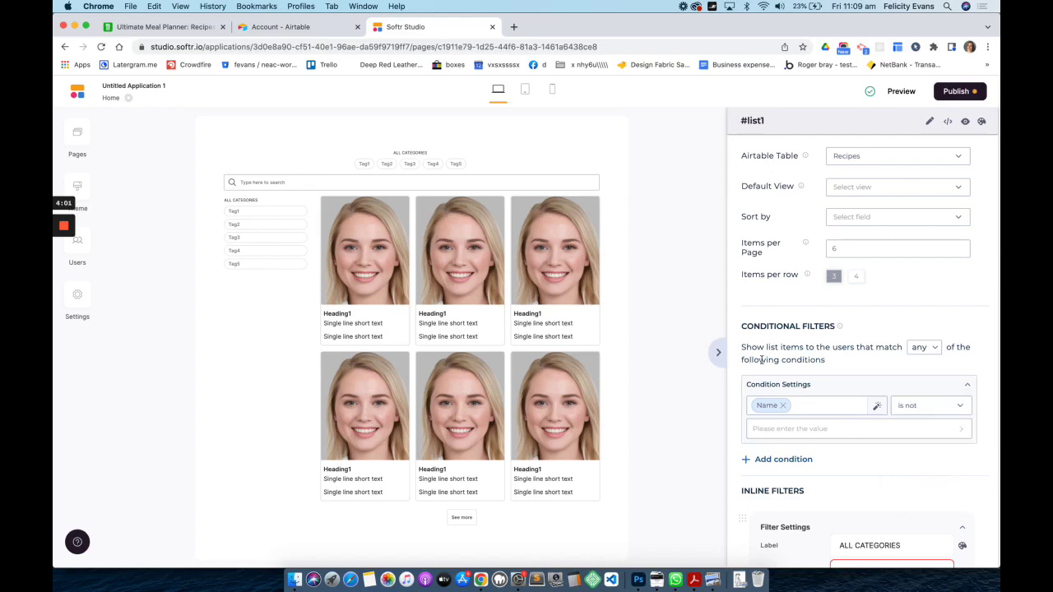
Step: Copy the {Eat Out} record's name from the Recipes table in Airtable and enter it as the filter condition's value in Softr
left_click(194, 28)
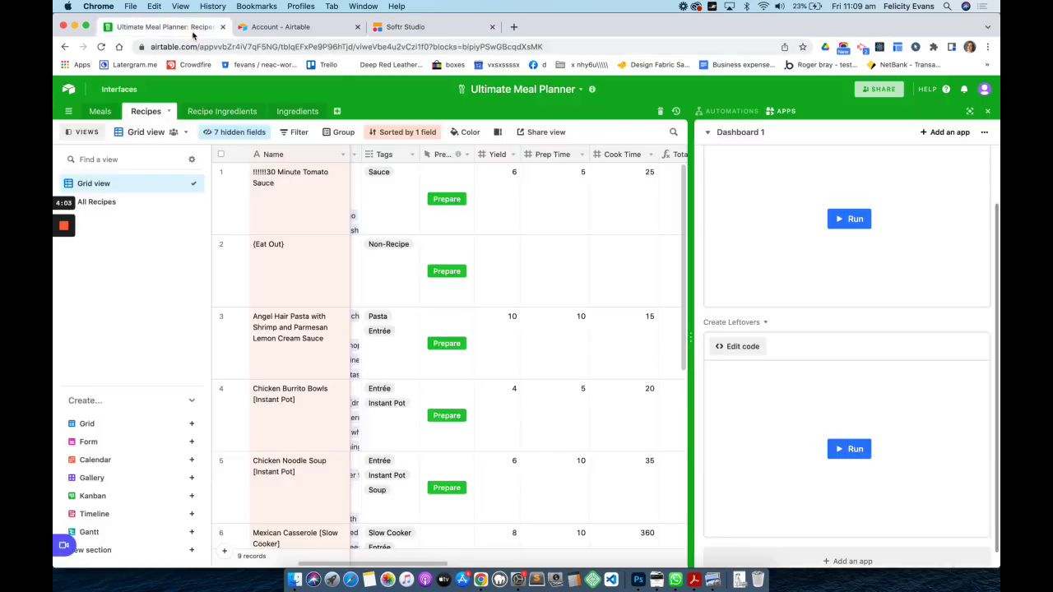
left_click(283, 251)
left_click(277, 250)
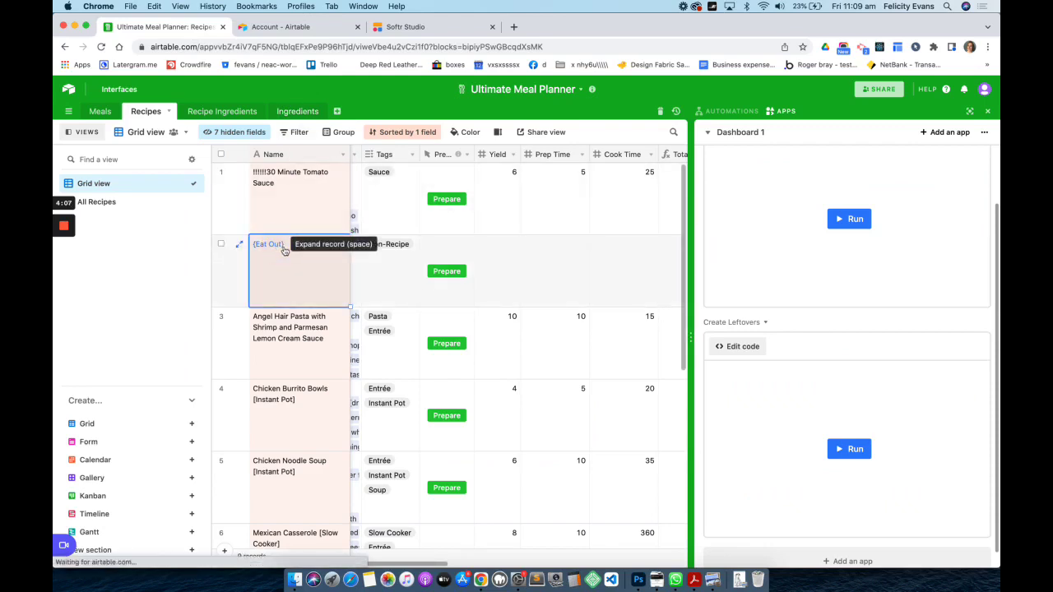
left_click(267, 249)
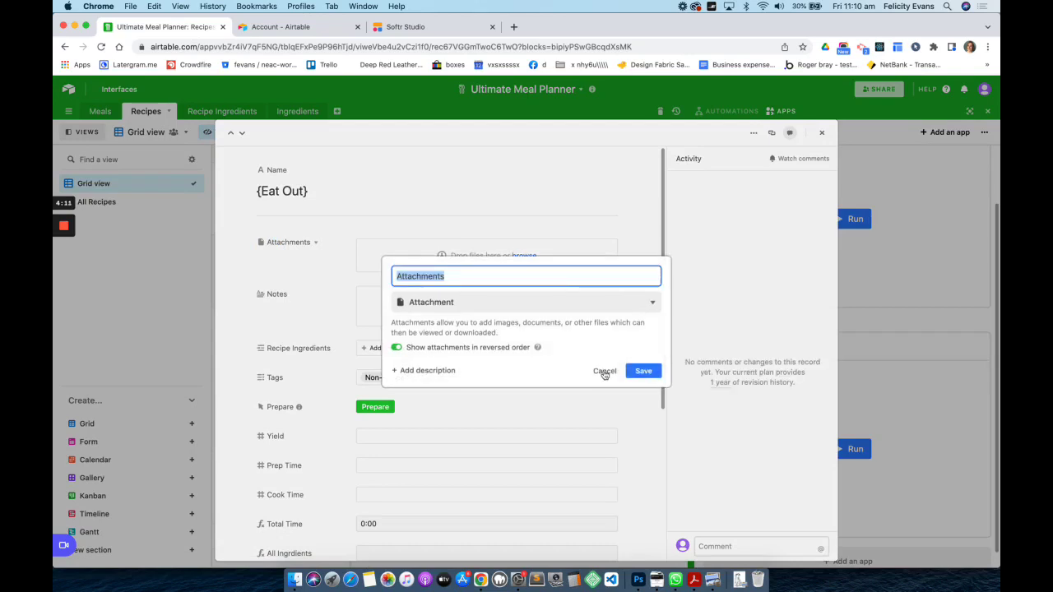
left_click(605, 370)
left_click_drag(313, 193, 254, 186)
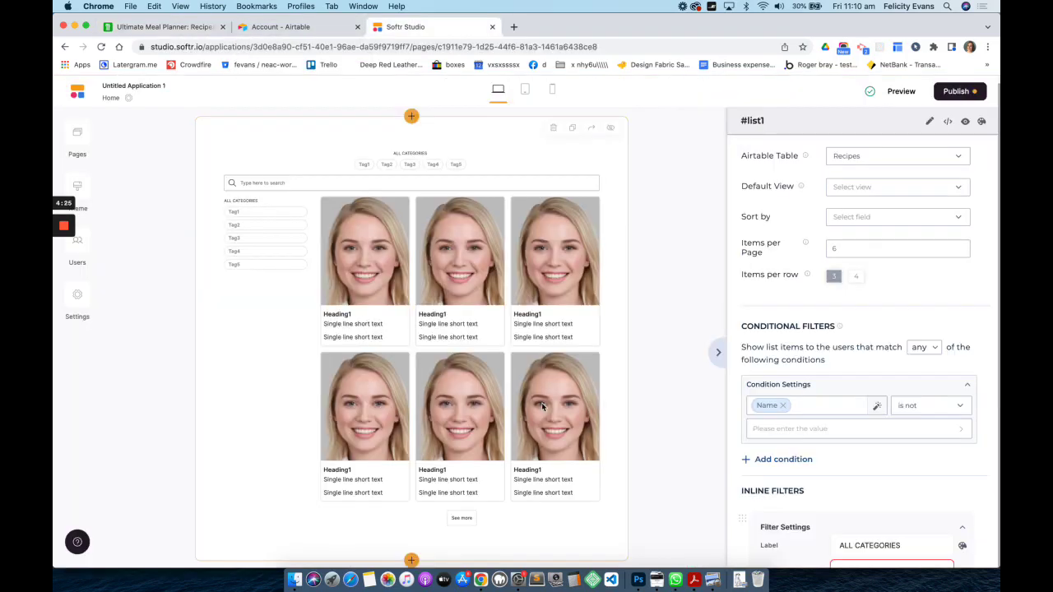
left_click(804, 428)
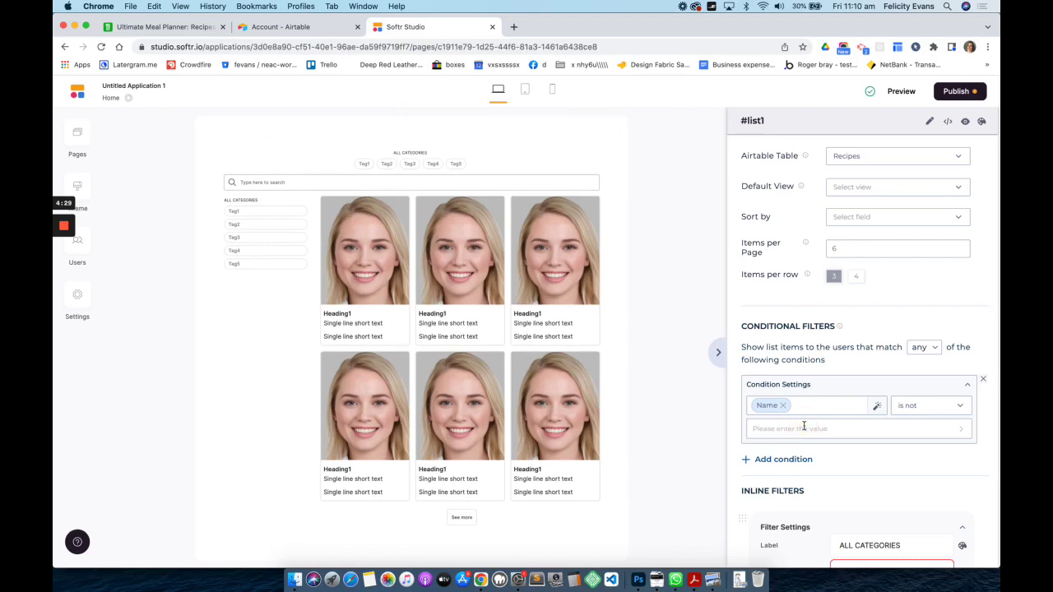
type("[Eat Out]")
Step: Label the first inline filter Tags and make it filter by the Tags field
scroll(852, 449, "down", 5)
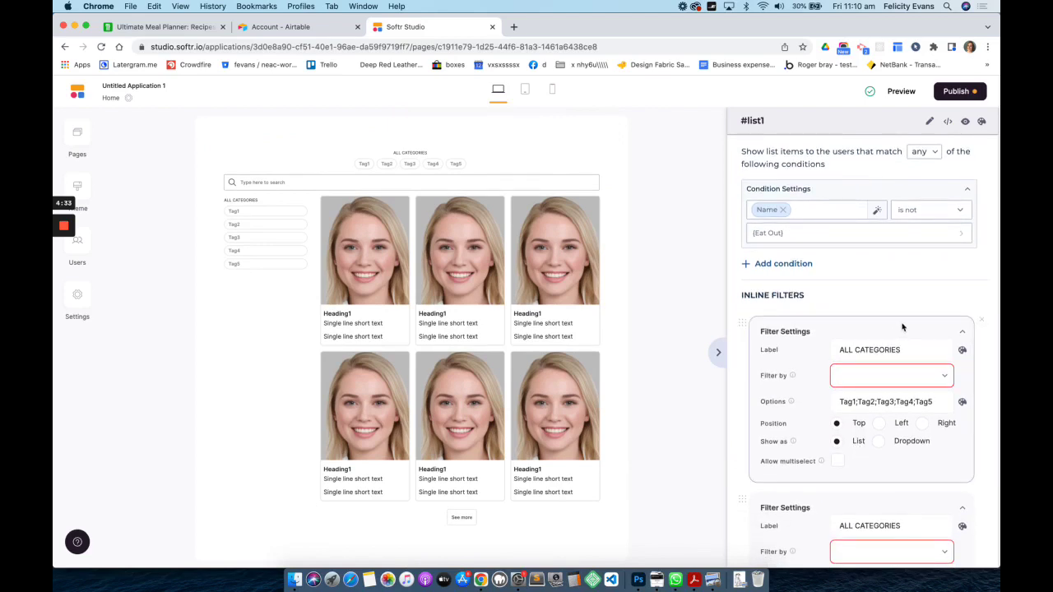
scroll(903, 327, "down", 1)
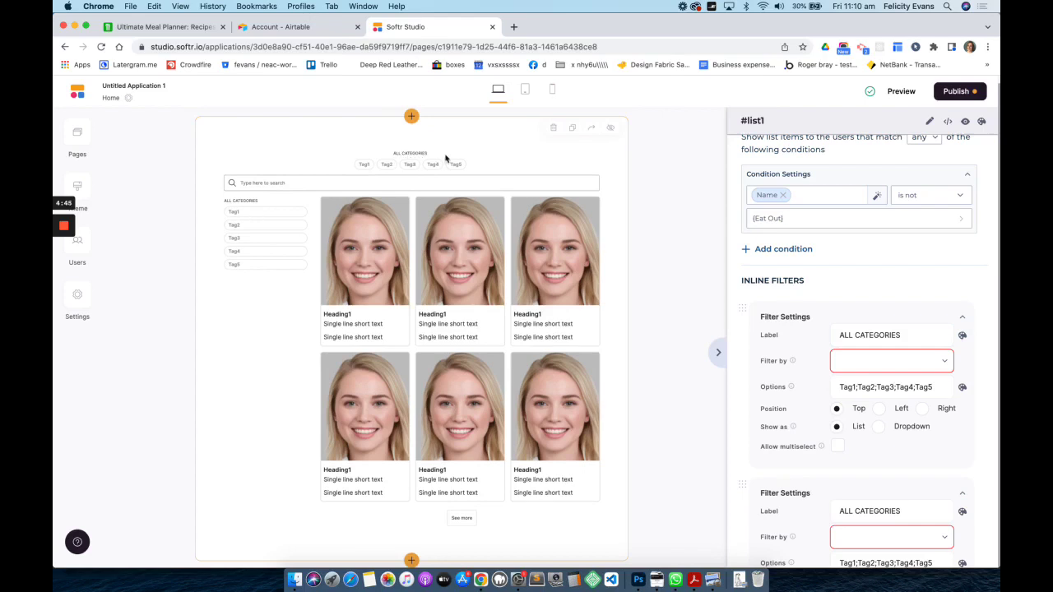
left_click(841, 338)
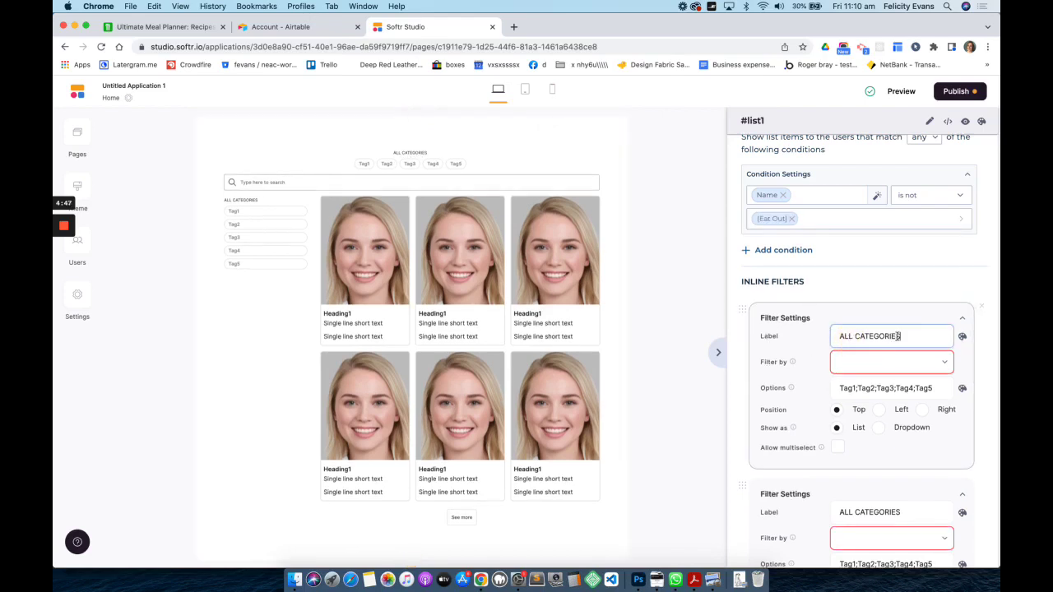
left_click_drag(899, 336, 841, 333)
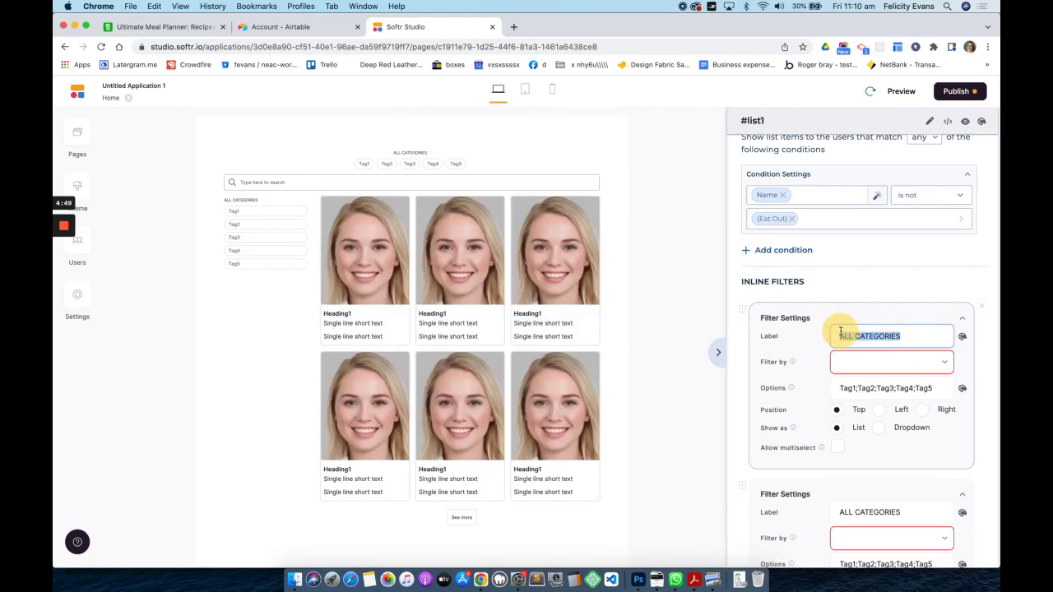
type("Tags")
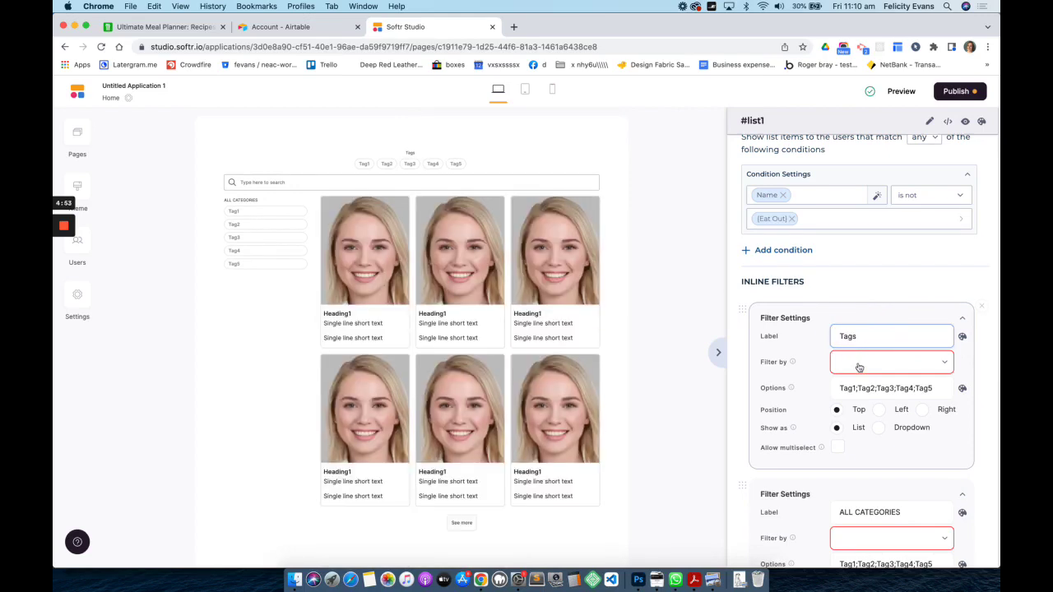
left_click(859, 366)
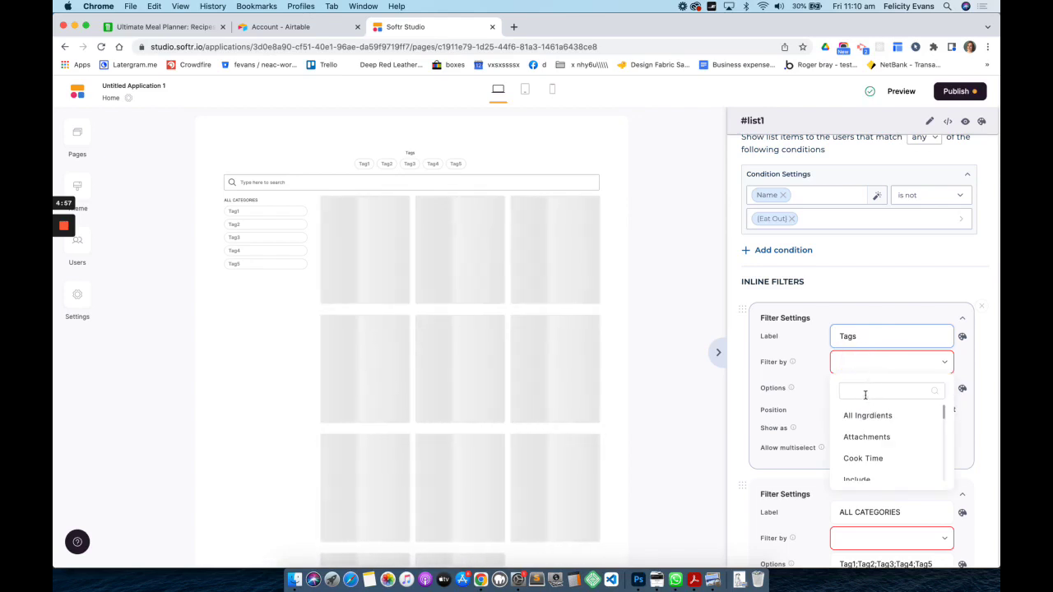
left_click(865, 391)
type("Tag")
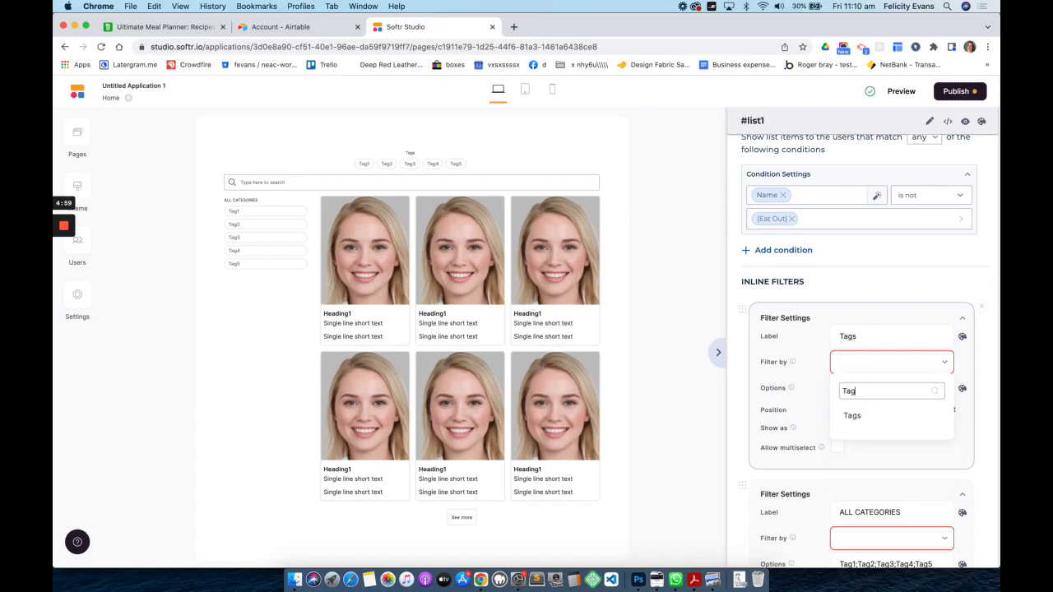
left_click(853, 416)
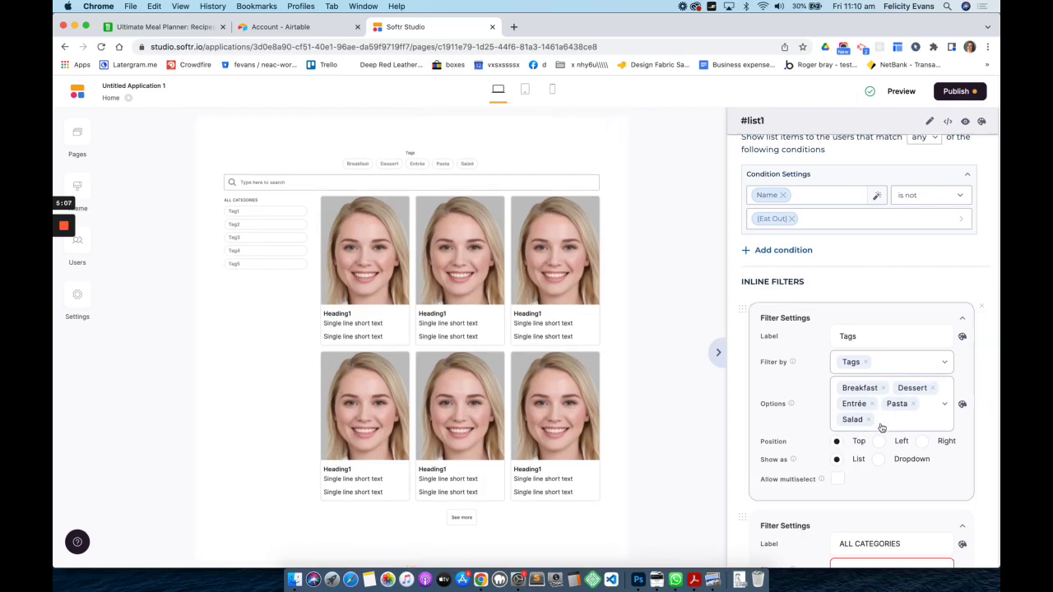
Step: Relabel the second, left-positioned inline filter as Tags and set its filter field to Tags
scroll(895, 460, "down", 3)
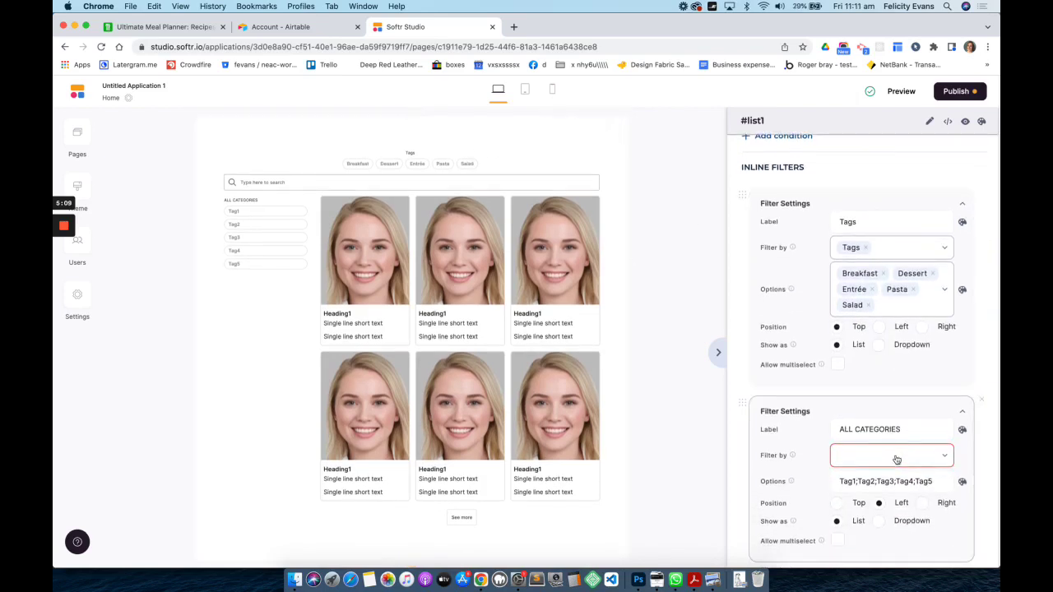
scroll(895, 457, "down", 1)
left_click_drag(900, 398, 809, 400)
type("Tags")
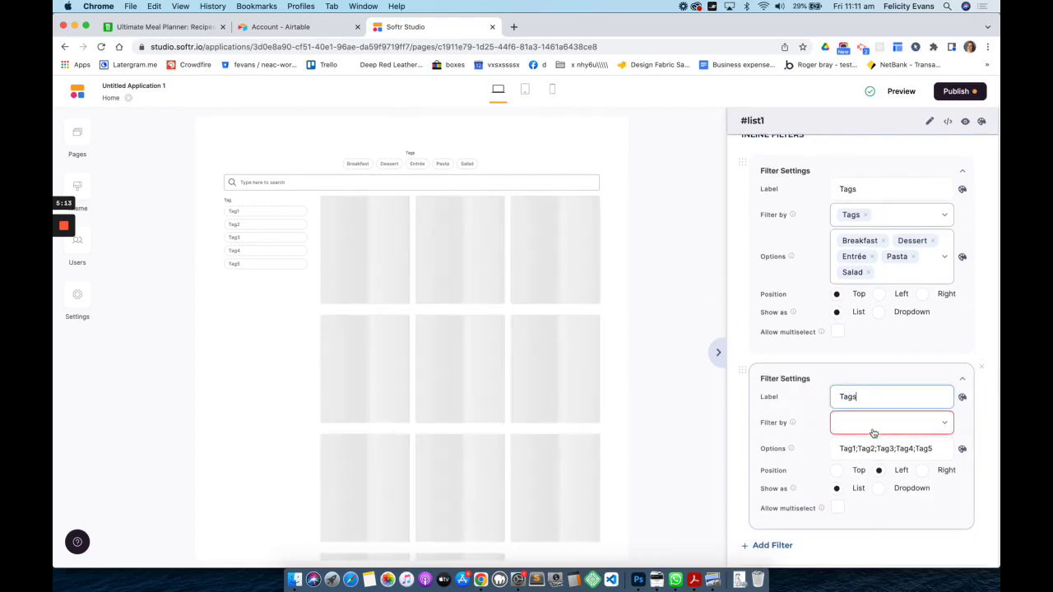
left_click(946, 426)
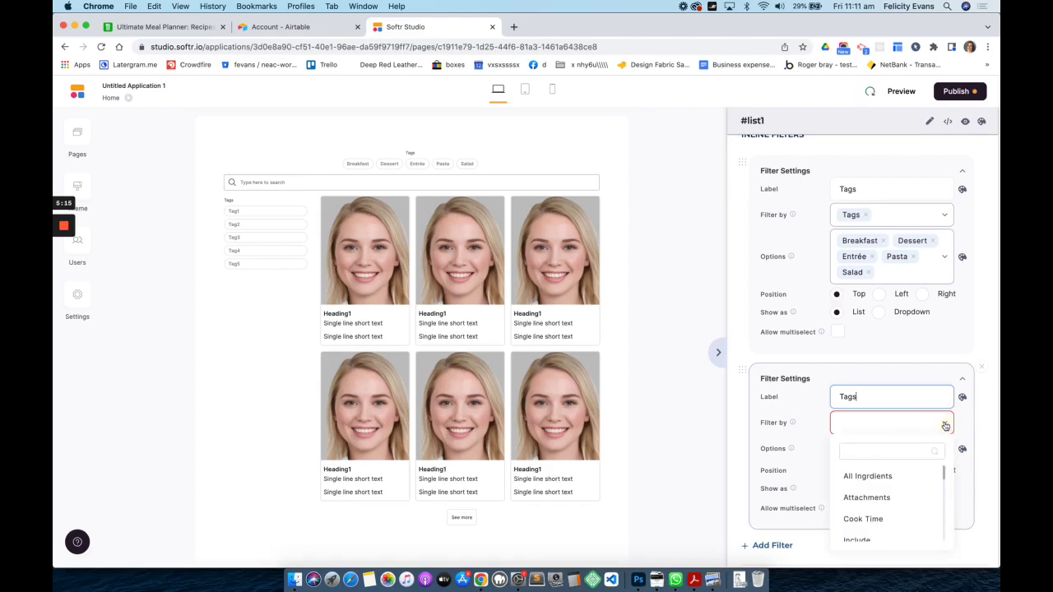
left_click(865, 451)
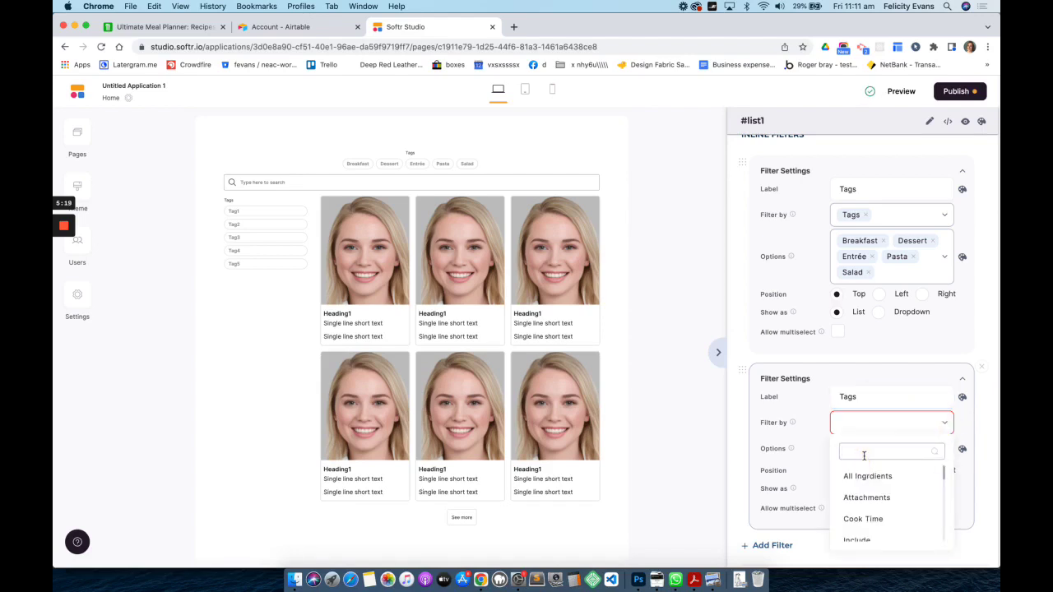
type("Tag")
left_click(854, 476)
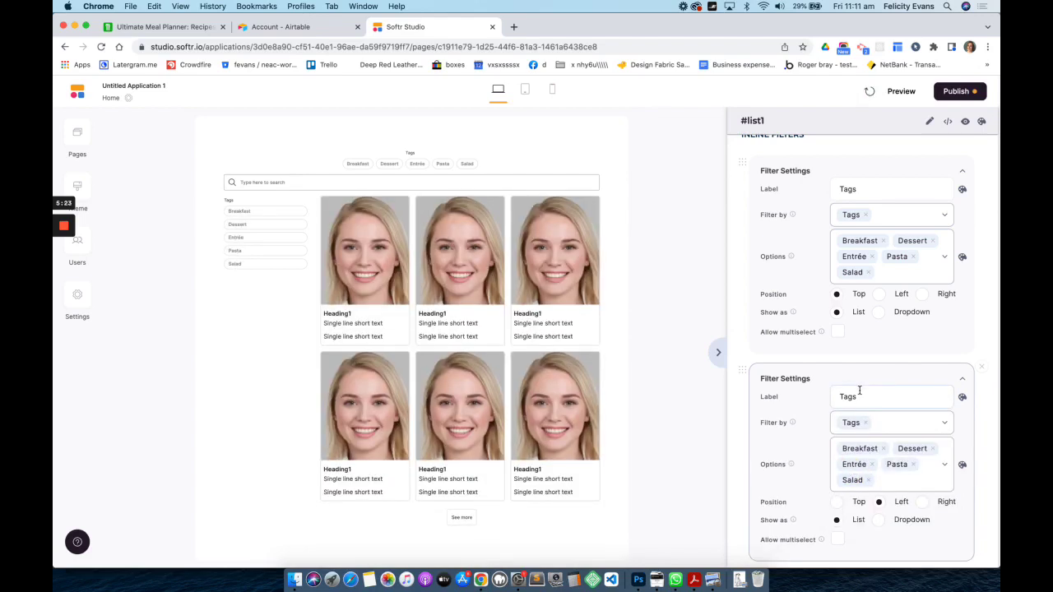
Step: Set the content of the list item's Image field to Attachments
scroll(860, 392, "down", 5)
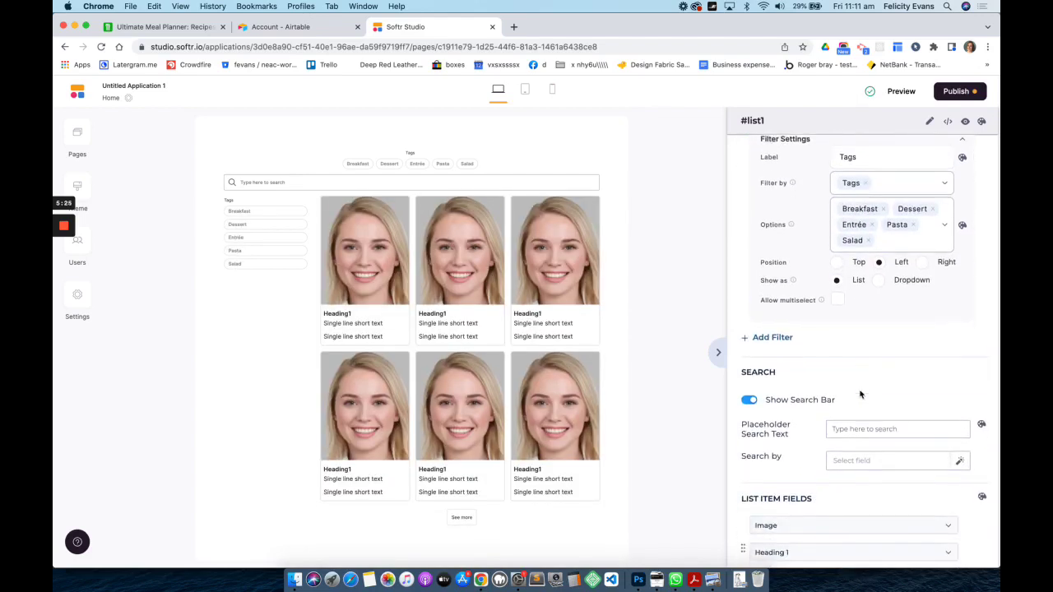
scroll(860, 393, "down", 5)
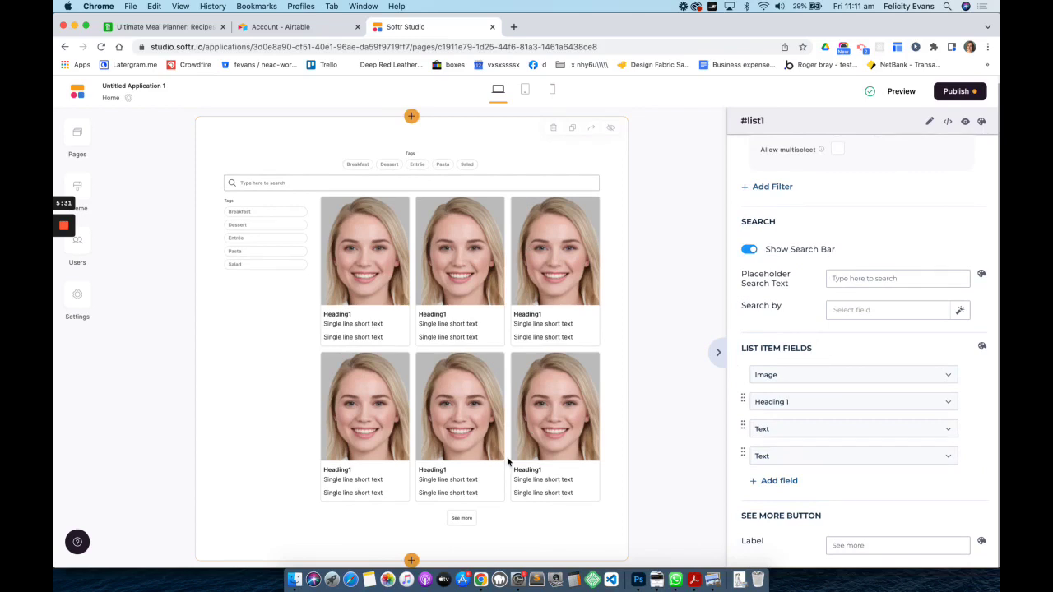
left_click(814, 376)
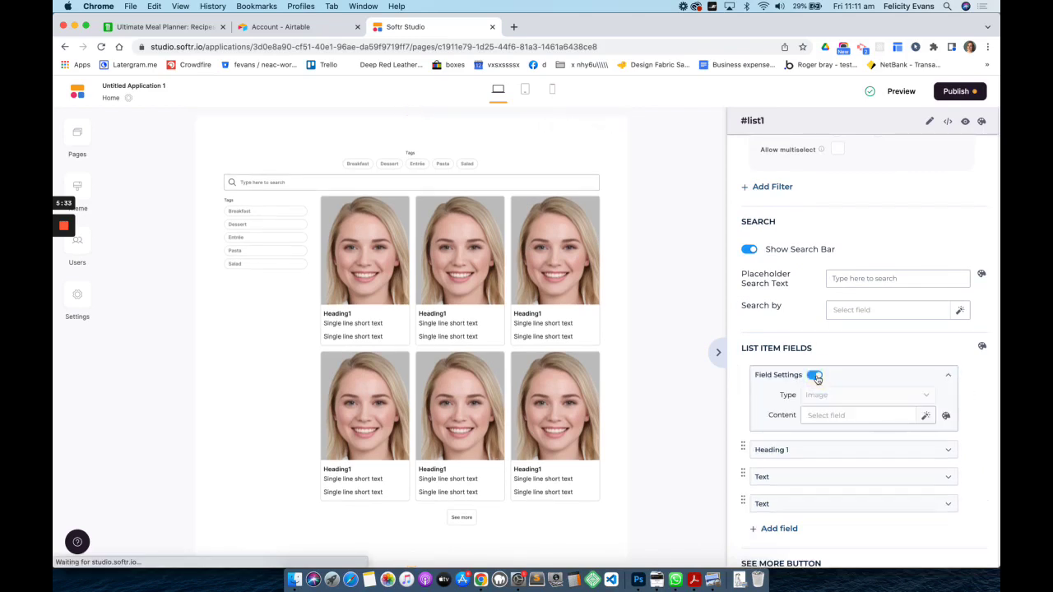
left_click(863, 421)
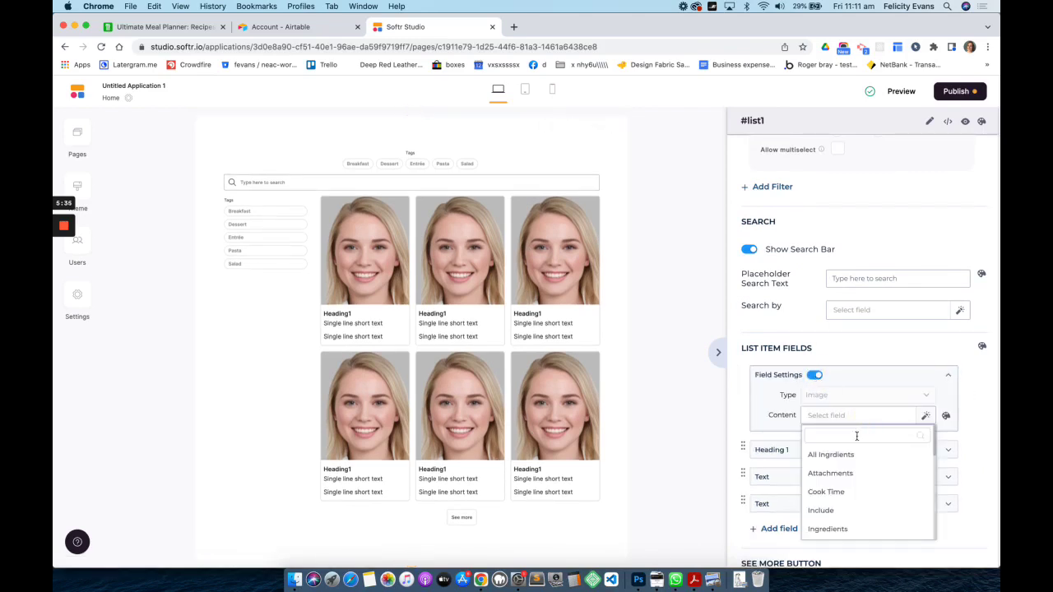
left_click(847, 475)
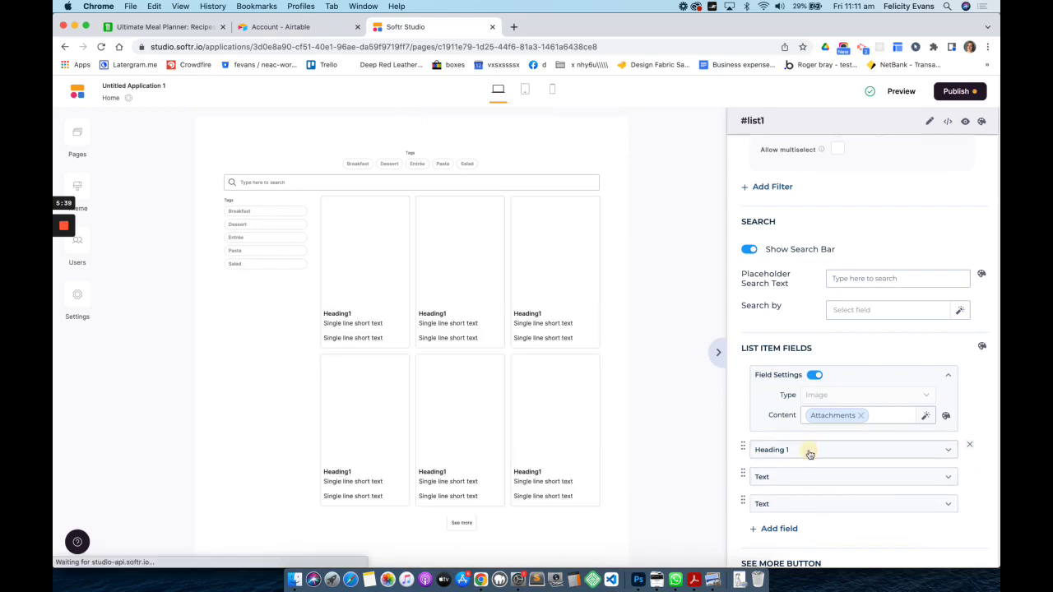
Step: Set the content of the list item's Heading 1 field to Name, leaving its label empty
left_click(948, 452)
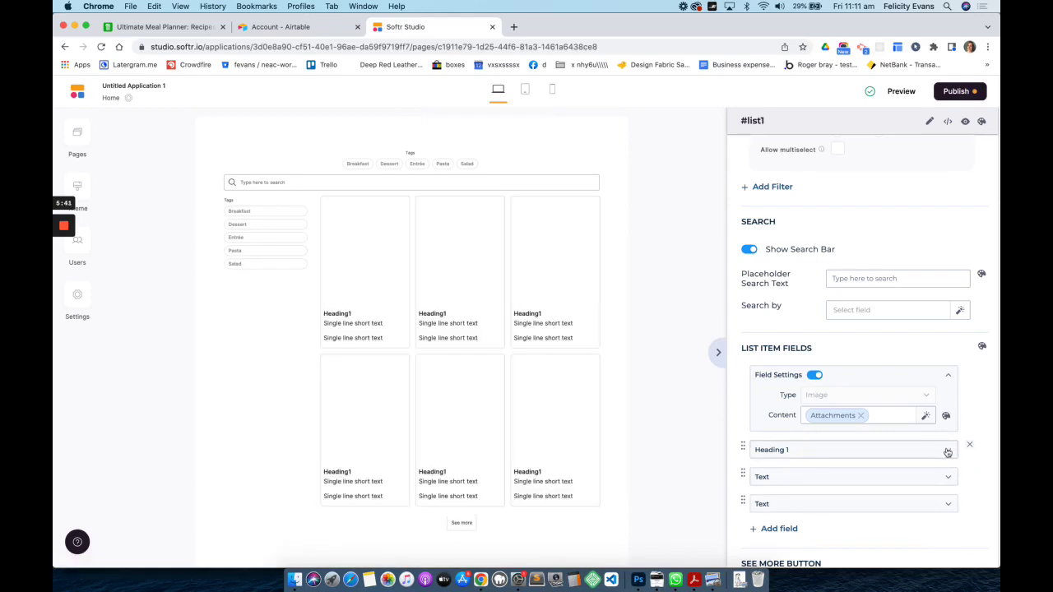
left_click(951, 453)
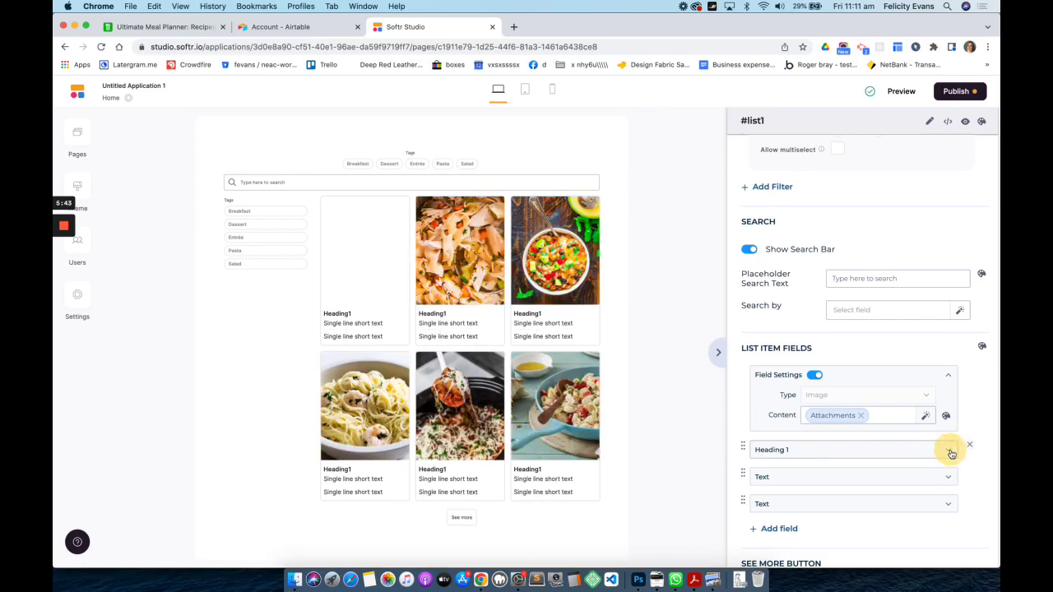
left_click(843, 490)
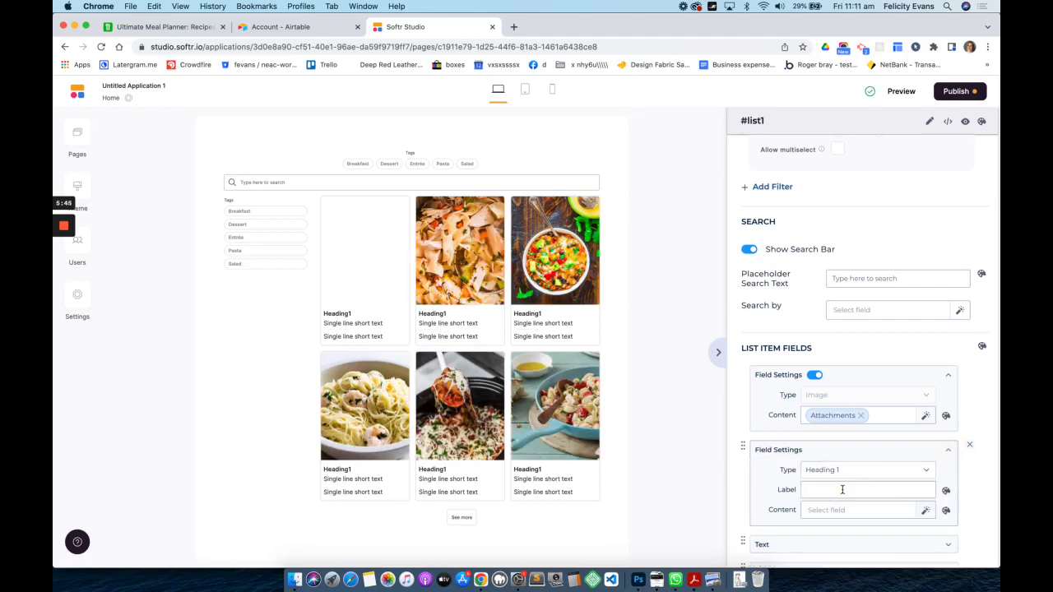
left_click(843, 512)
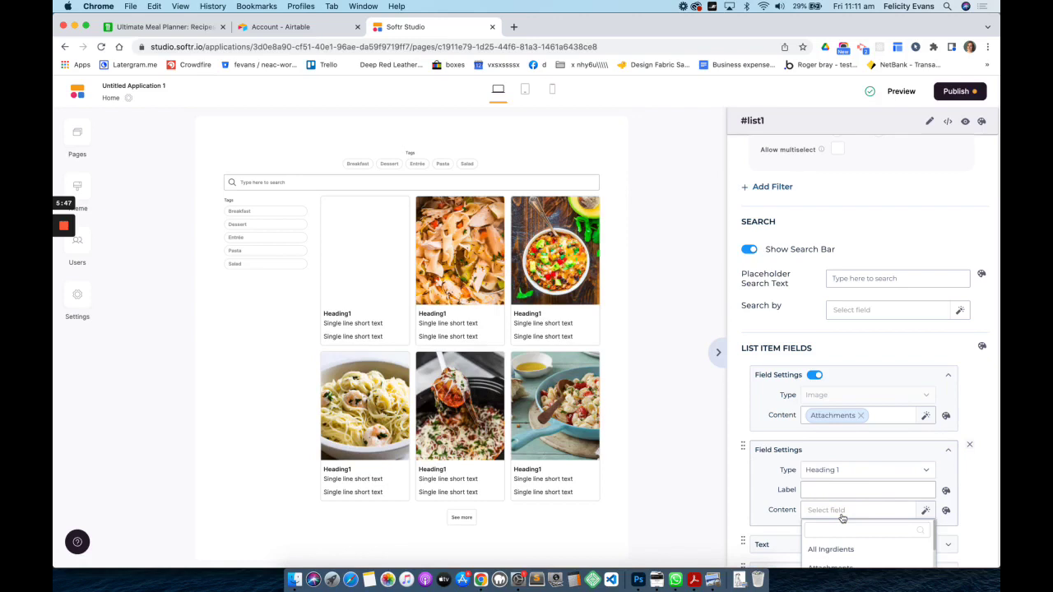
type("N")
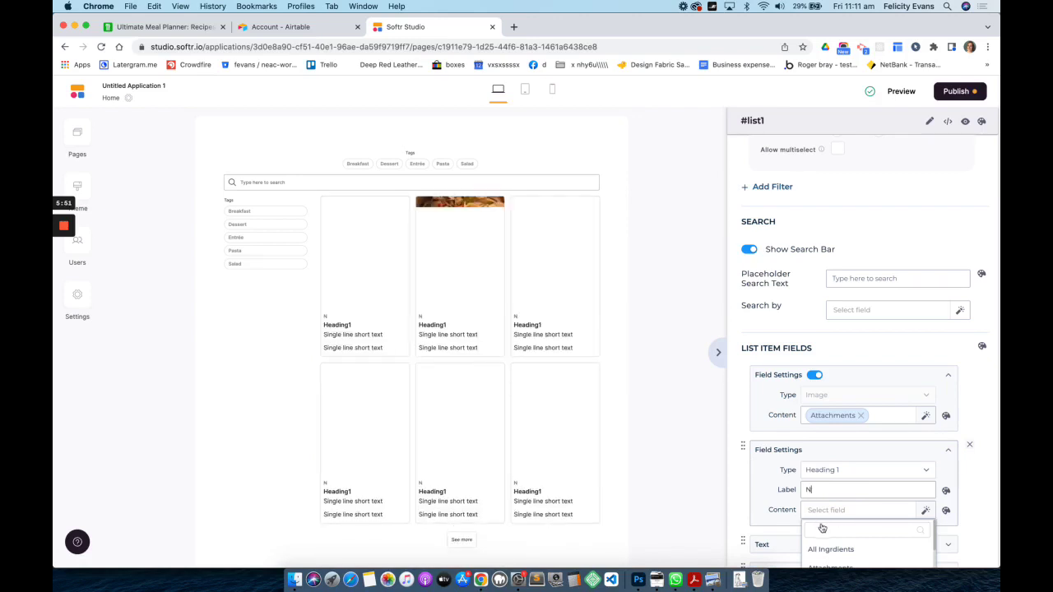
key("BackSpace")
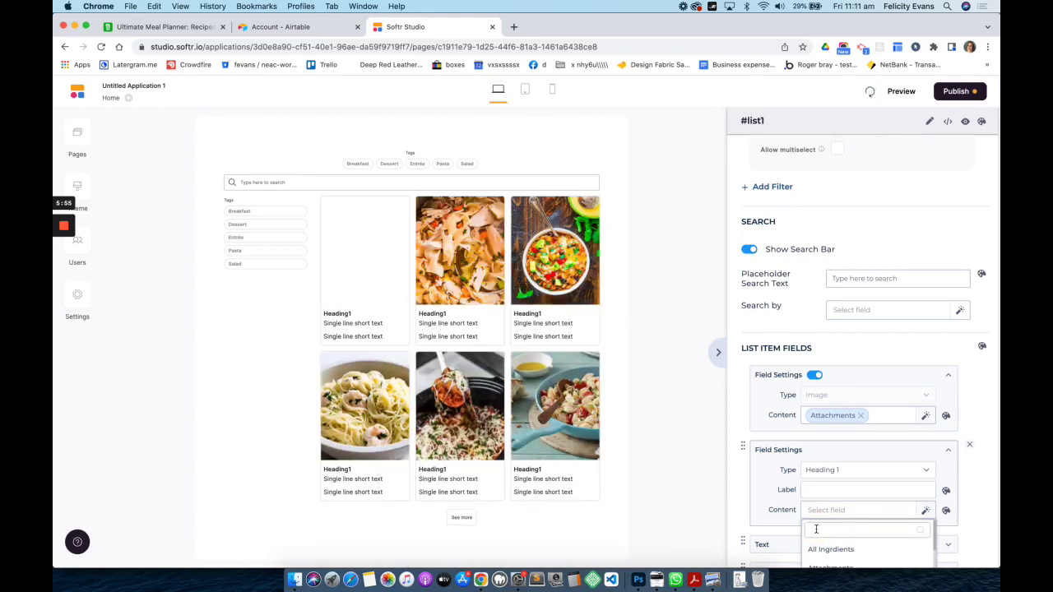
type("Name")
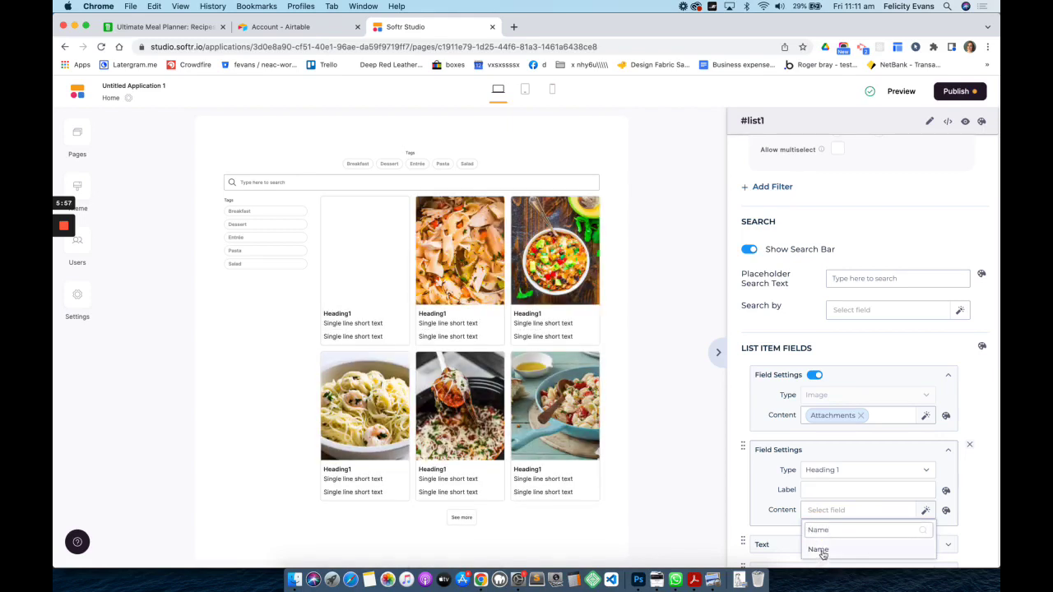
left_click(819, 550)
Step: Set the content of the first list item Text field to Notes and remove the second Text field
scroll(844, 424, "down", 3)
scroll(843, 424, "down", 2)
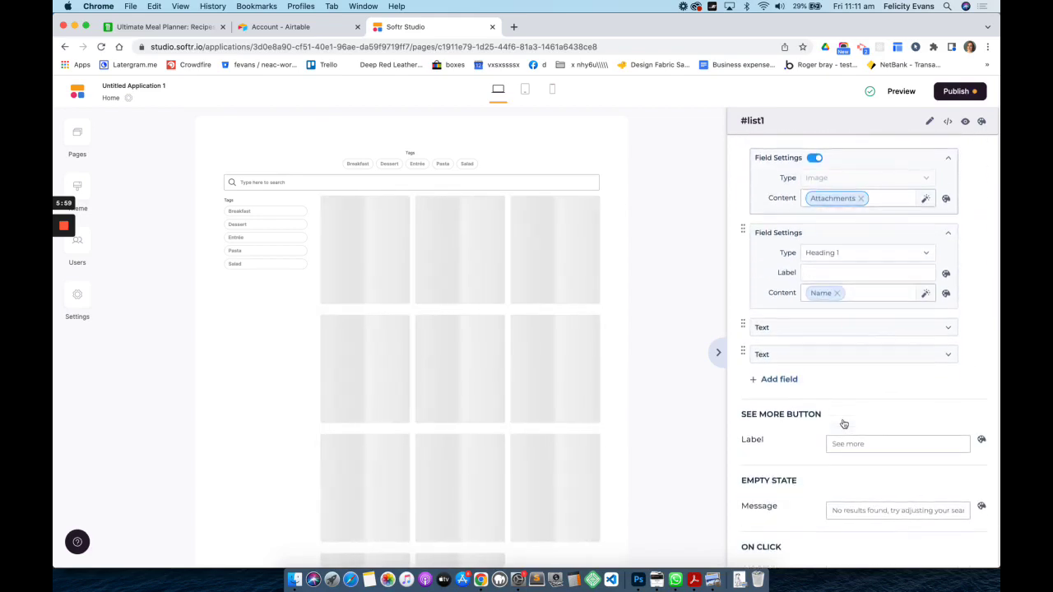
left_click(843, 329)
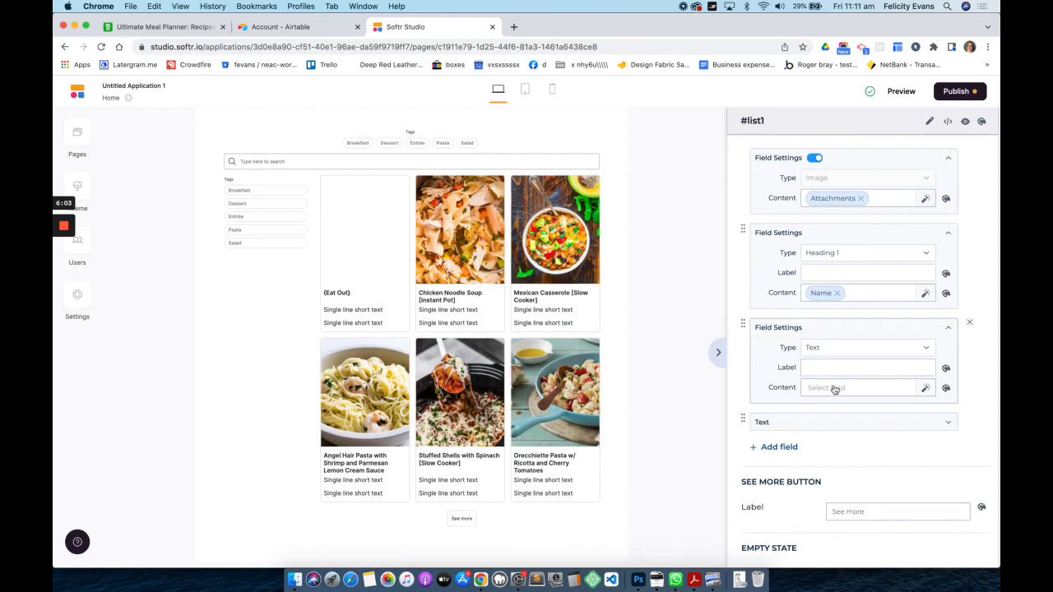
left_click(835, 390)
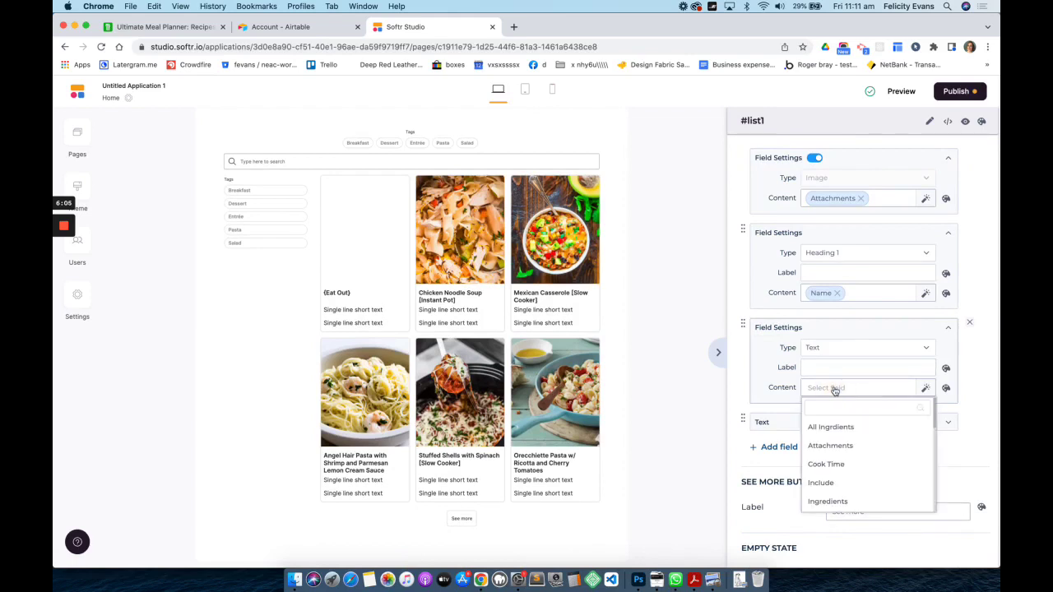
scroll(850, 459, "down", 2)
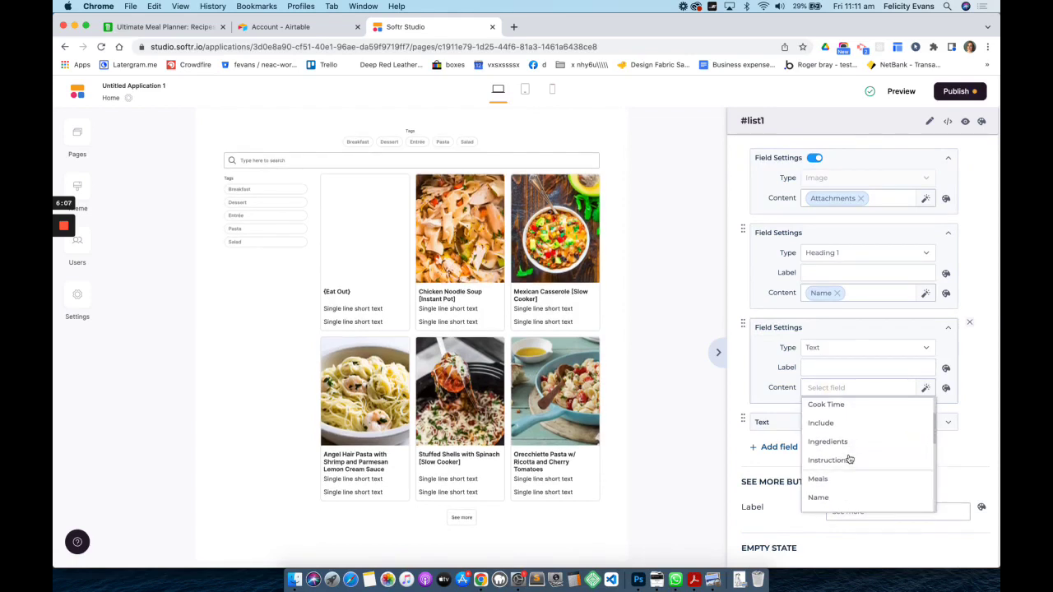
scroll(848, 457, "down", 2)
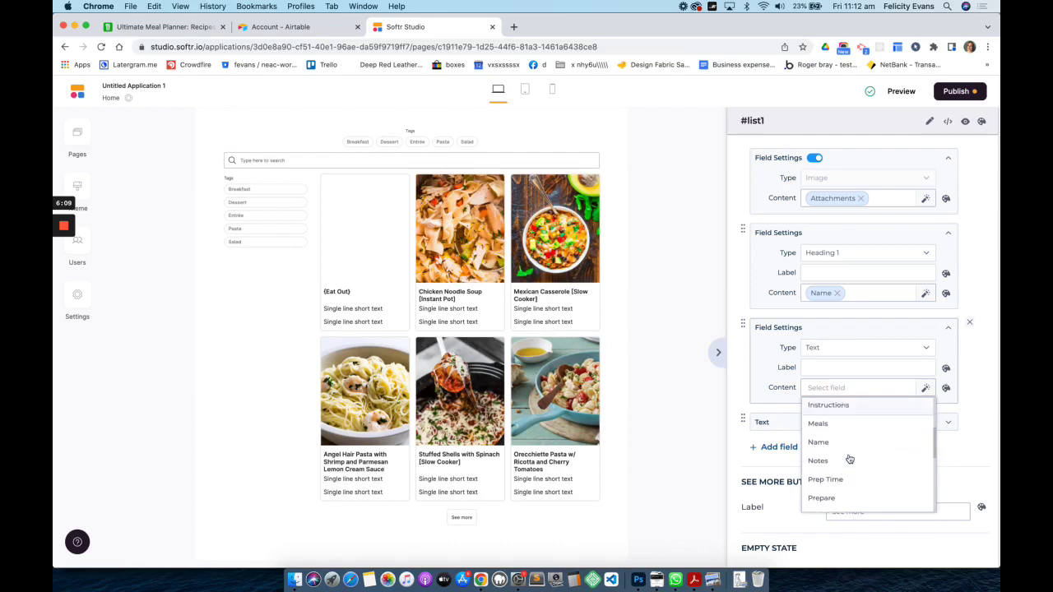
left_click(839, 448)
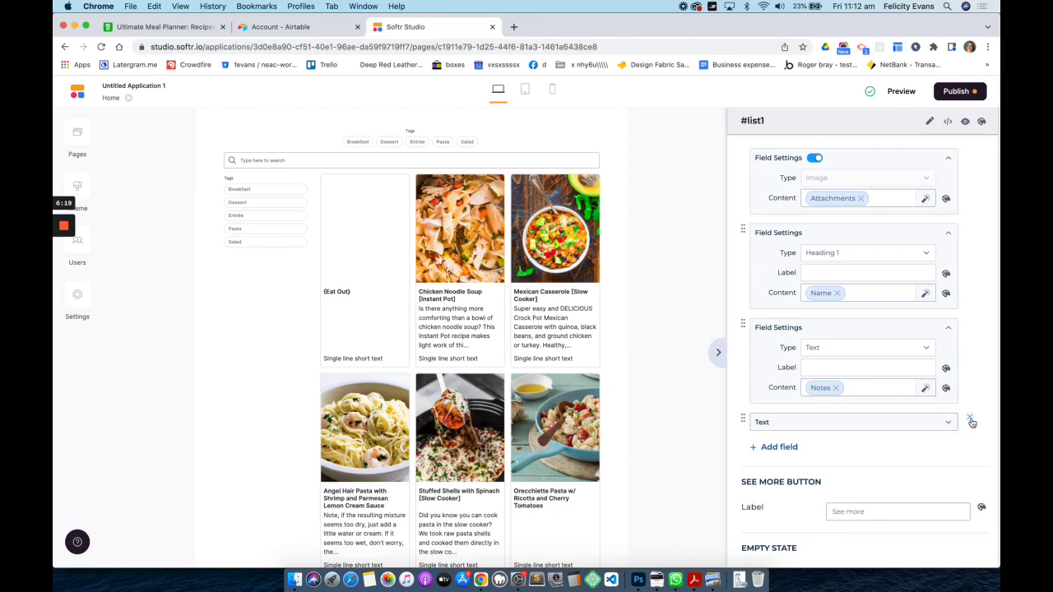
left_click(971, 421)
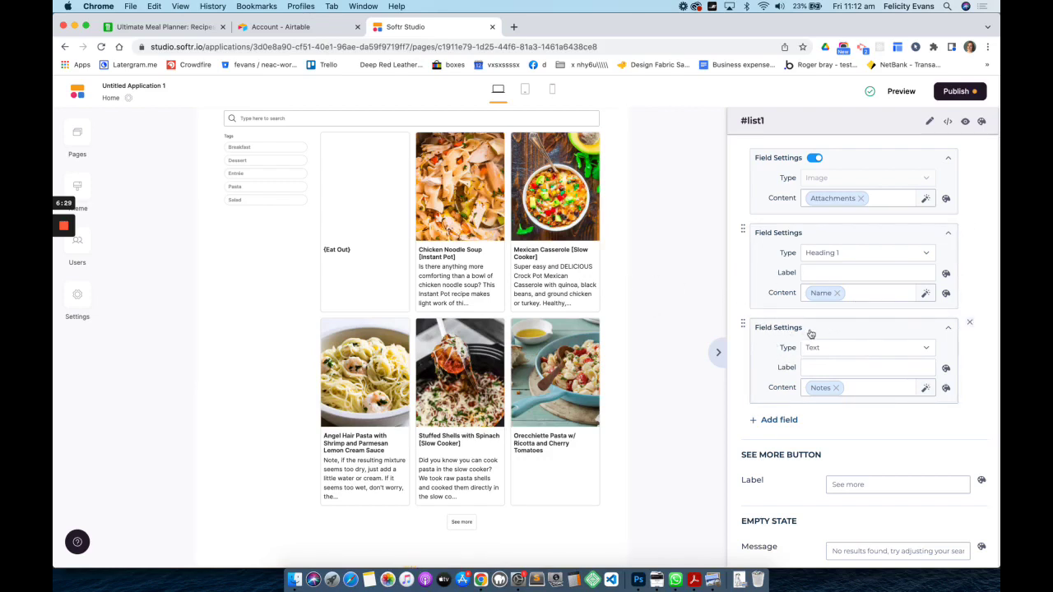
left_click(776, 341)
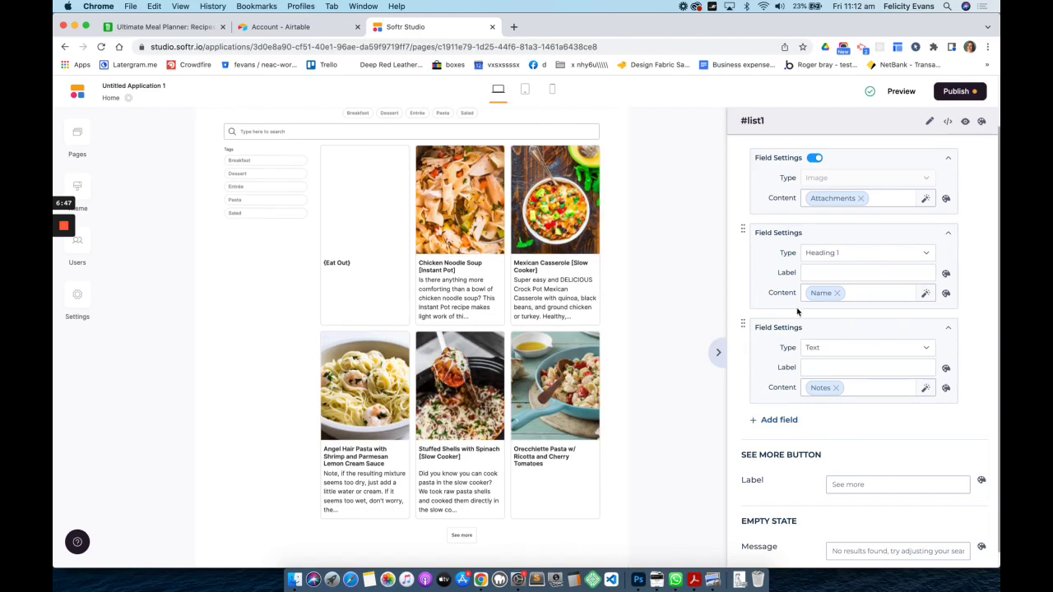
Step: Set the list's on-click action to Open Page and check which pages can be chosen as its target
scroll(795, 338, "down", 1)
scroll(796, 344, "down", 5)
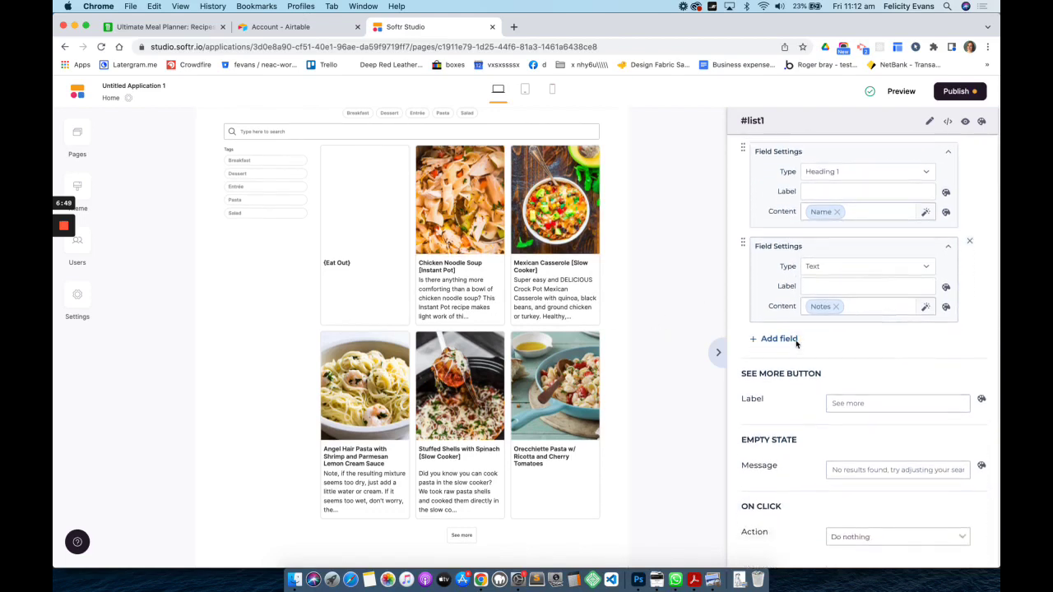
scroll(796, 340, "down", 2)
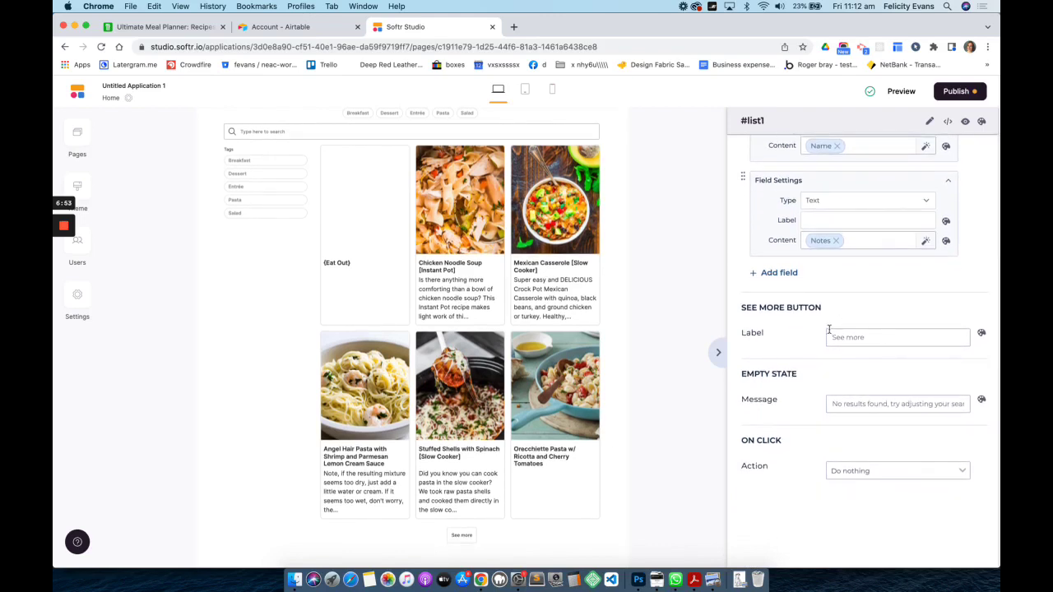
scroll(787, 409, "down", 2)
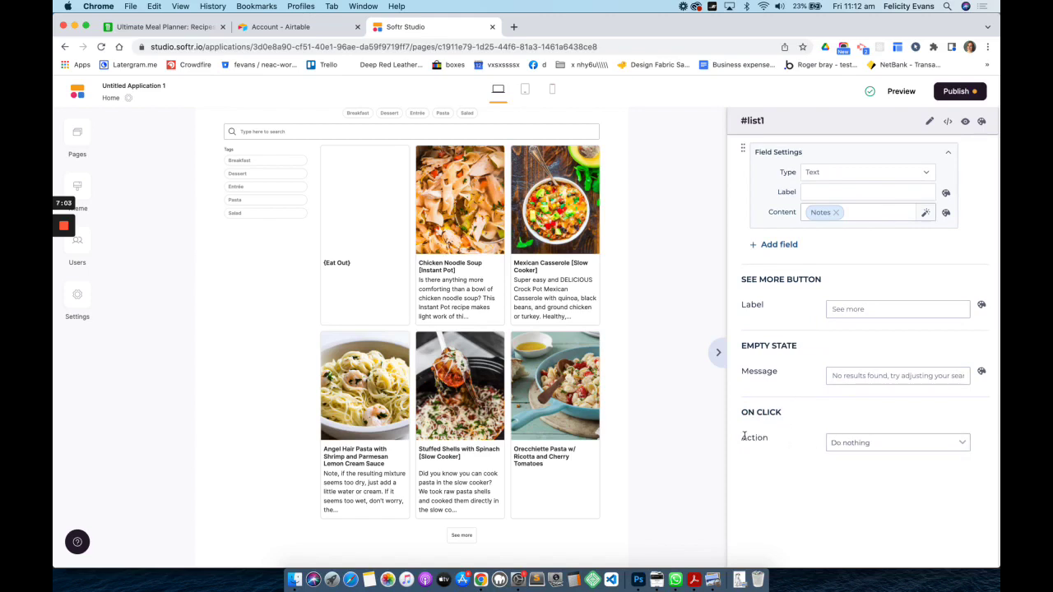
left_click(862, 444)
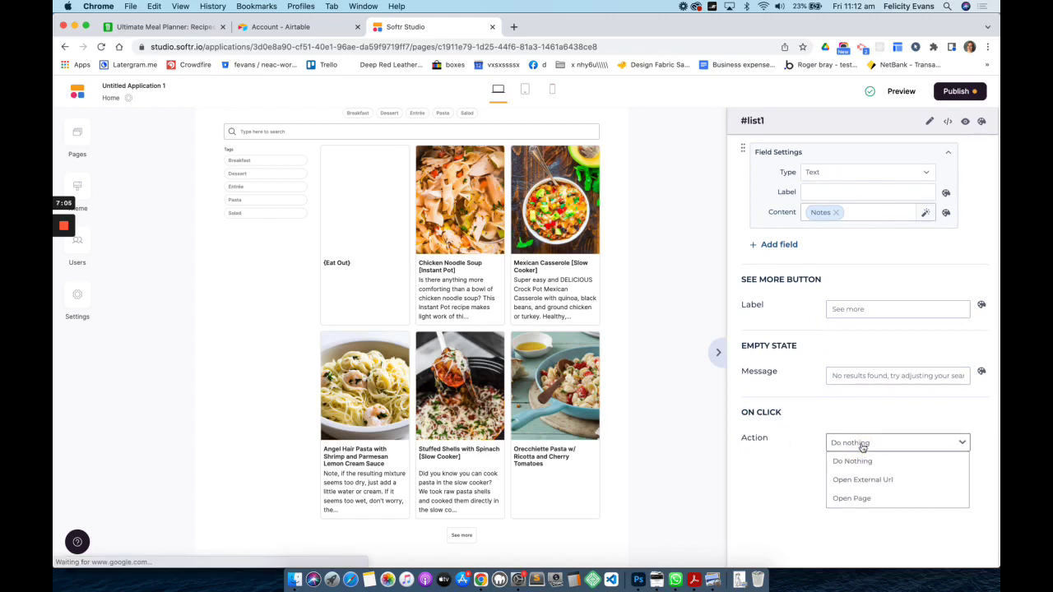
left_click(856, 499)
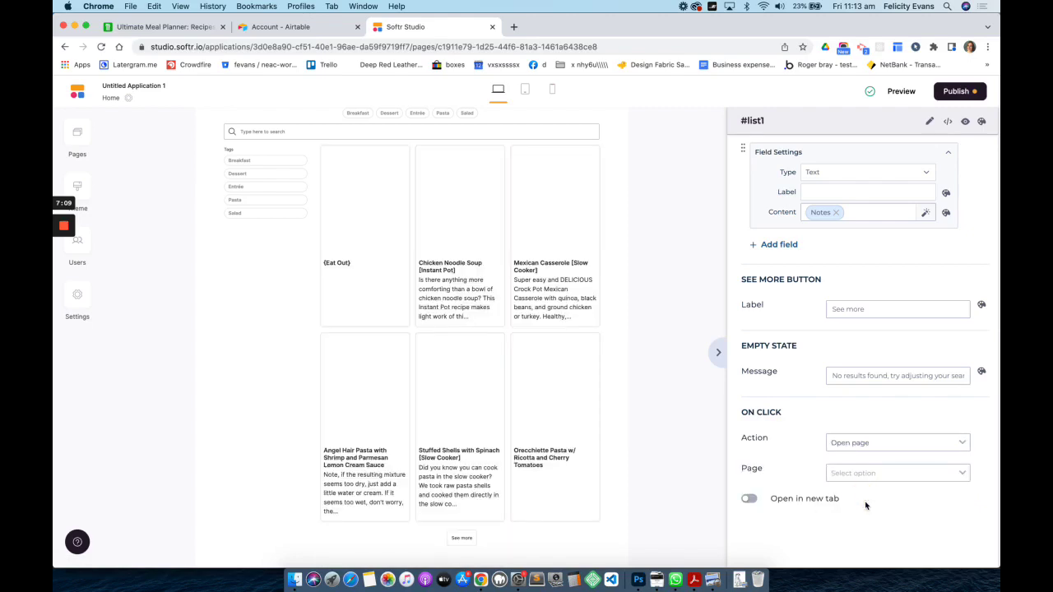
left_click(865, 477)
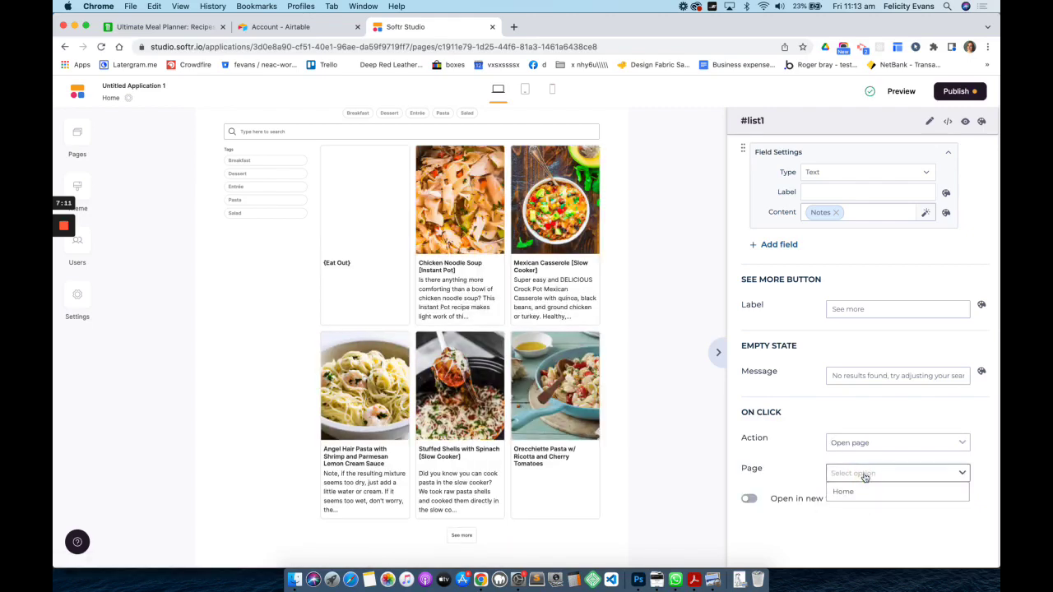
left_click(865, 475)
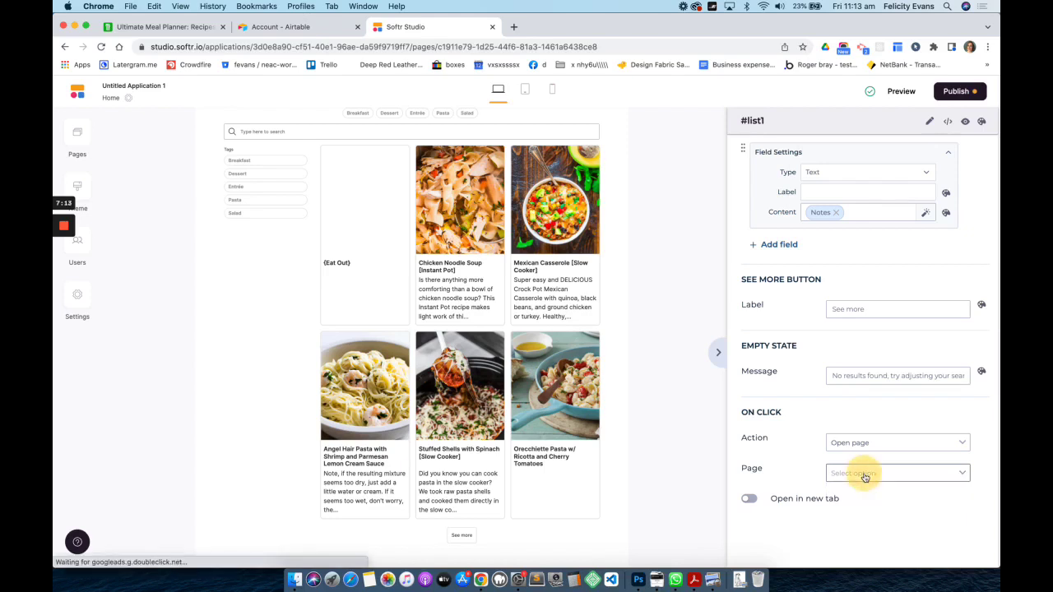
Step: Add a new page named Recipe with the URL /recipe to the application
left_click(80, 134)
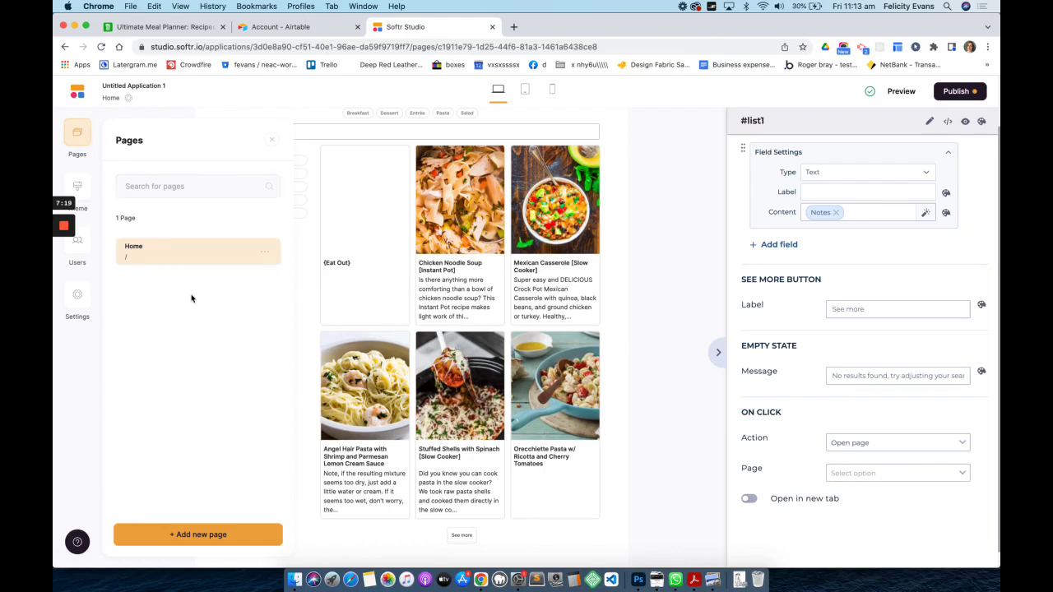
left_click(214, 533)
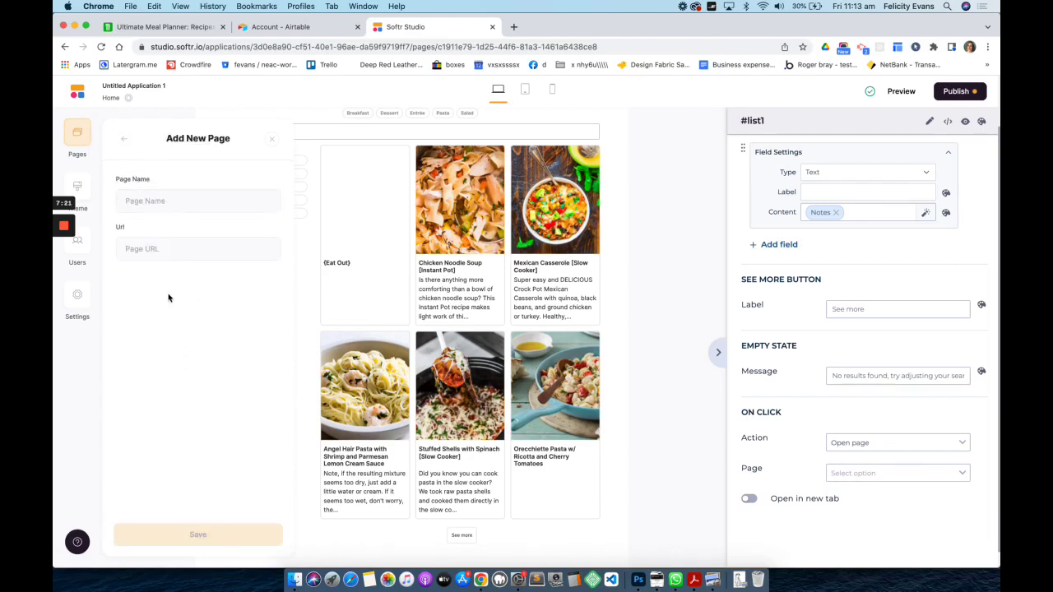
type("Recipe")
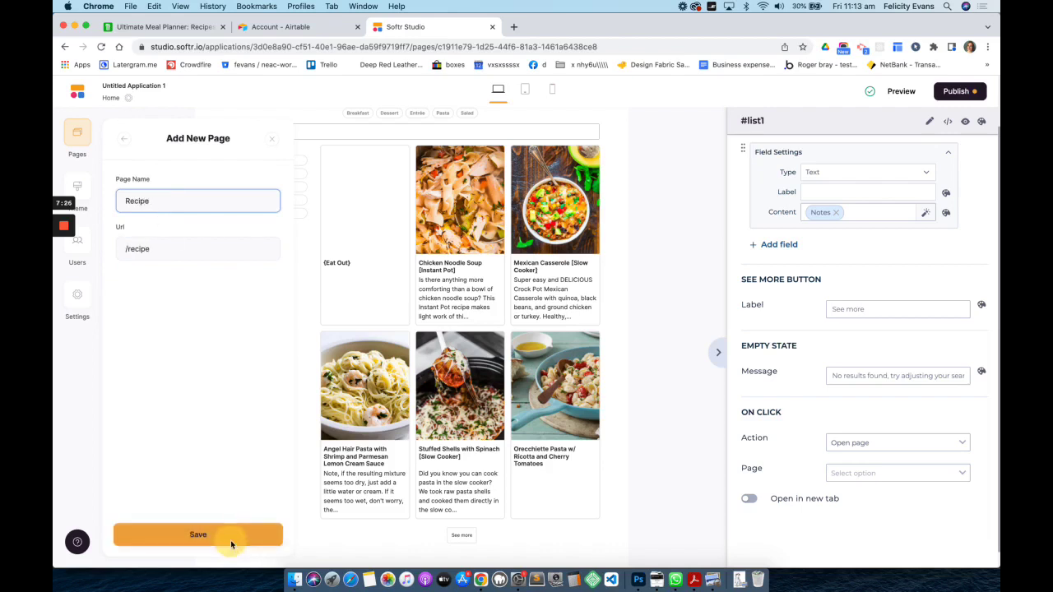
left_click(231, 535)
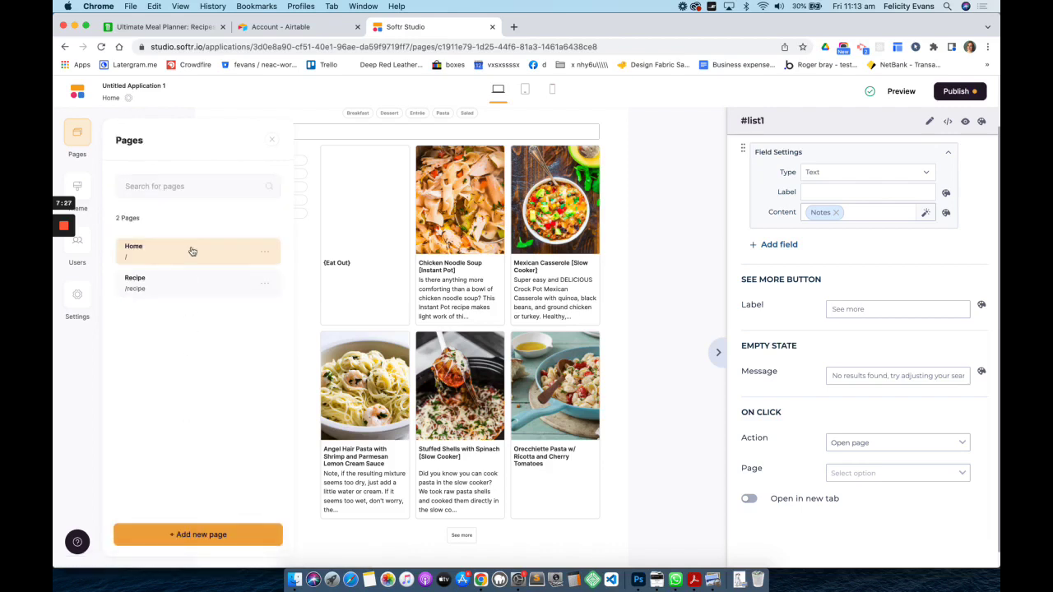
Step: Open the Recipe page and add the dynamic List Details block with an image slider as its first block
left_click(180, 284)
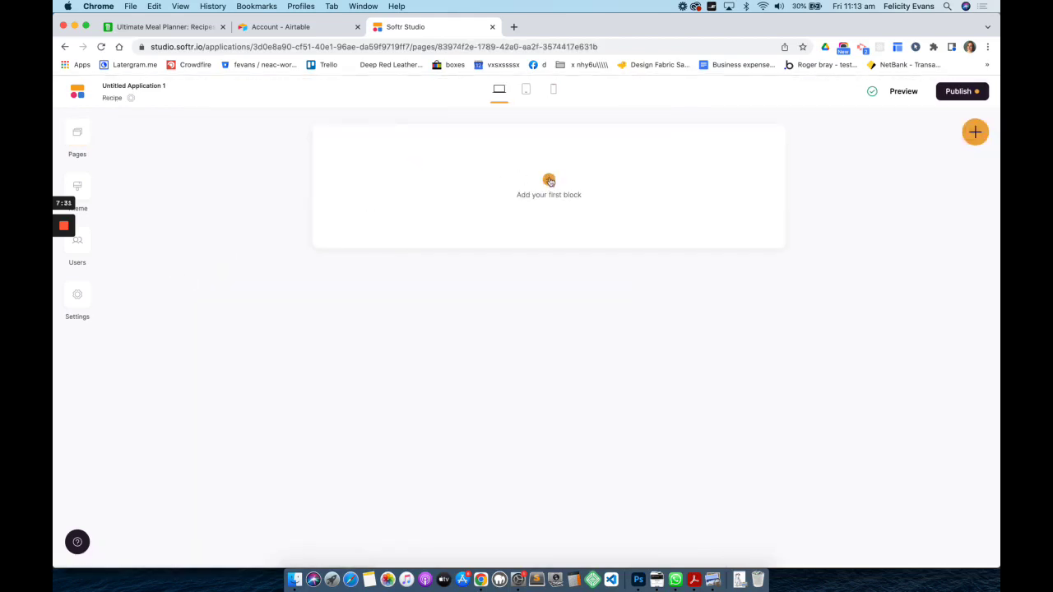
left_click(549, 181)
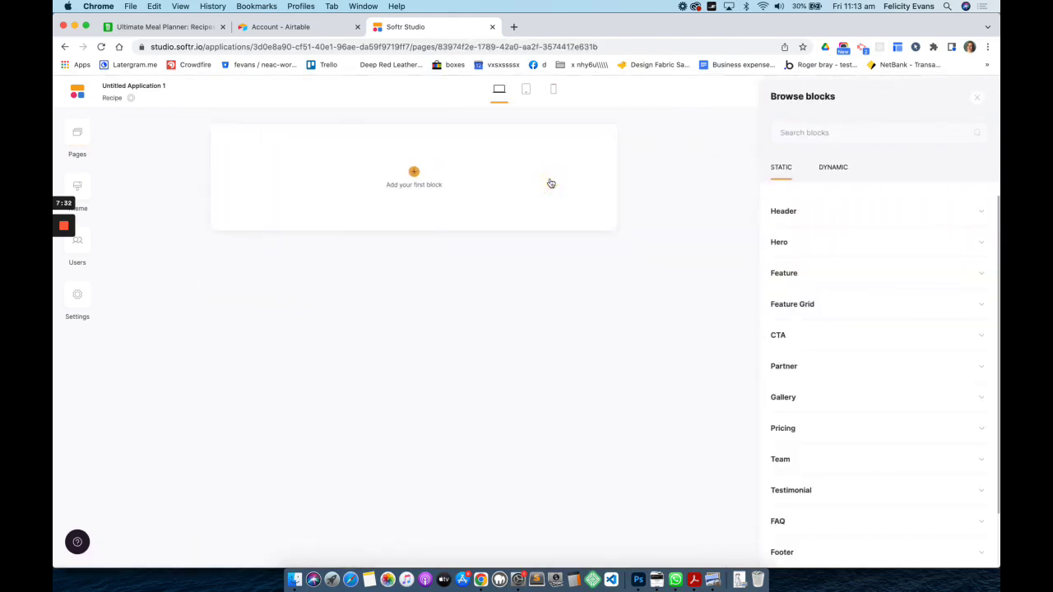
left_click(835, 170)
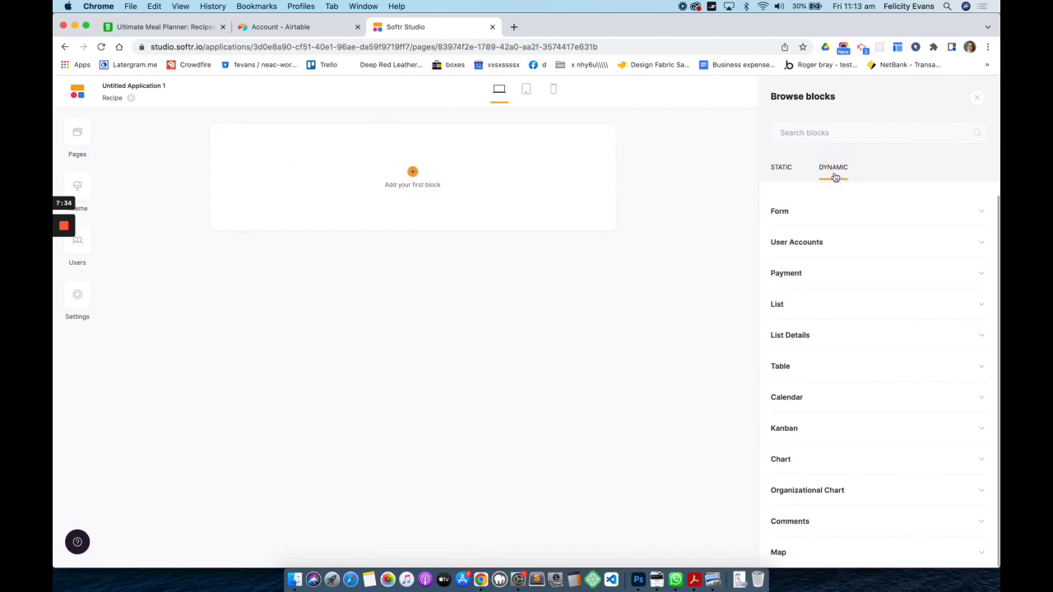
left_click(826, 347)
scroll(826, 346, "down", 3)
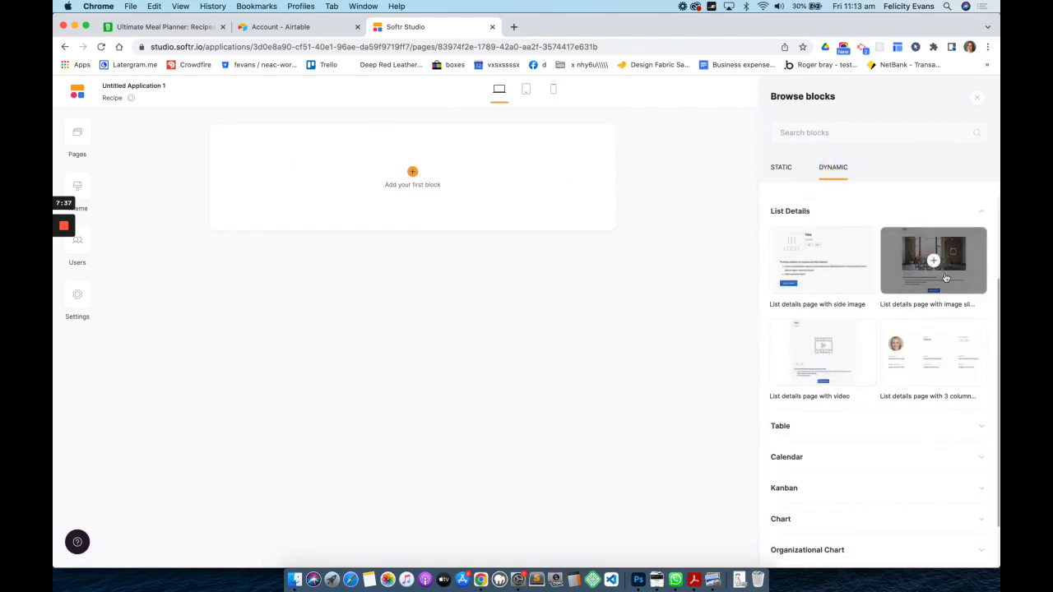
left_click(946, 277)
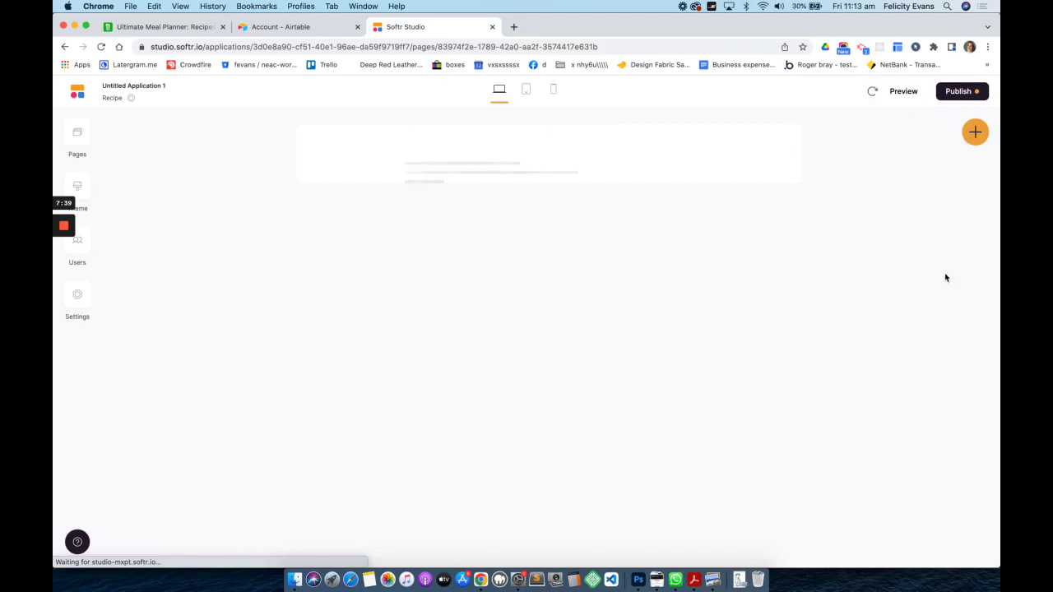
Step: Connect the list details block on the Recipe page to the Ultimate Meal Planner Airtable base
left_click(701, 271)
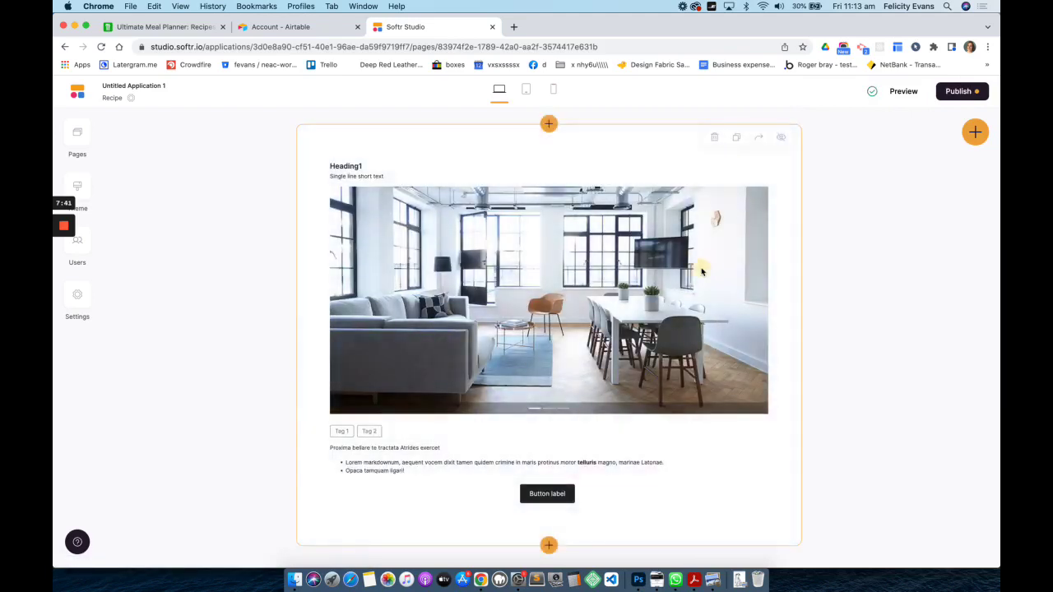
left_click(864, 191)
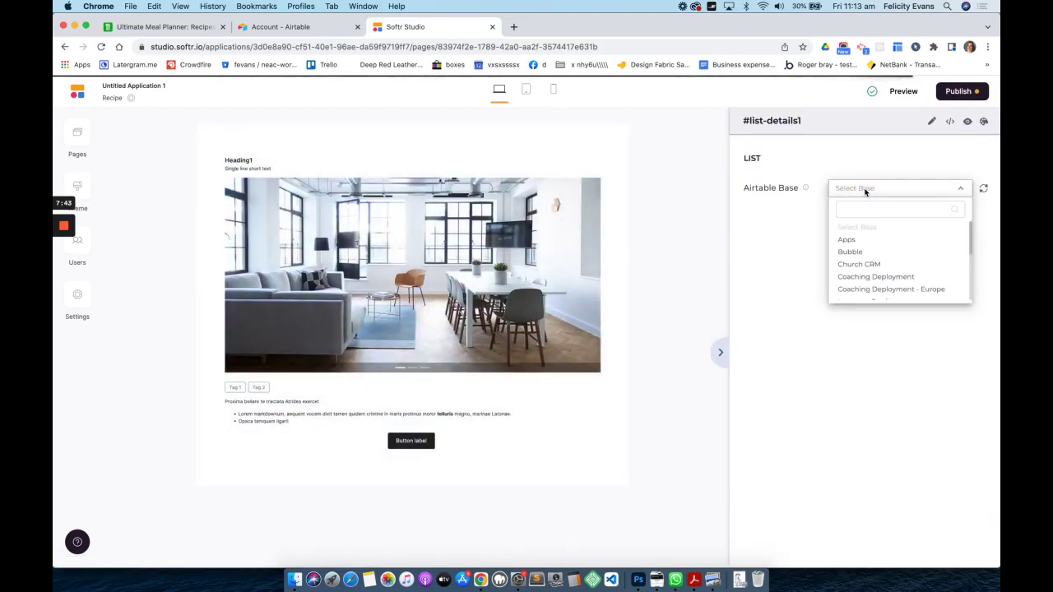
scroll(884, 235, "down", 5)
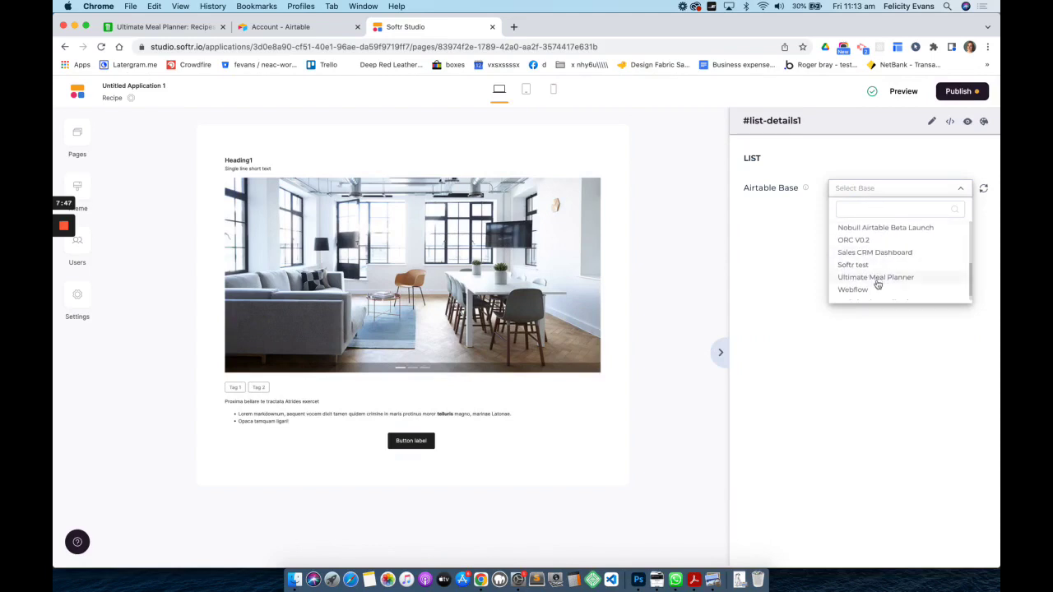
left_click(877, 279)
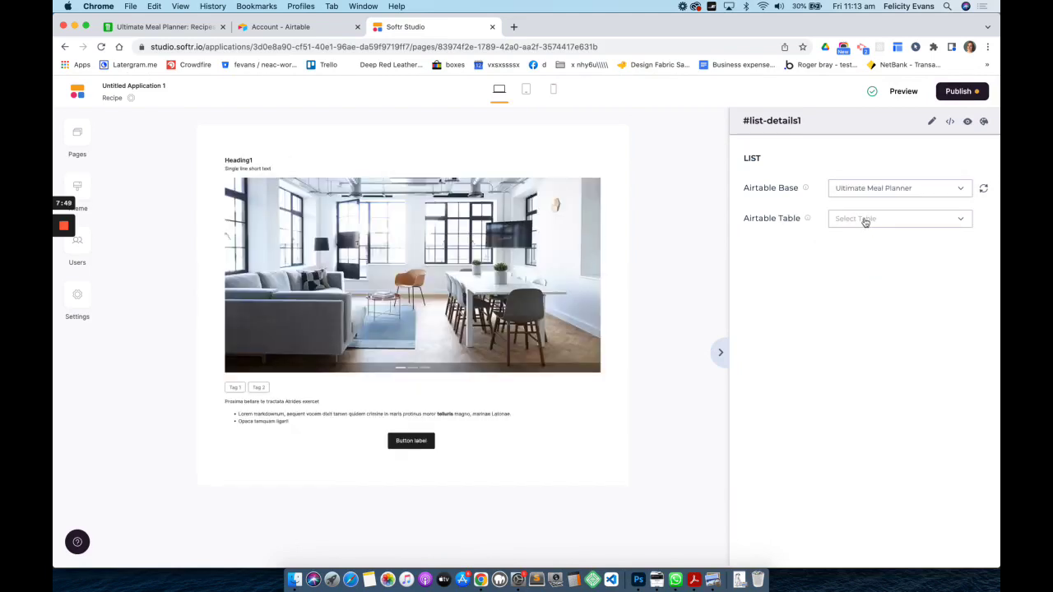
Step: Use the Recipes table as the block's data source and map the Heading 1 field to Name
left_click(864, 220)
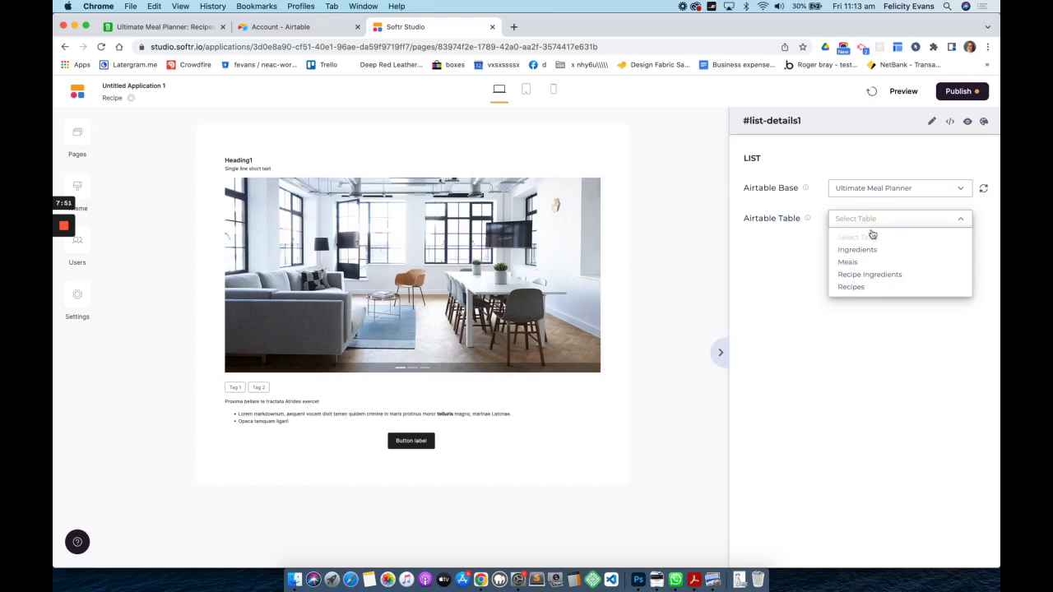
left_click(864, 287)
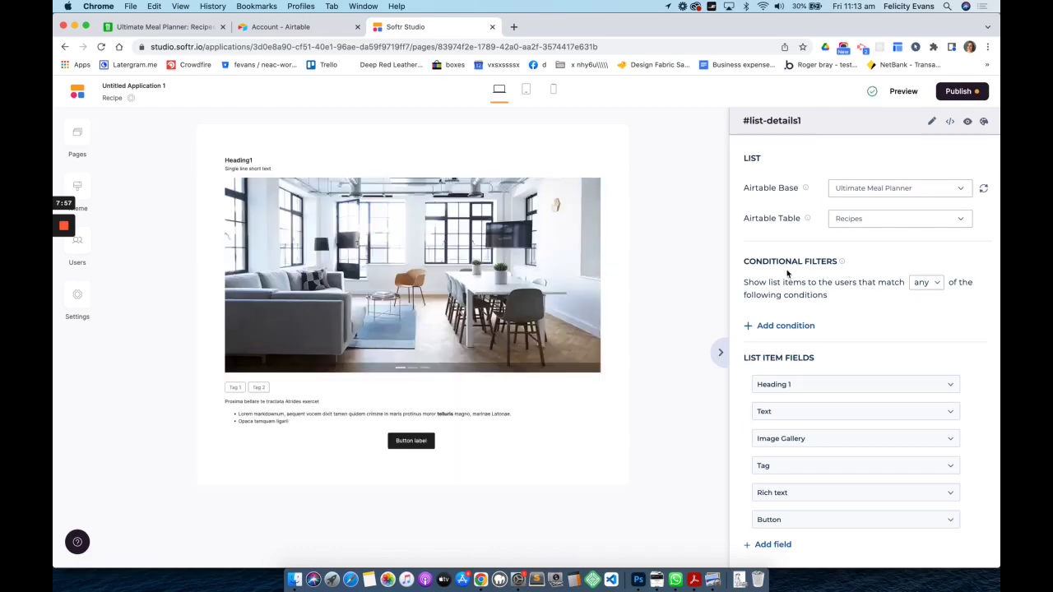
scroll(859, 314, "down", 2)
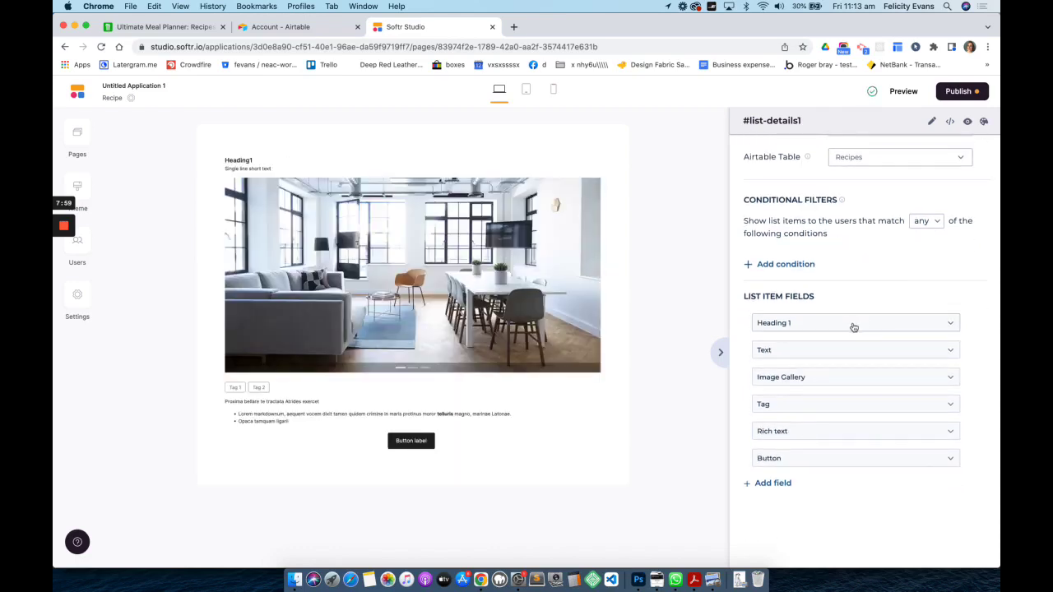
left_click(852, 326)
left_click(837, 367)
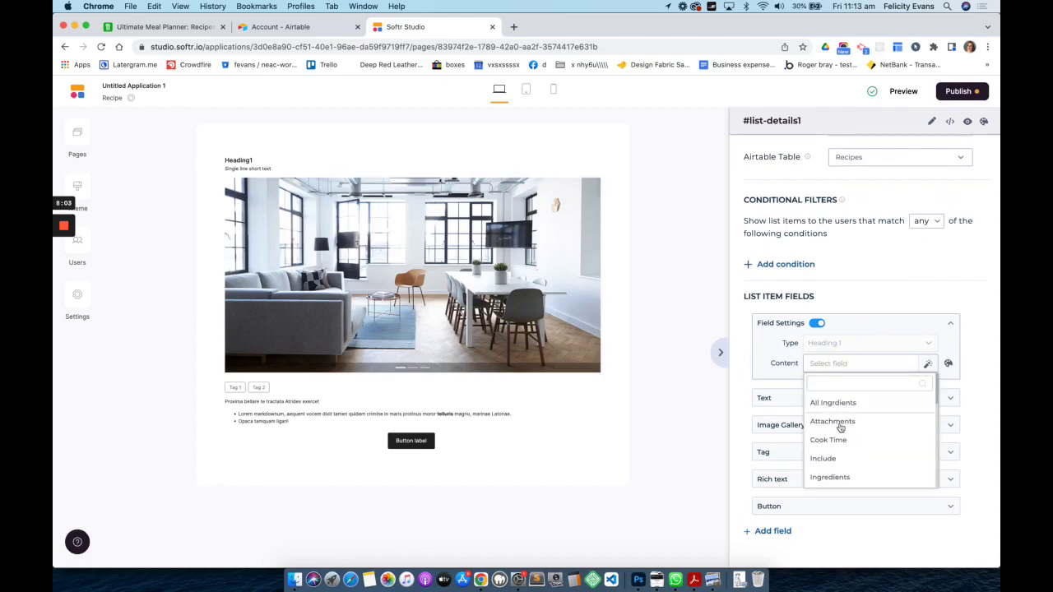
scroll(829, 420, "down", 5)
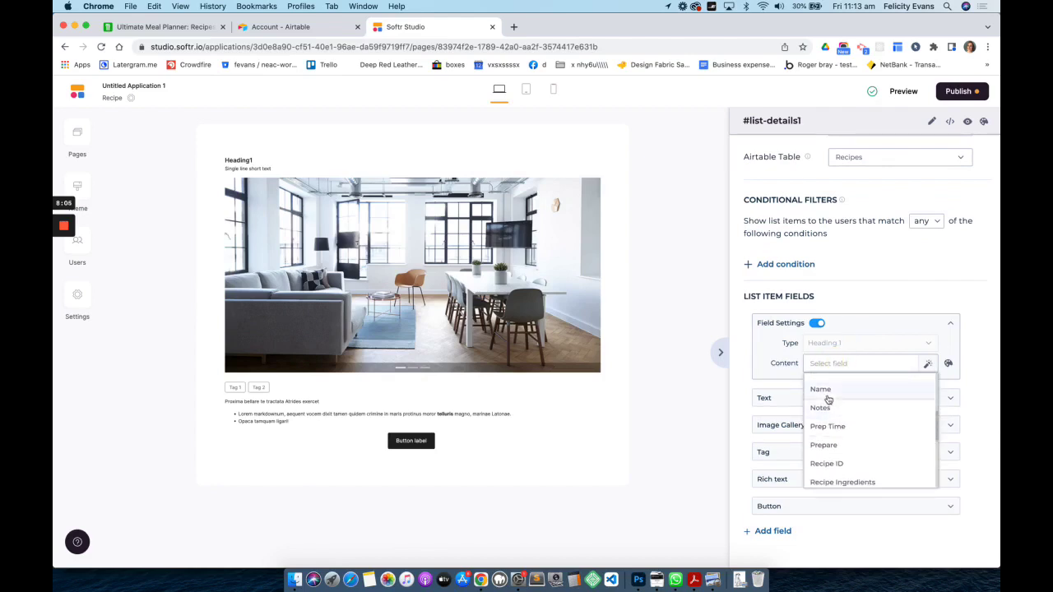
left_click(828, 397)
Step: Map the block's Text field below the heading to All Ingrdients
left_click(816, 400)
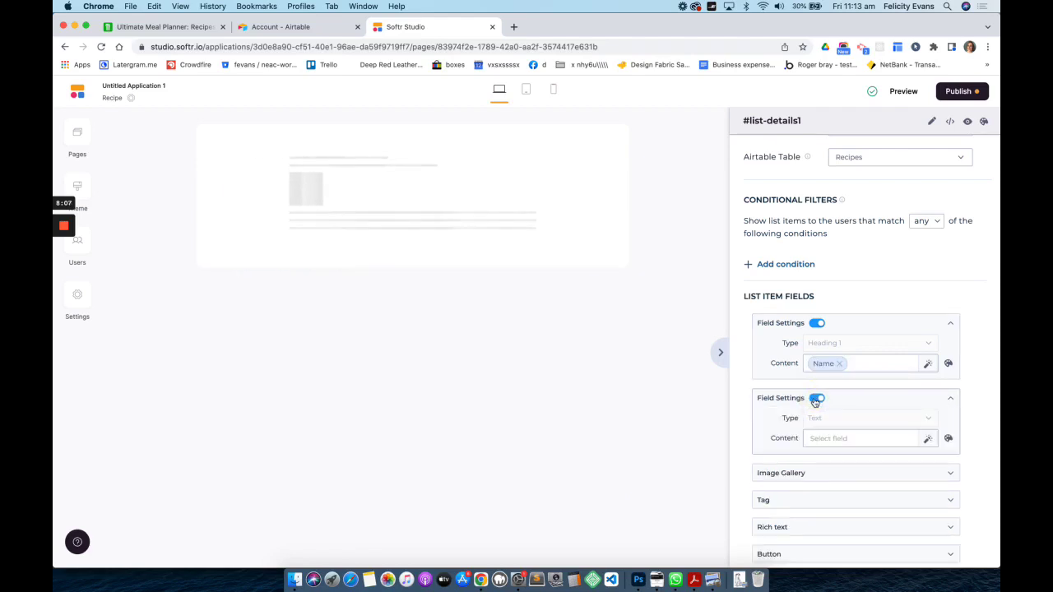
left_click(831, 444)
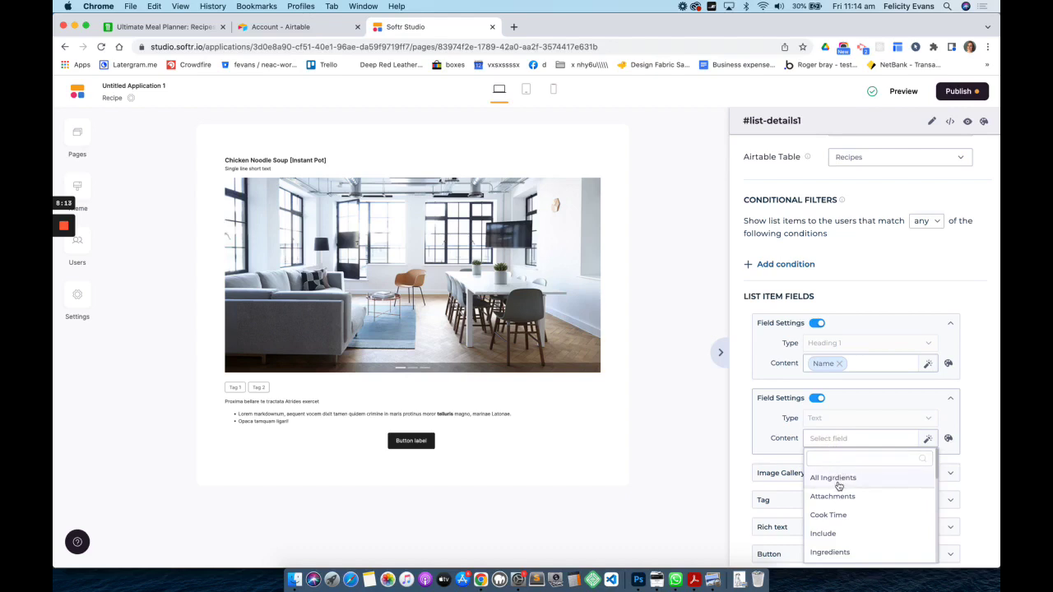
left_click(833, 478)
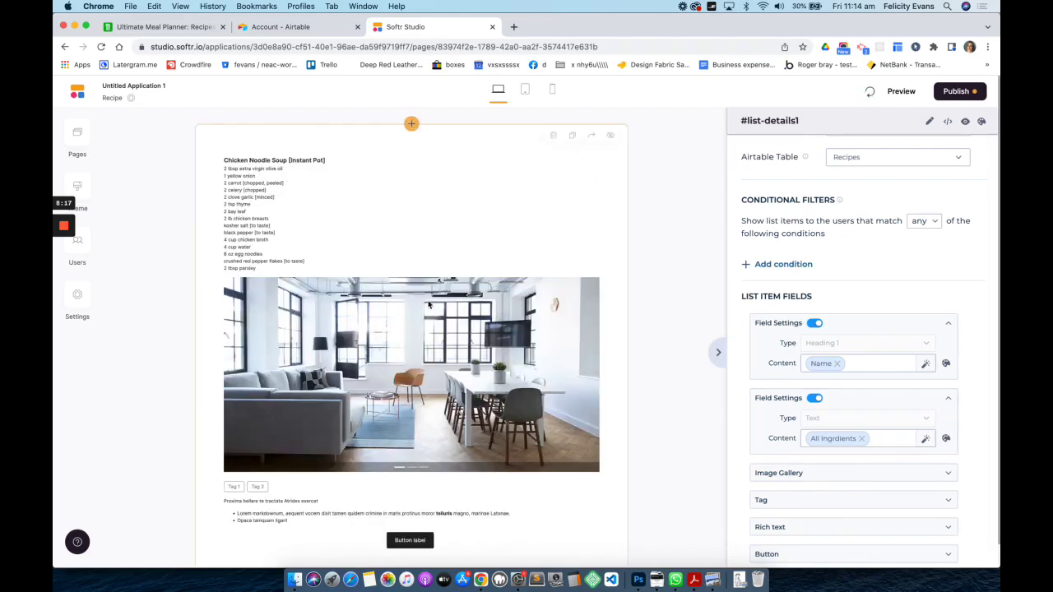
Step: Map the Image Gallery field of the list details block to Attachments
scroll(867, 404, "down", 2)
left_click(869, 421)
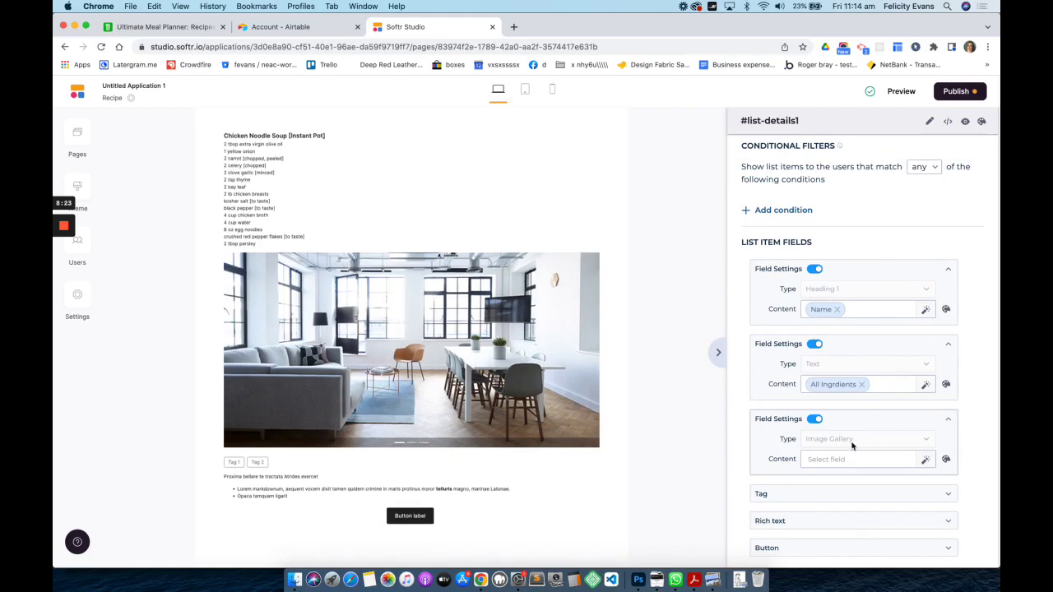
left_click(853, 466)
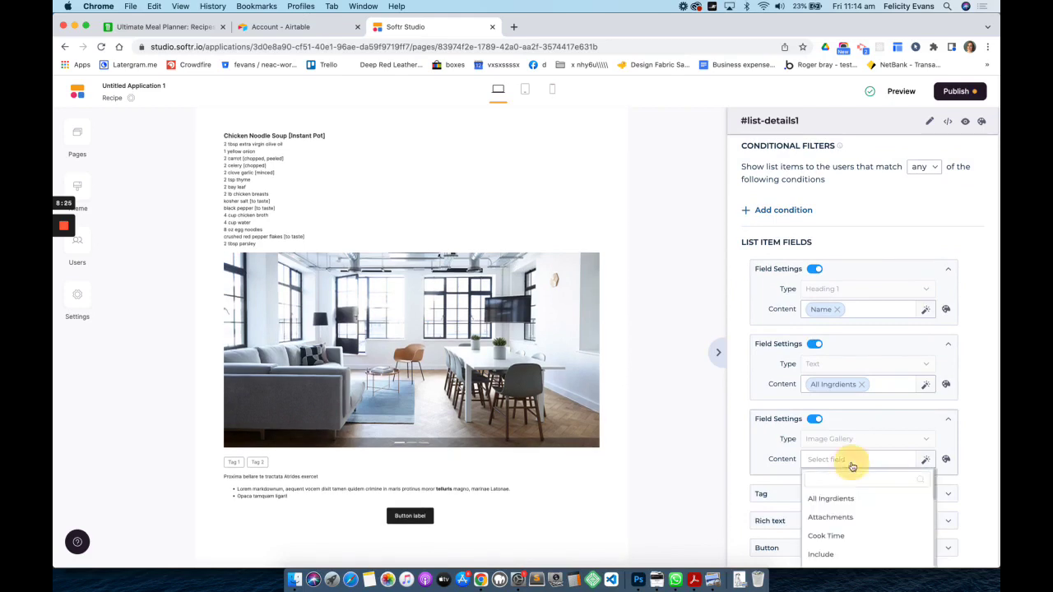
left_click(858, 520)
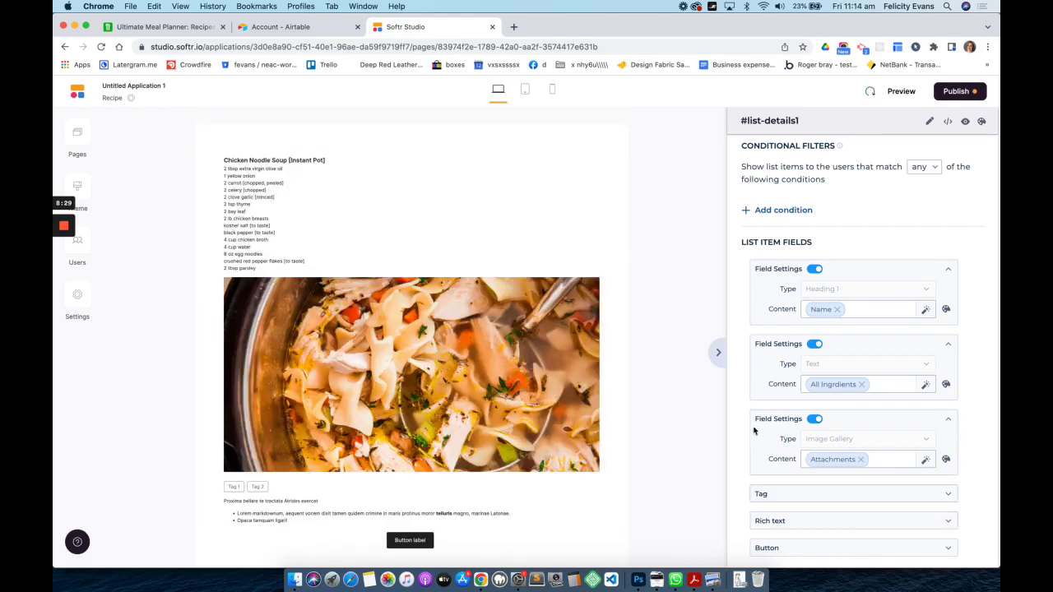
Step: Remove the All Ingrdients content from the Text field under the heading and turn that field off
scroll(876, 369, "down", 2)
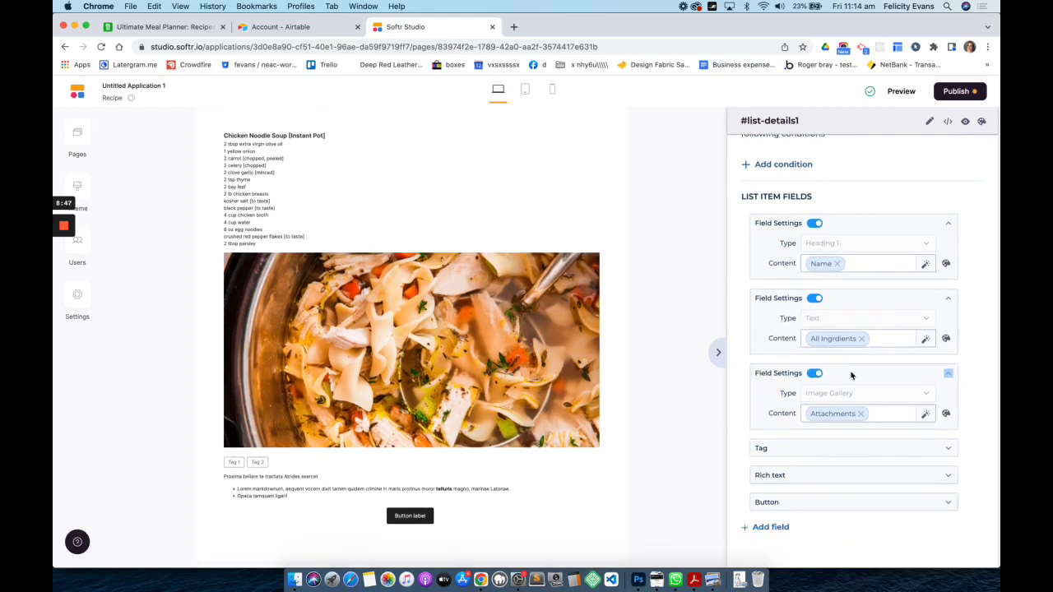
scroll(856, 367, "up", 1)
scroll(869, 358, "up", 1)
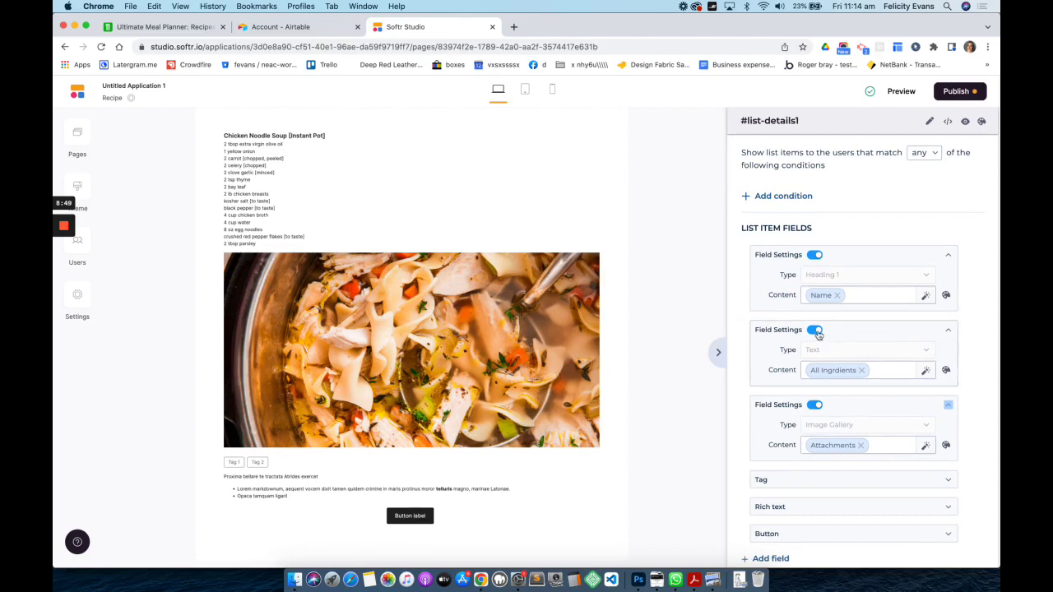
left_click(930, 351)
left_click(924, 351)
left_click(862, 370)
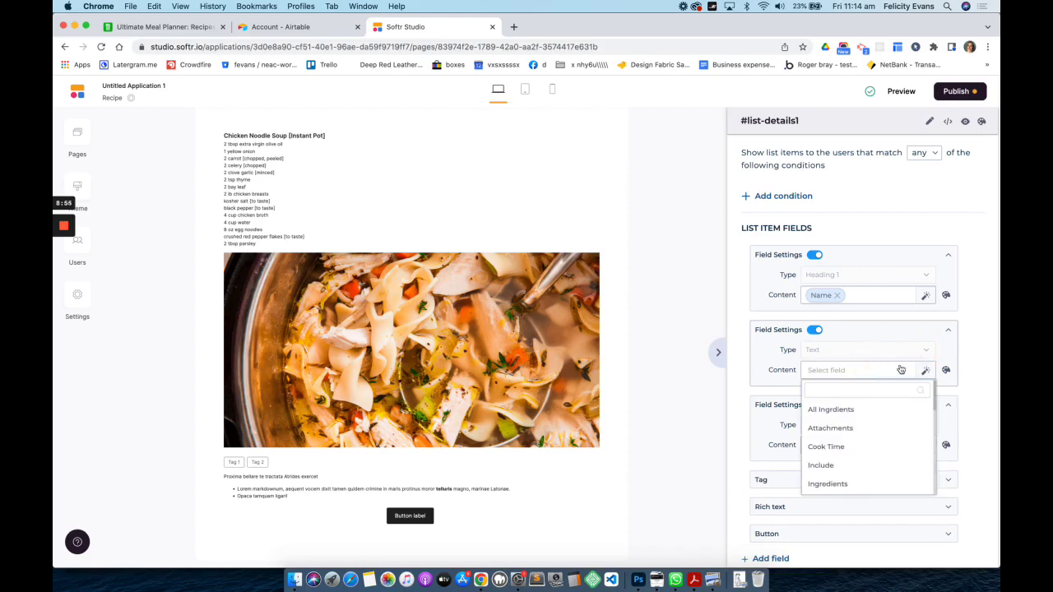
left_click(927, 354)
left_click(928, 354)
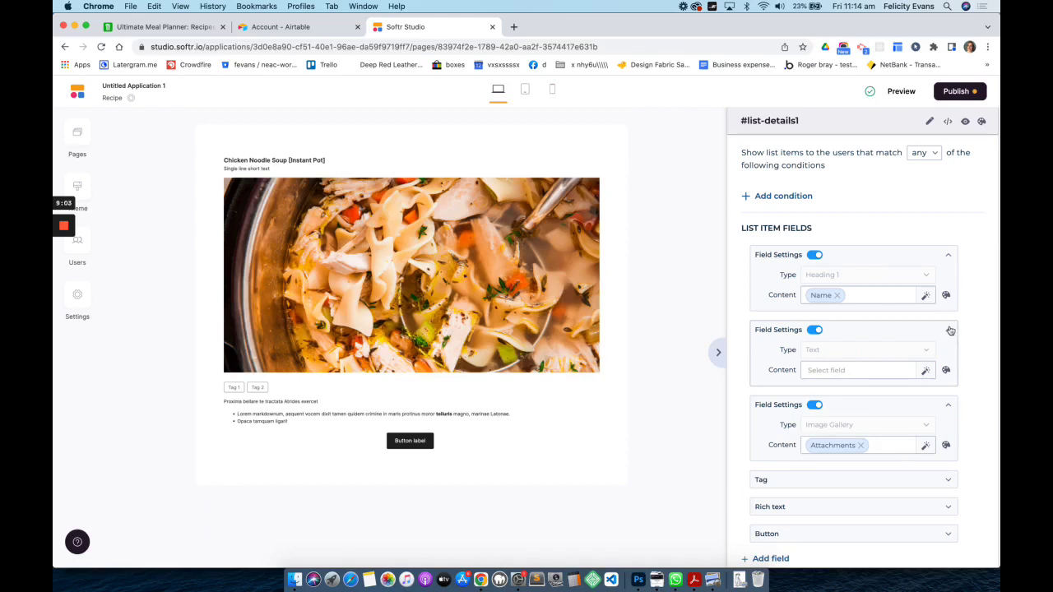
left_click(949, 330)
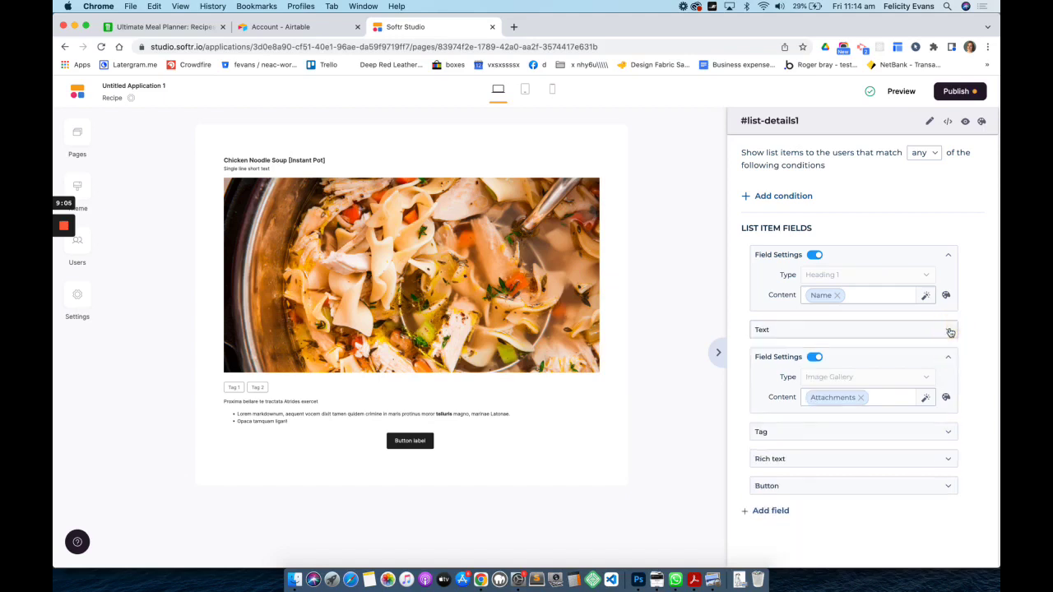
left_click(950, 330)
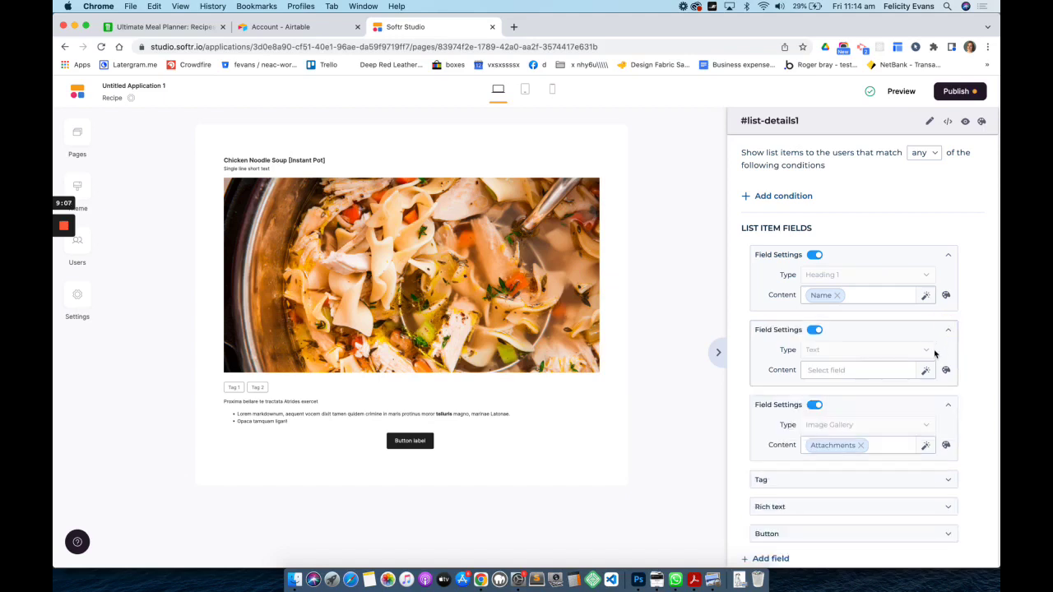
left_click(814, 332)
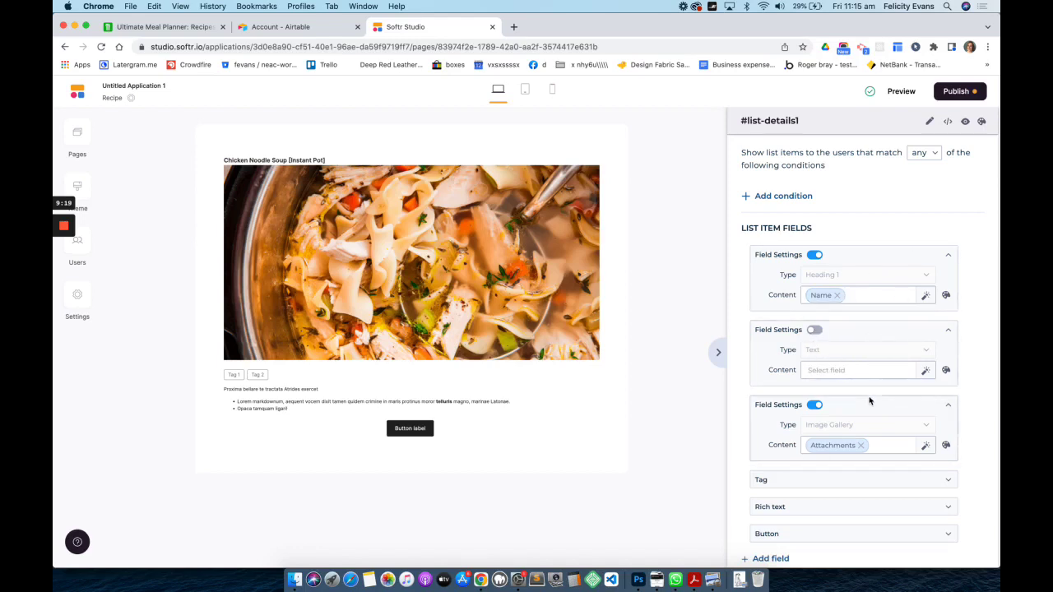
Step: Map the Tag field of the list details block to Tags
left_click(899, 482)
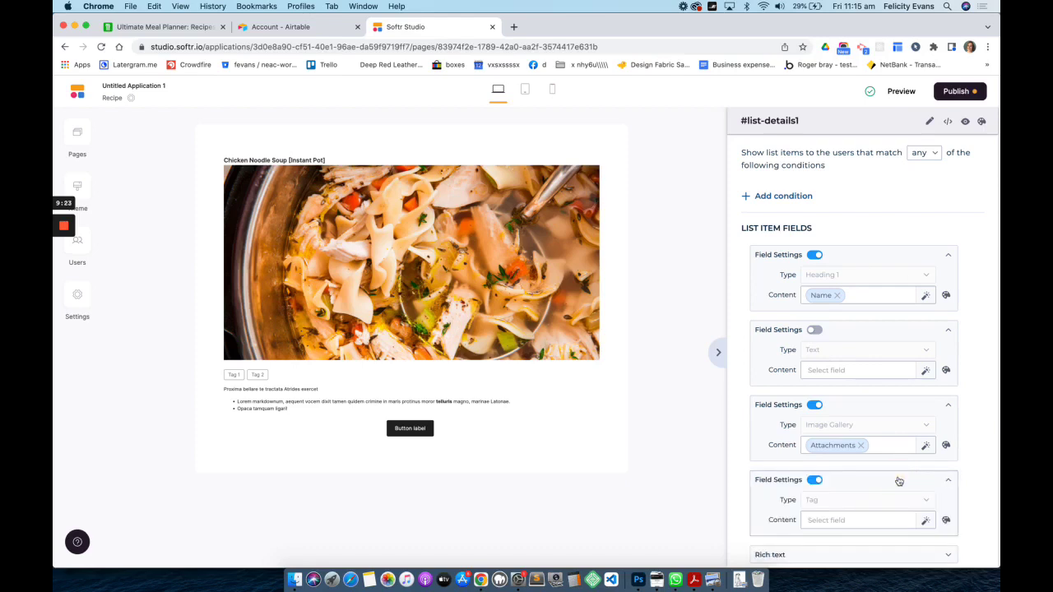
scroll(899, 481, "down", 3)
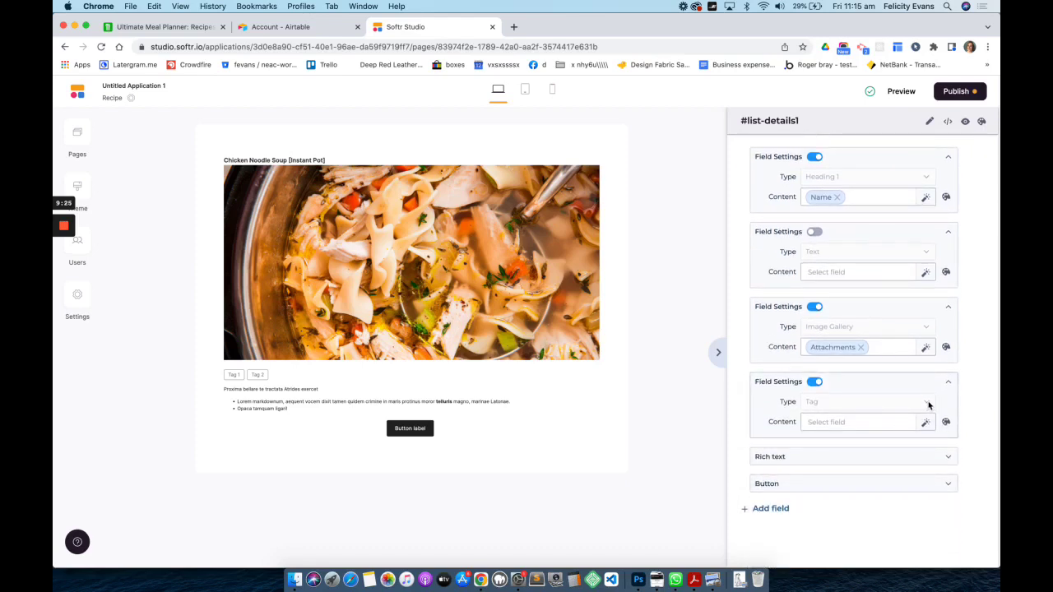
left_click(895, 426)
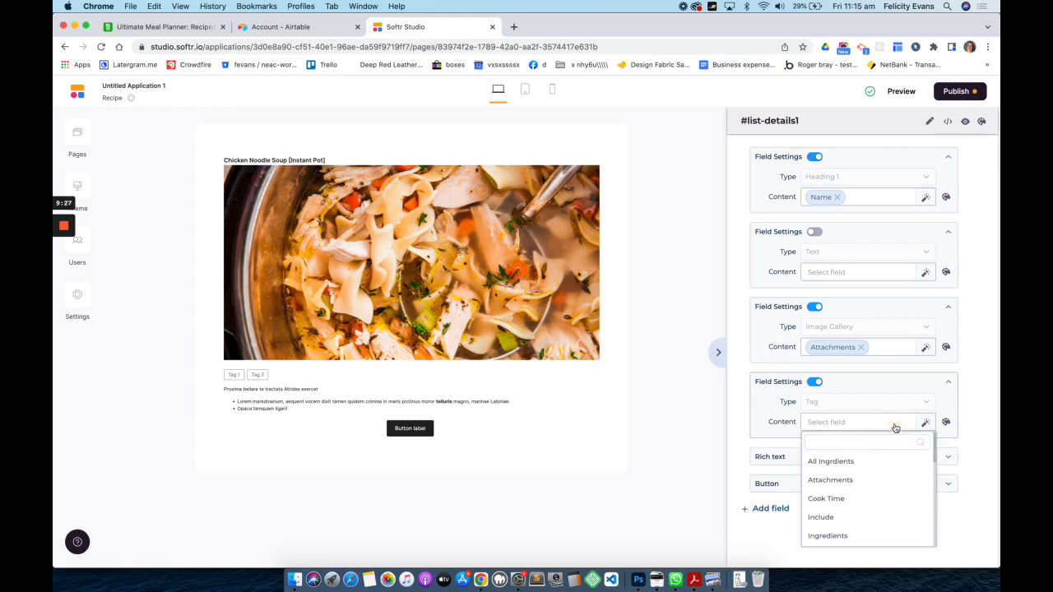
left_click(833, 441)
type("tag")
left_click(820, 461)
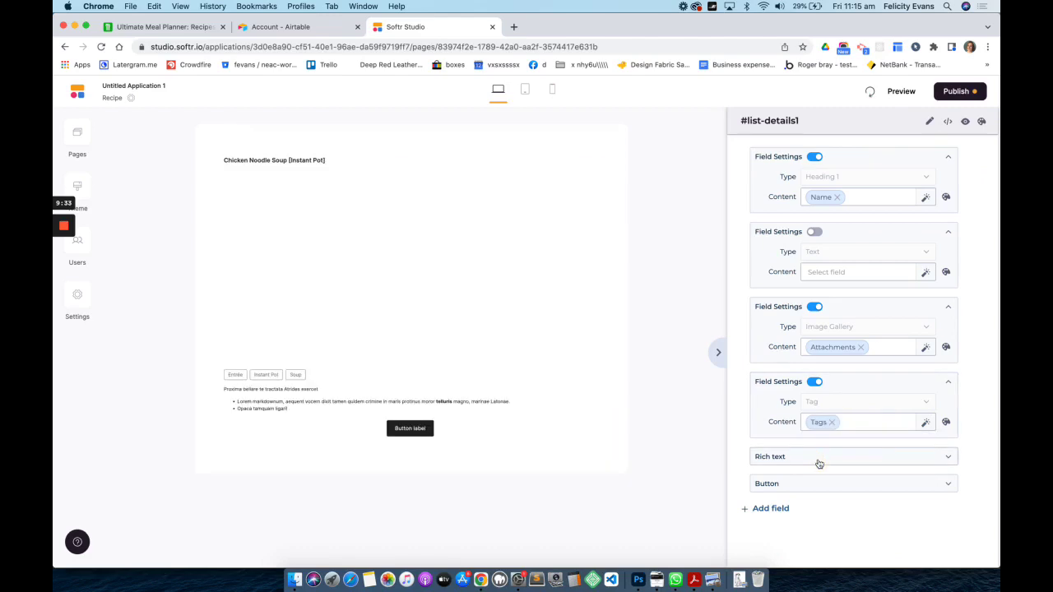
Step: Map the Rich text field below the tags to All Ingrdients
left_click(820, 464)
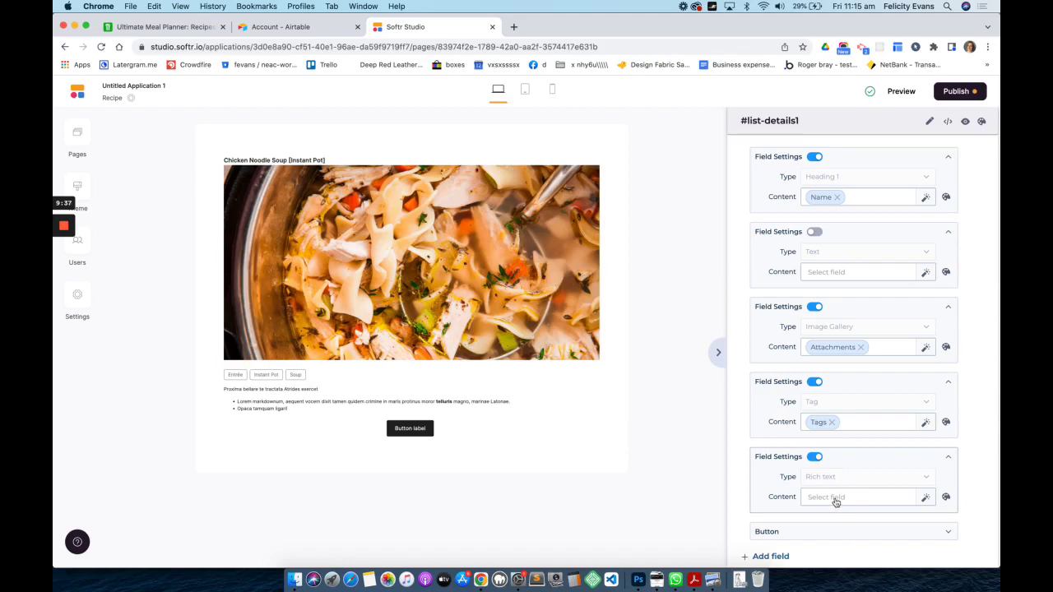
left_click(835, 498)
left_click(839, 536)
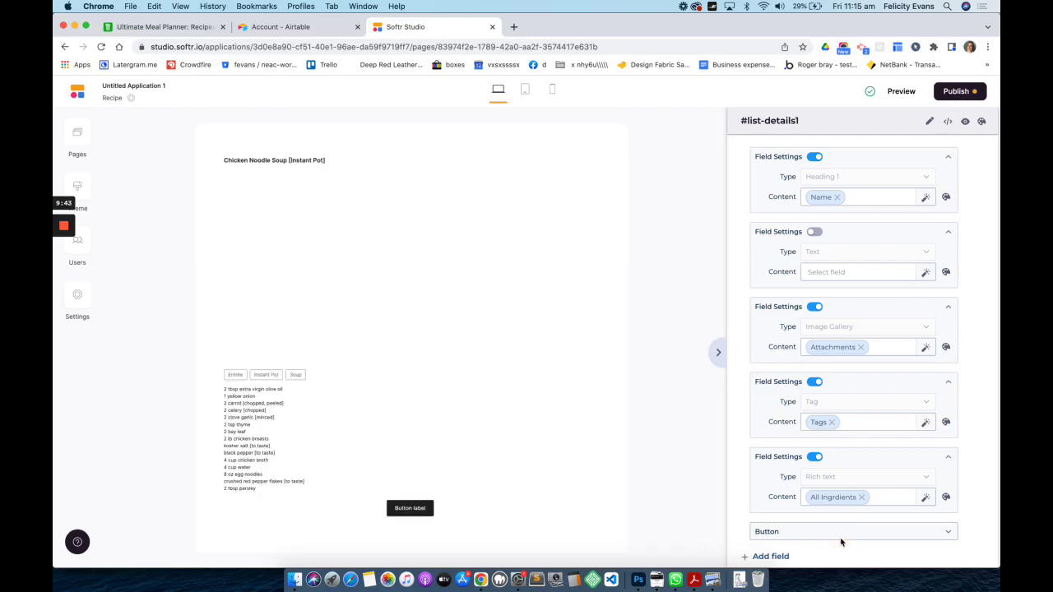
Step: Turn off the Button field so the recipe details show no button
scroll(851, 443, "down", 3)
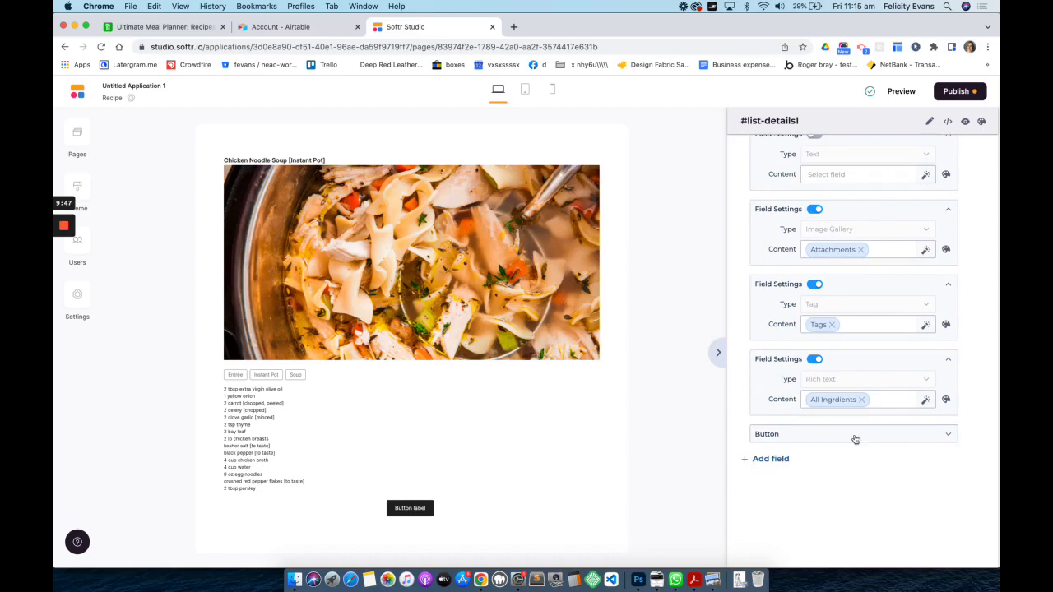
left_click(949, 436)
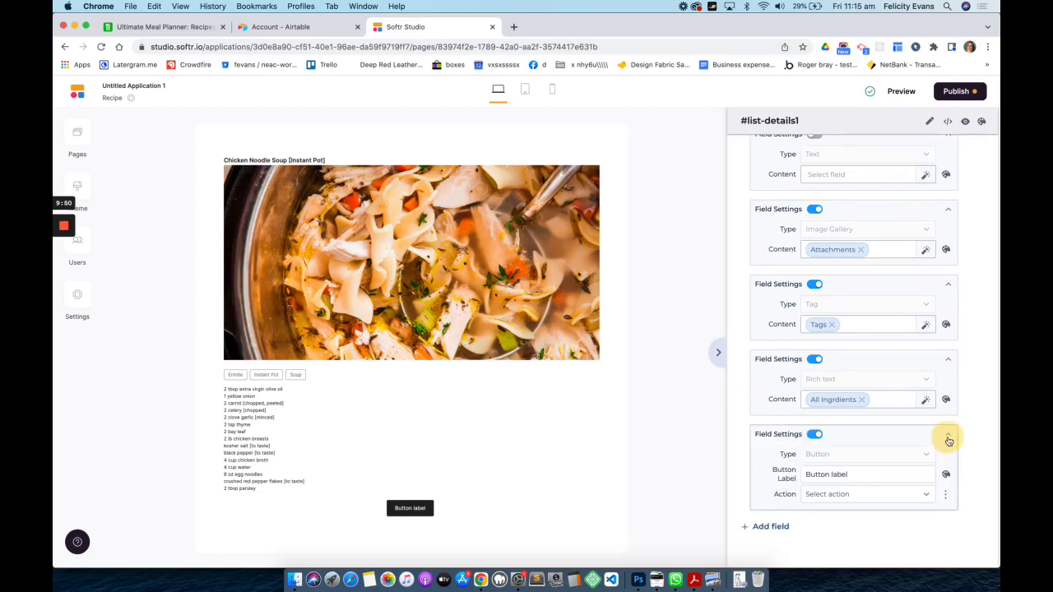
left_click(815, 435)
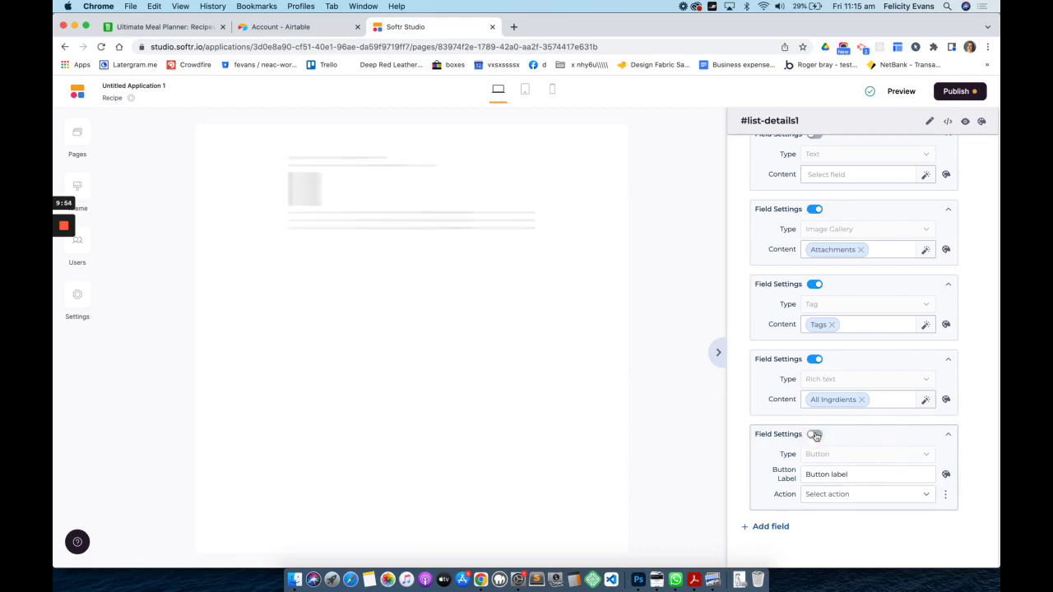
Step: Add another field to the list details block with the type Rich text and Instructions as its content
left_click(766, 526)
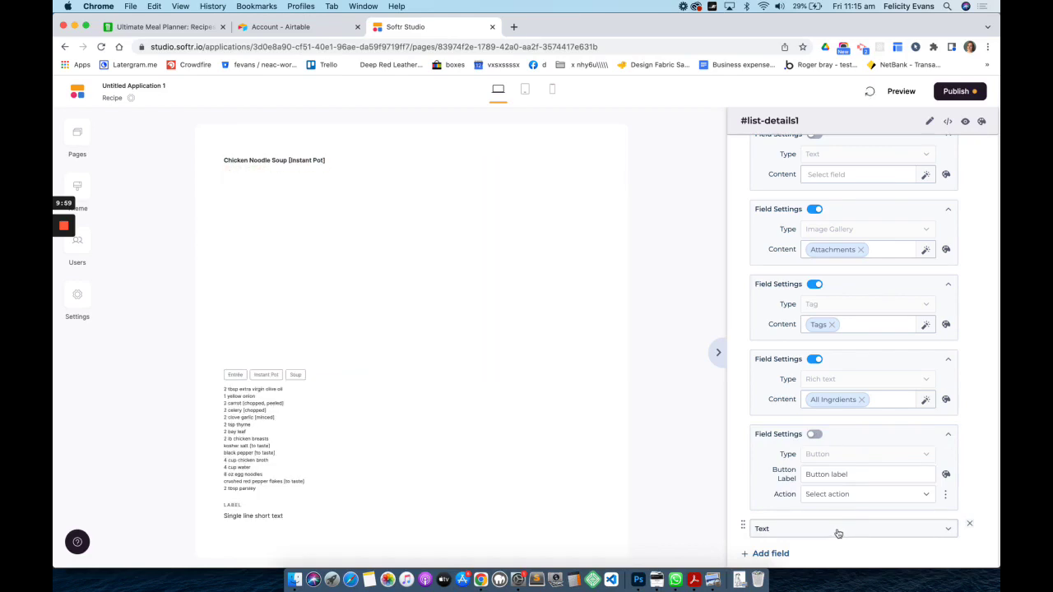
left_click(838, 530)
scroll(838, 527, "down", 3)
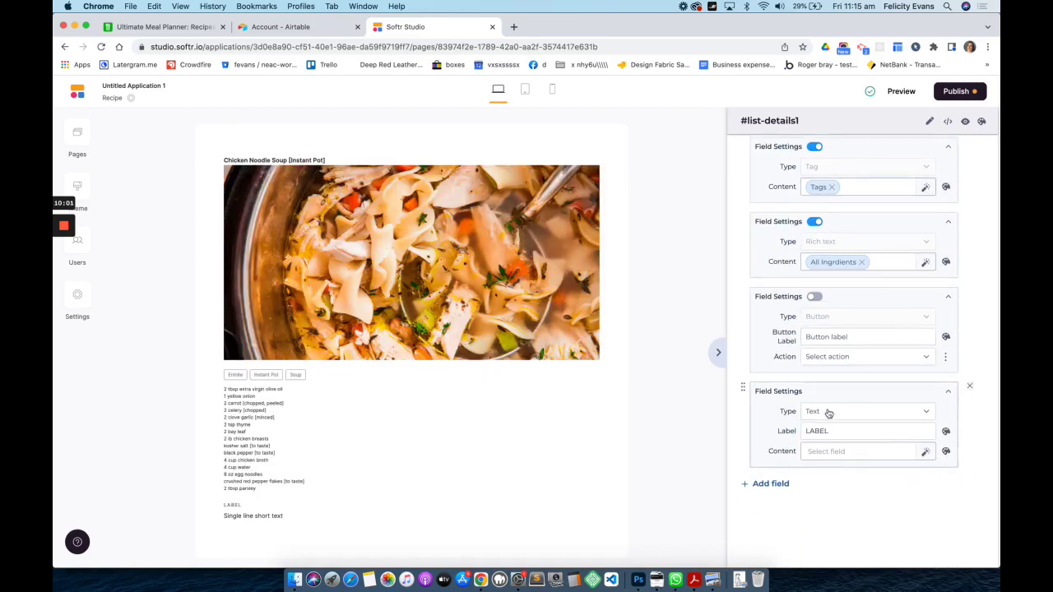
left_click(826, 411)
left_click(843, 488)
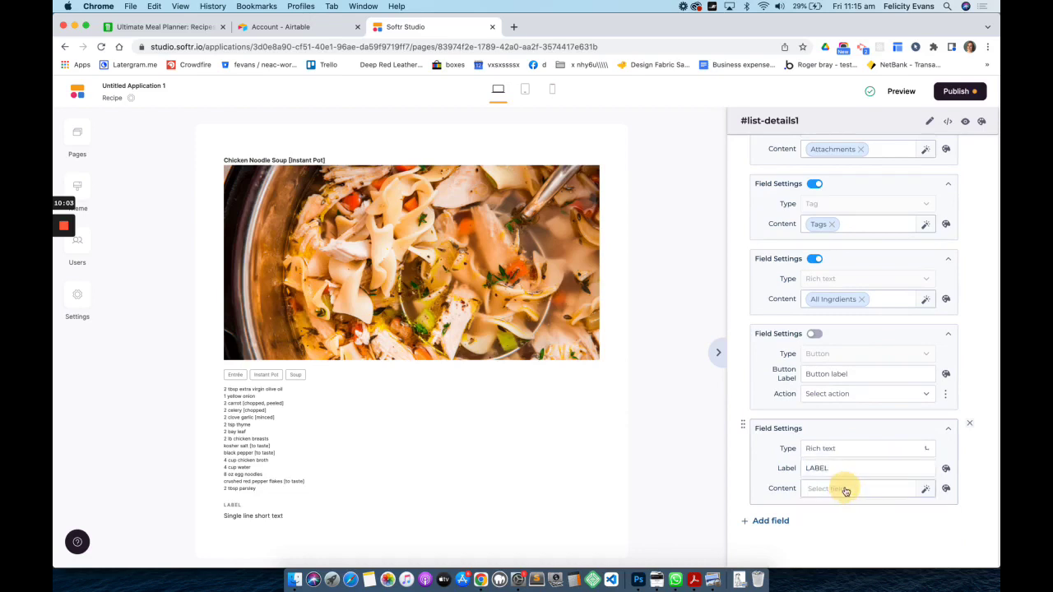
left_click(838, 490)
scroll(849, 516, "down", 3)
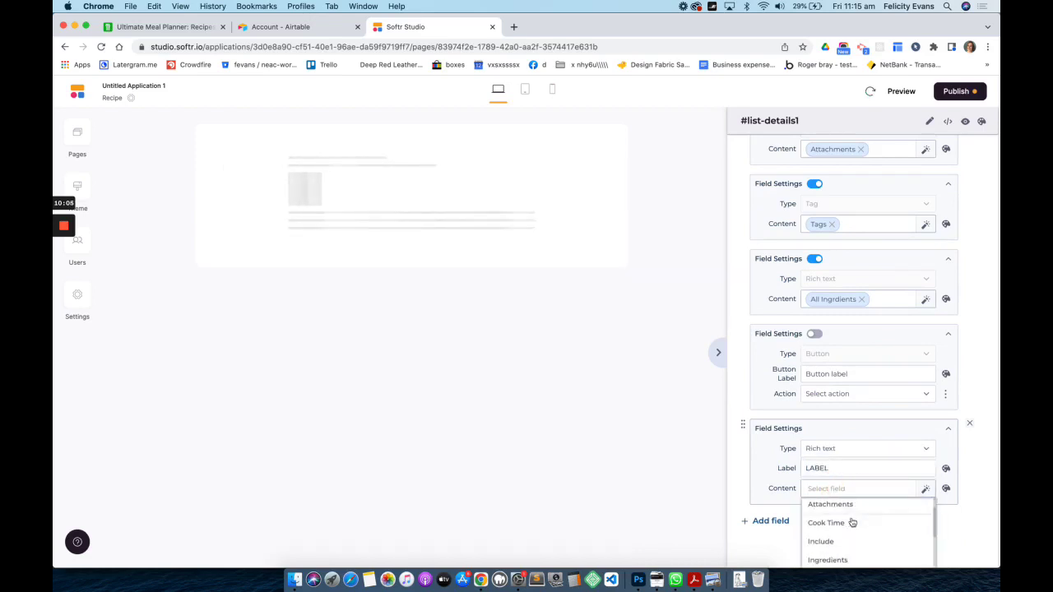
left_click(848, 546)
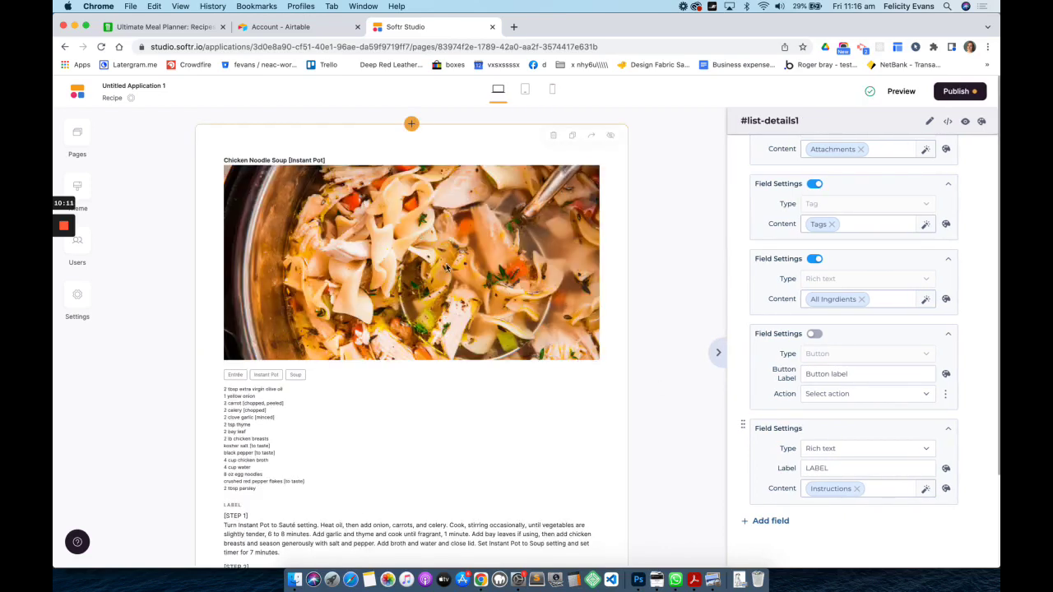
Step: Check the recipe page layout in the tablet and mobile views, and return to the desktop view
scroll(456, 359, "down", 3)
scroll(456, 360, "up", 3)
left_click(524, 91)
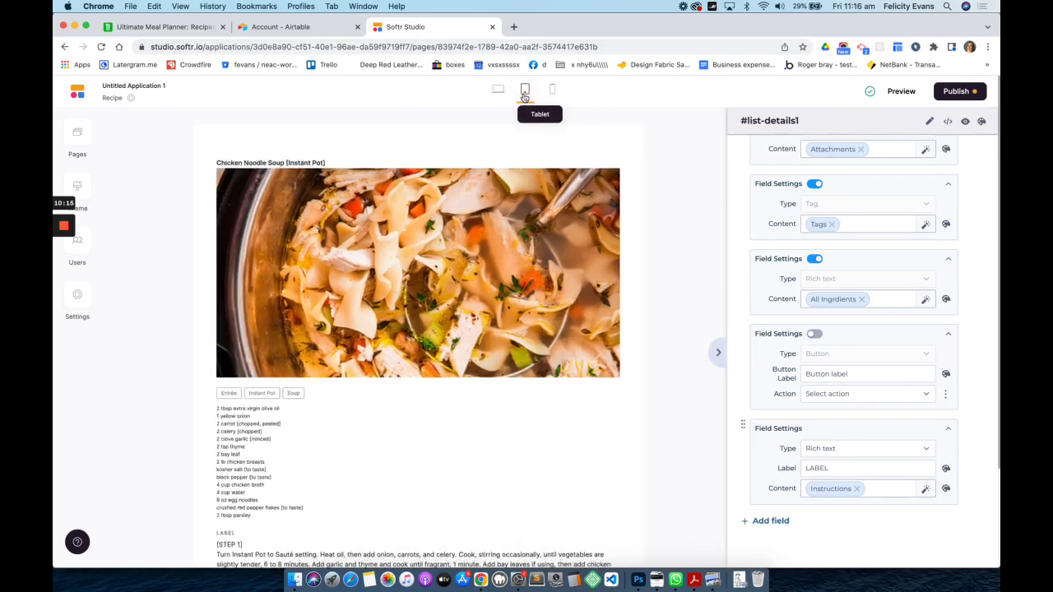
left_click(550, 92)
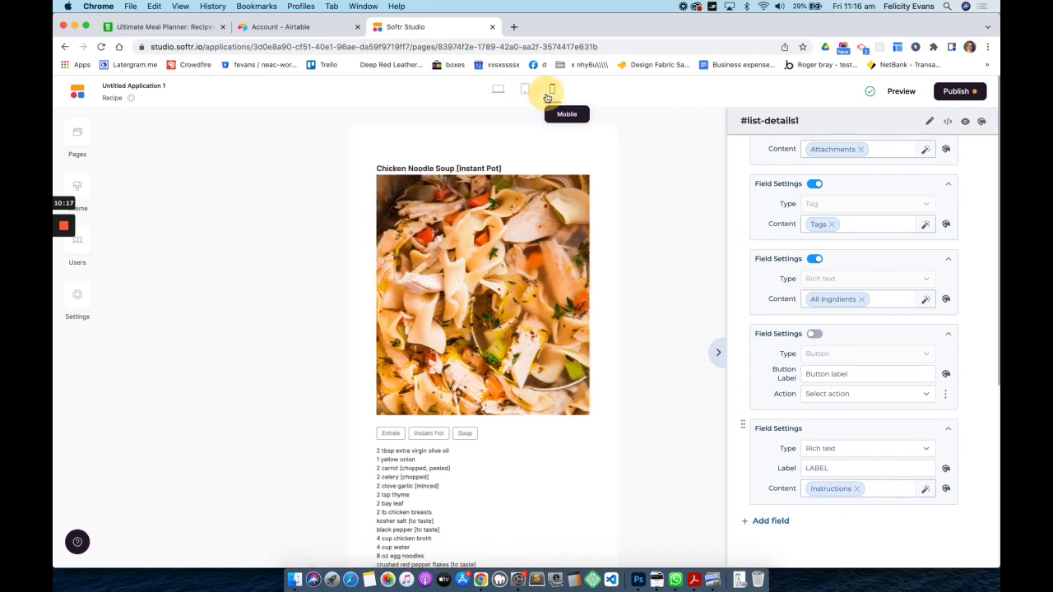
left_click(498, 90)
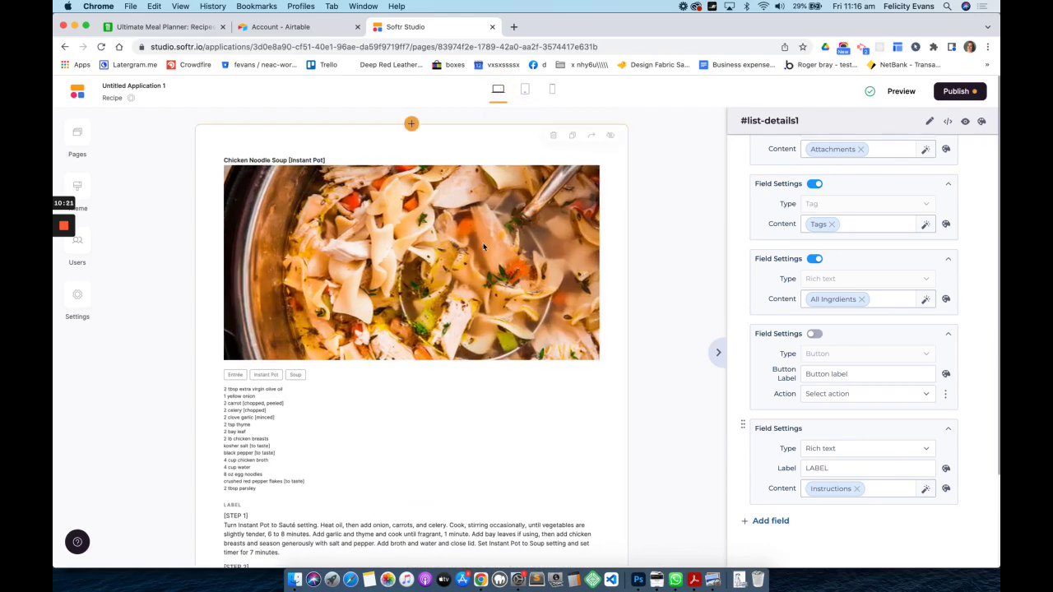
Step: Compare how the soup image and recipe text display at tablet and mobile widths, then restore the desktop width
left_click(521, 93)
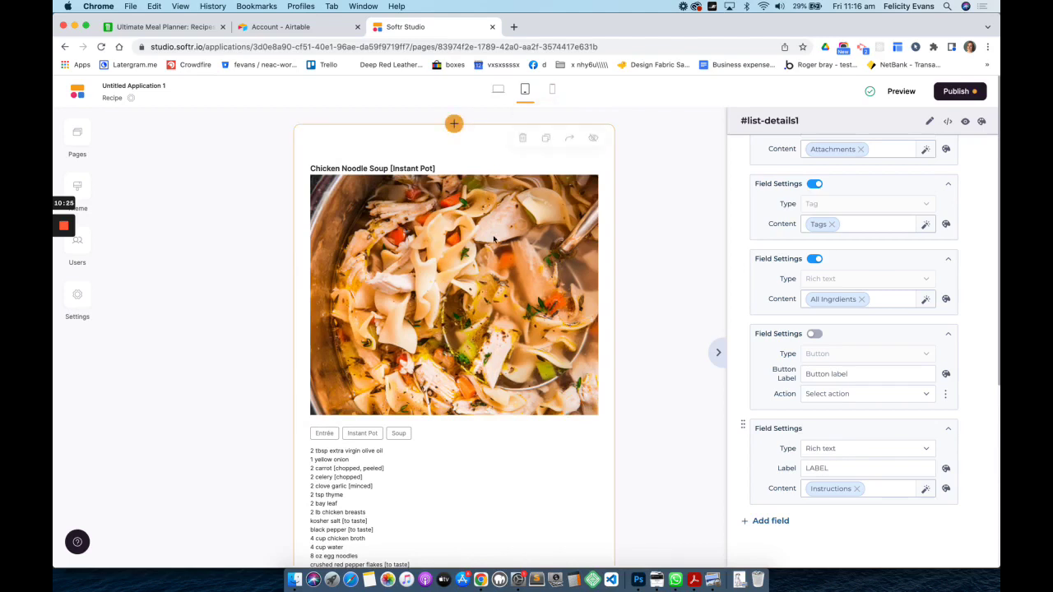
left_click(552, 92)
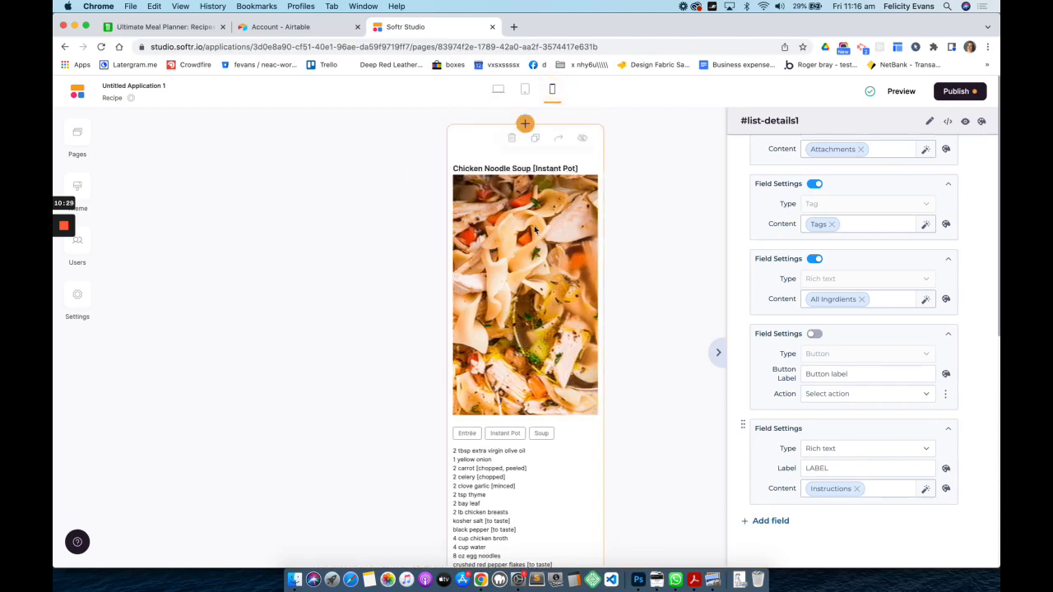
left_click(498, 90)
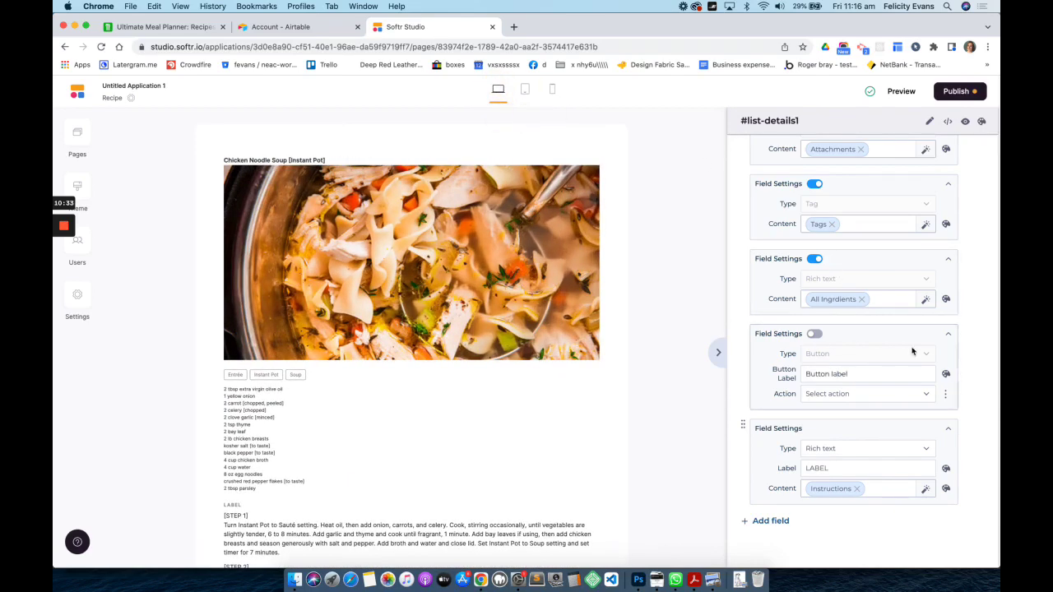
Step: Clear the Image Gallery field's content and select Attachments for it again
scroll(912, 351, "up", 5)
scroll(911, 350, "up", 5)
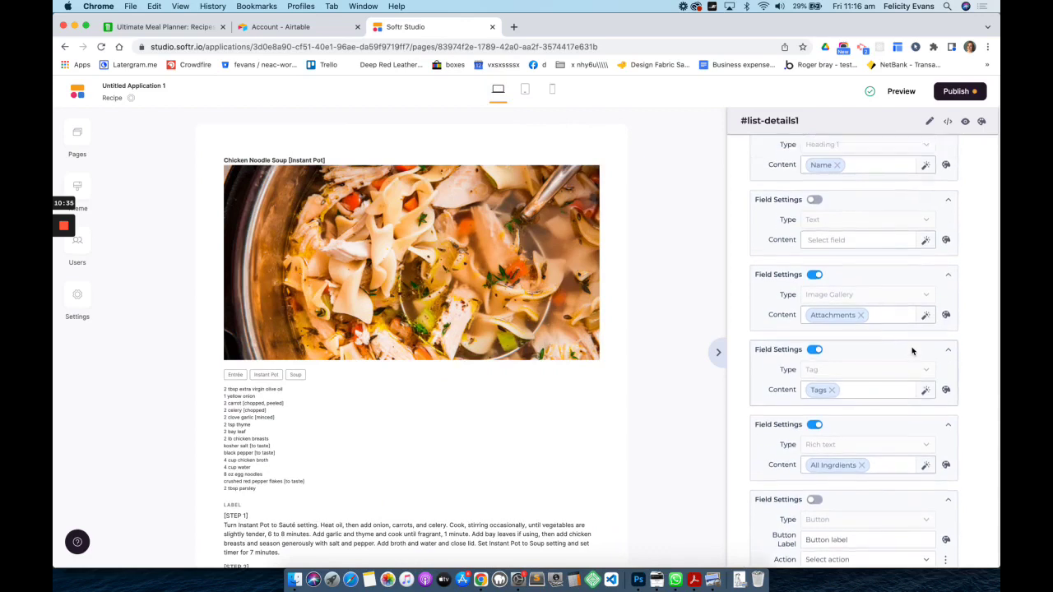
scroll(912, 350, "down", 1)
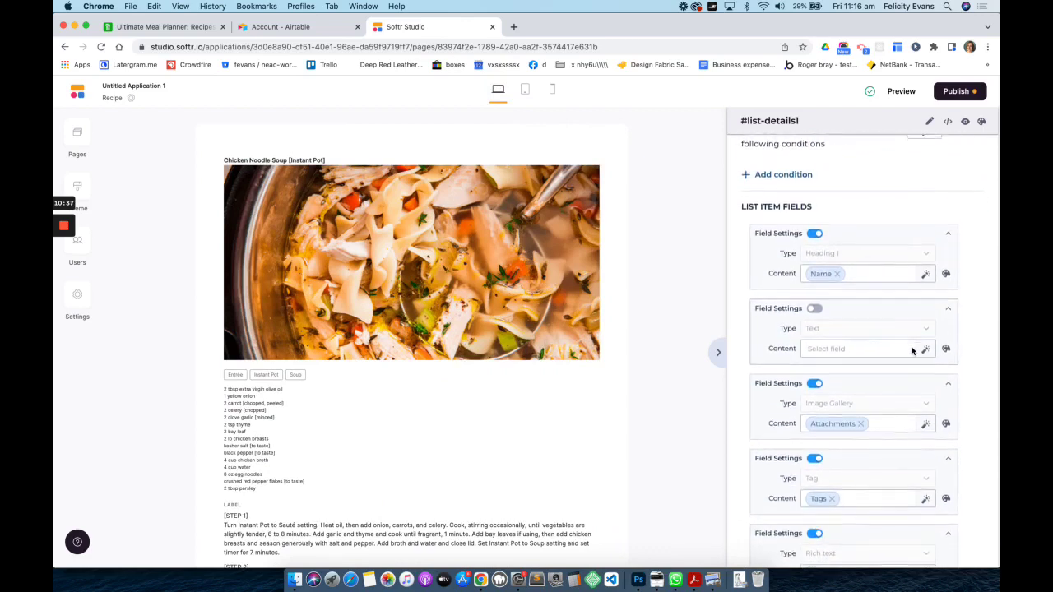
scroll(912, 352, "down", 1)
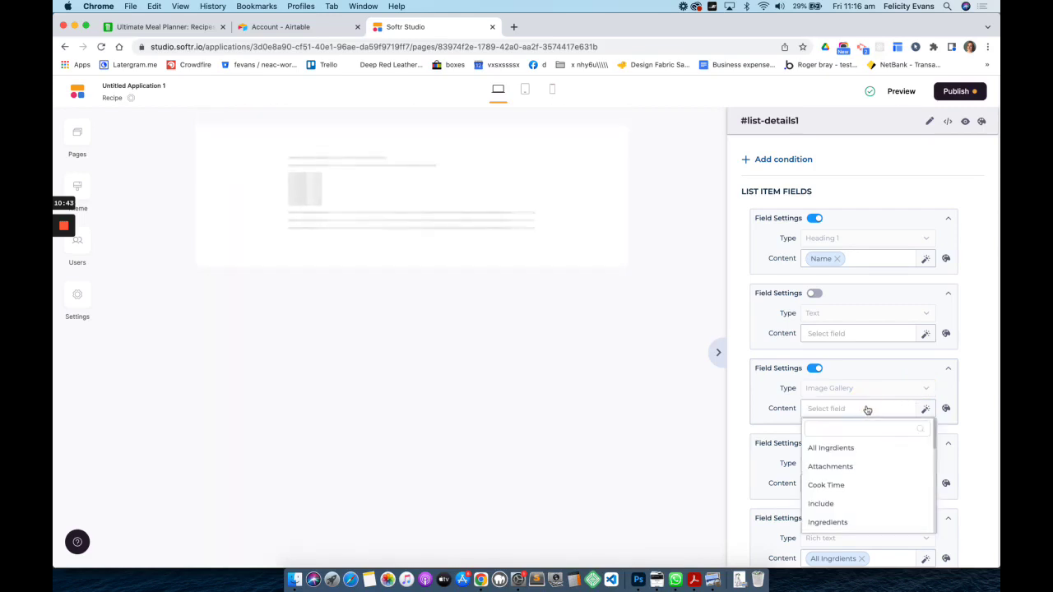
left_click(926, 392)
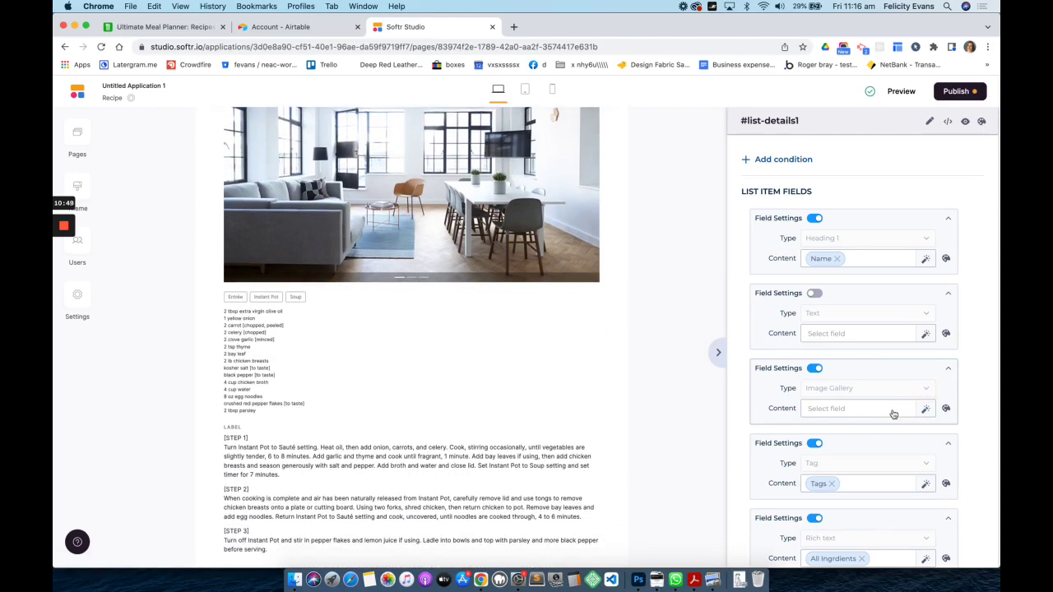
left_click(894, 414)
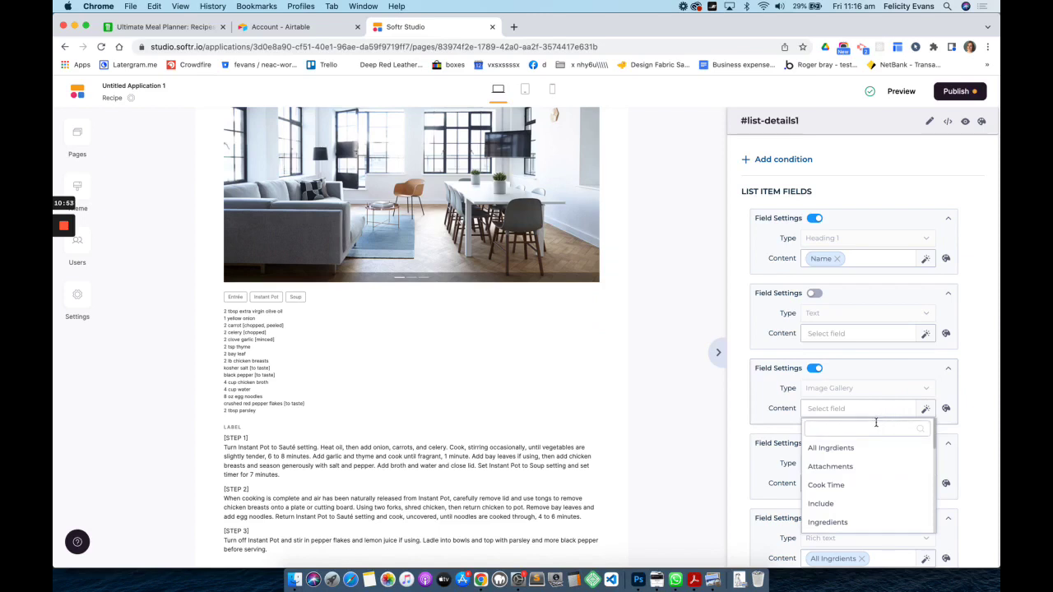
left_click(839, 467)
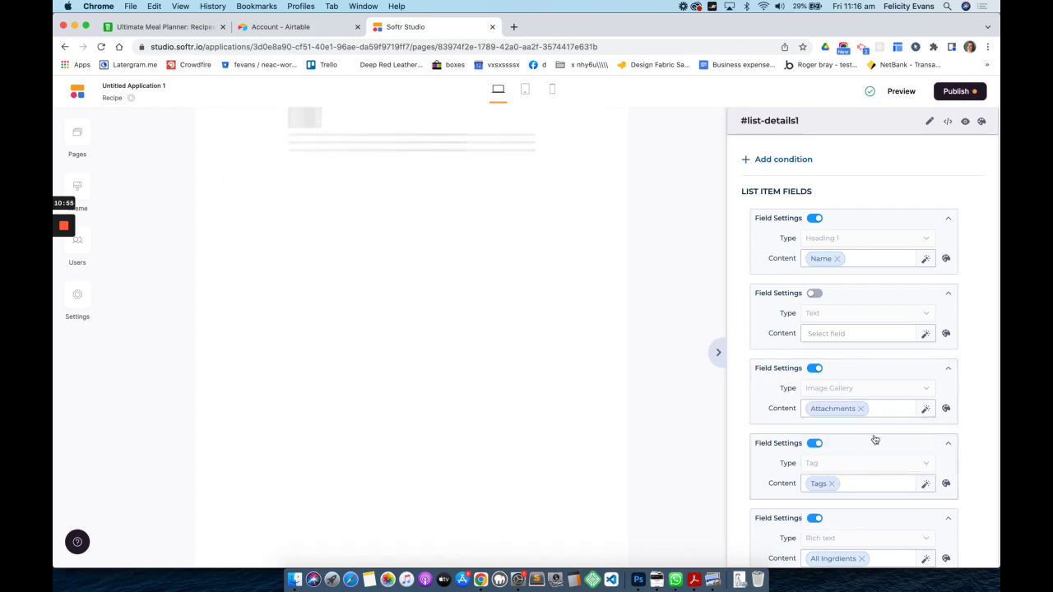
Step: Add another field below the Instructions field in the list details block and set its type to Image
scroll(884, 444, "down", 1)
scroll(893, 452, "down", 5)
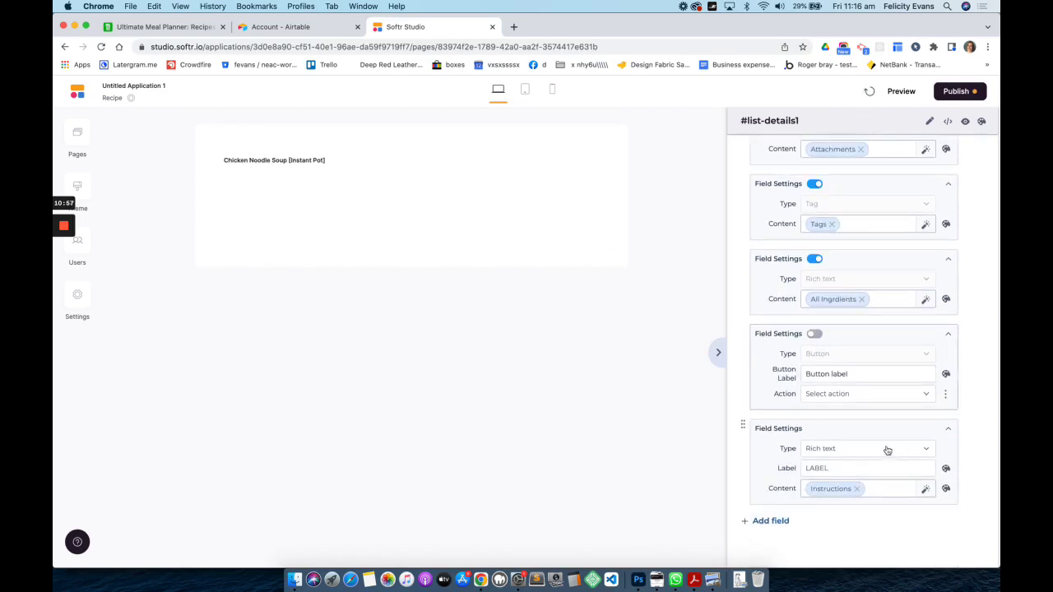
left_click(765, 521)
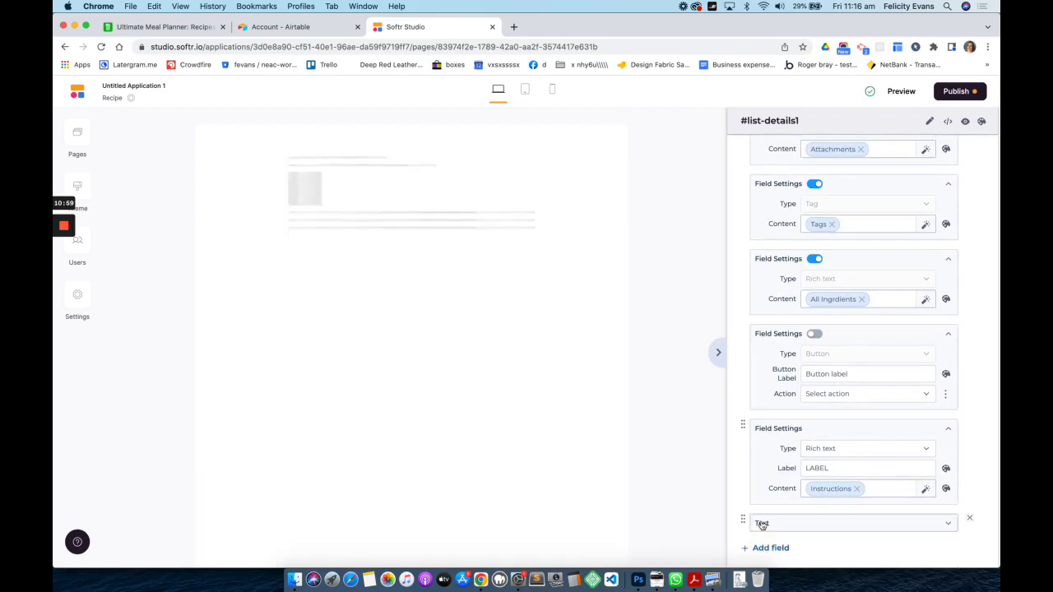
left_click(781, 524)
scroll(823, 477, "down", 2)
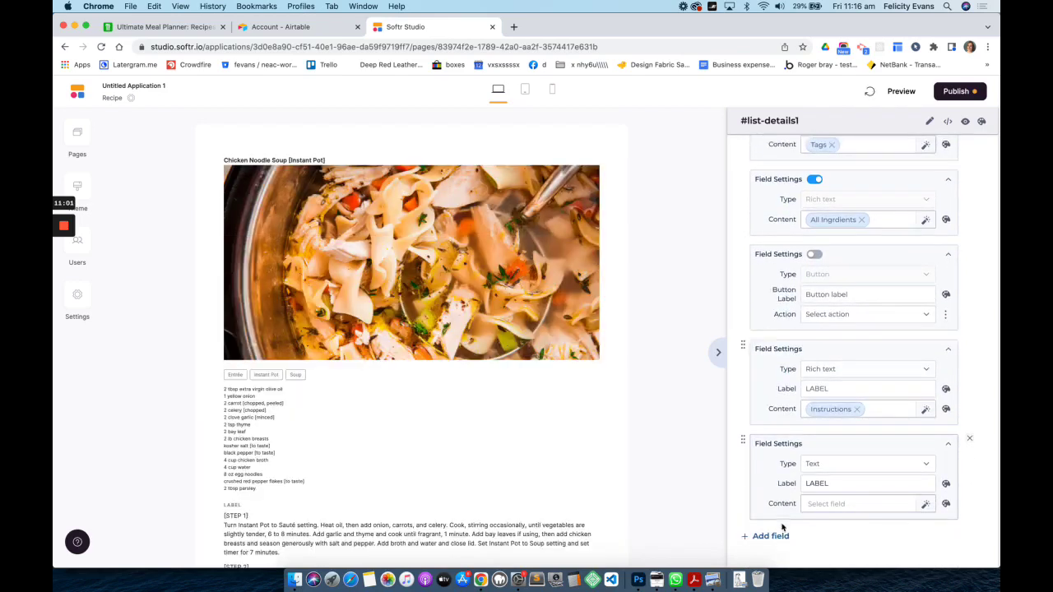
left_click(828, 450)
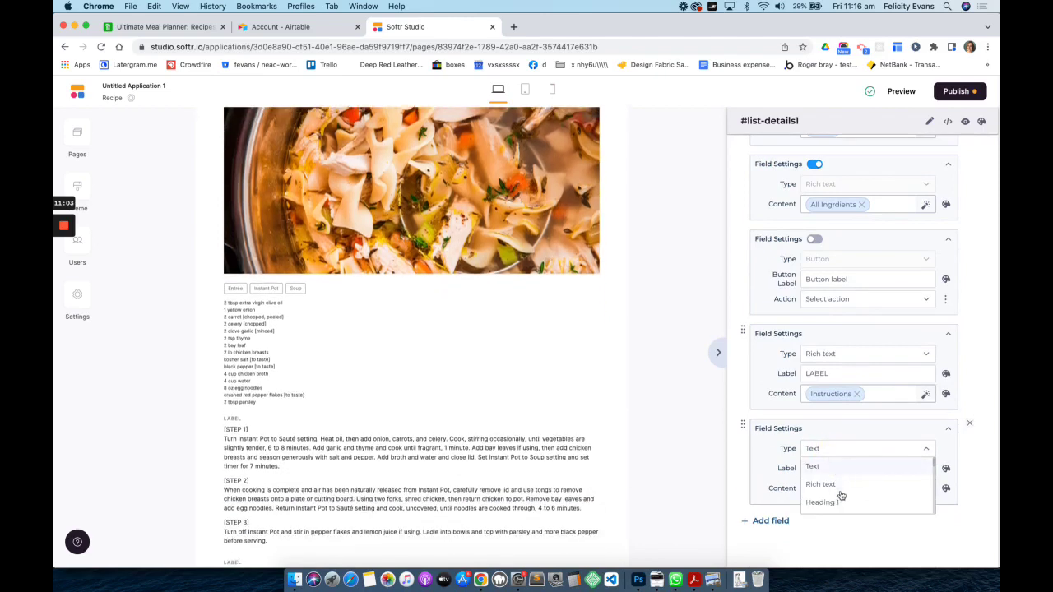
scroll(839, 496, "down", 3)
scroll(841, 495, "down", 4)
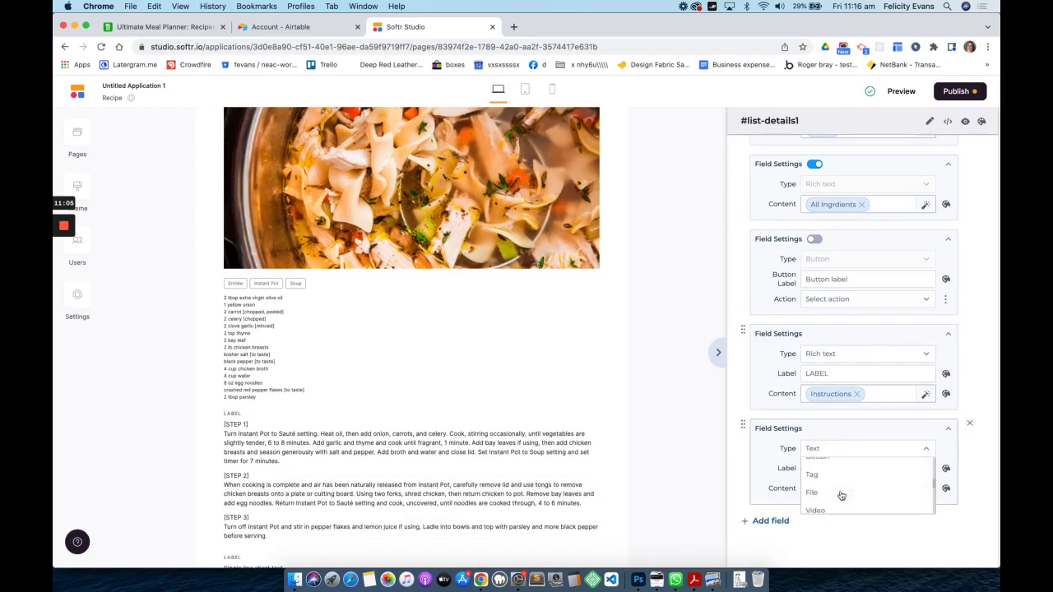
scroll(841, 495, "down", 1)
left_click(836, 494)
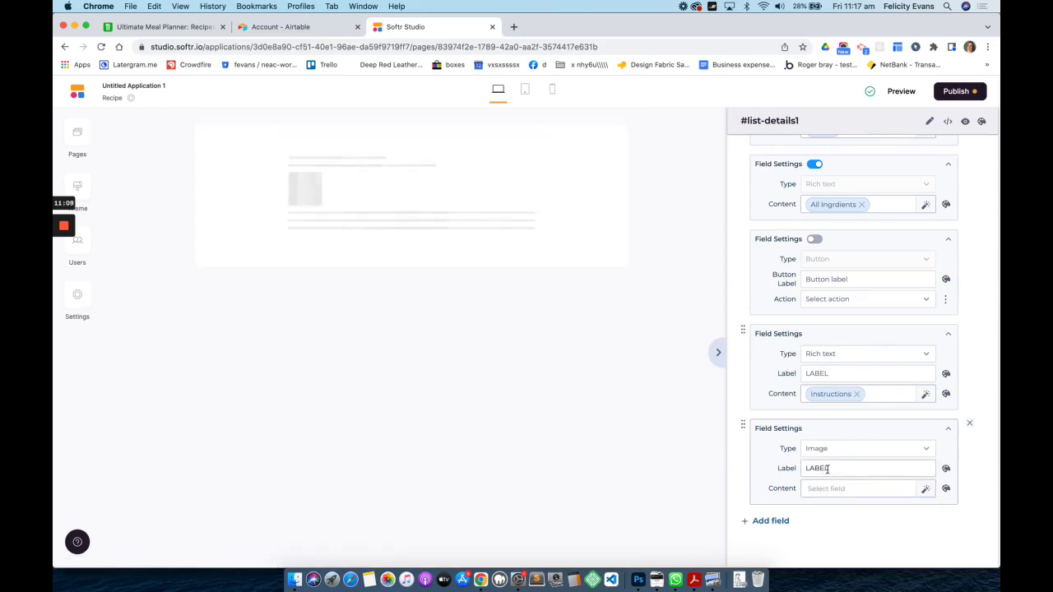
Step: Remove the label of the new Image field and map its content to Attachments
double_click(820, 469)
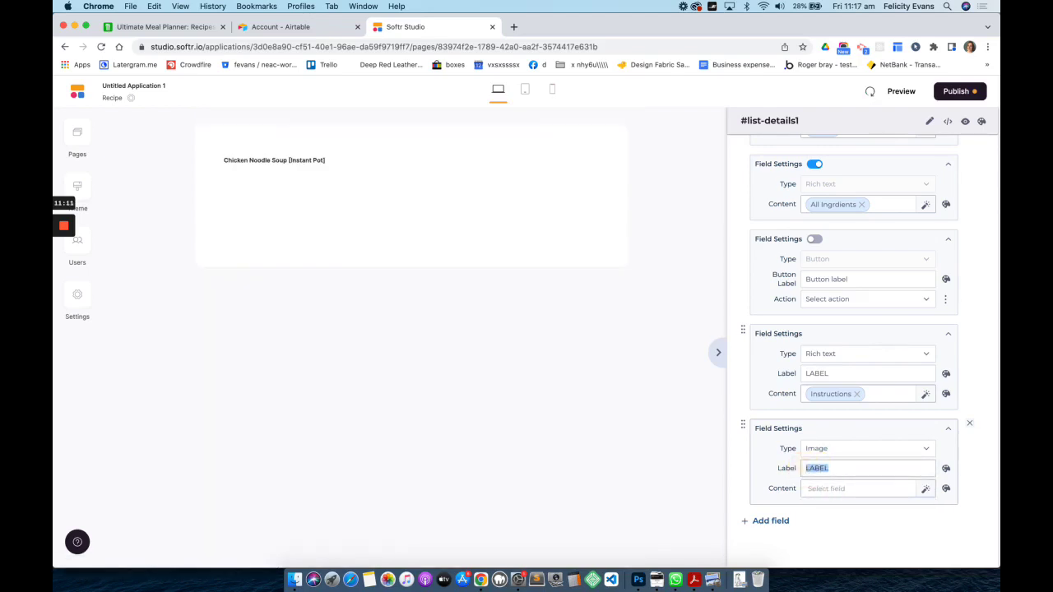
key("BackSpace")
left_click(835, 490)
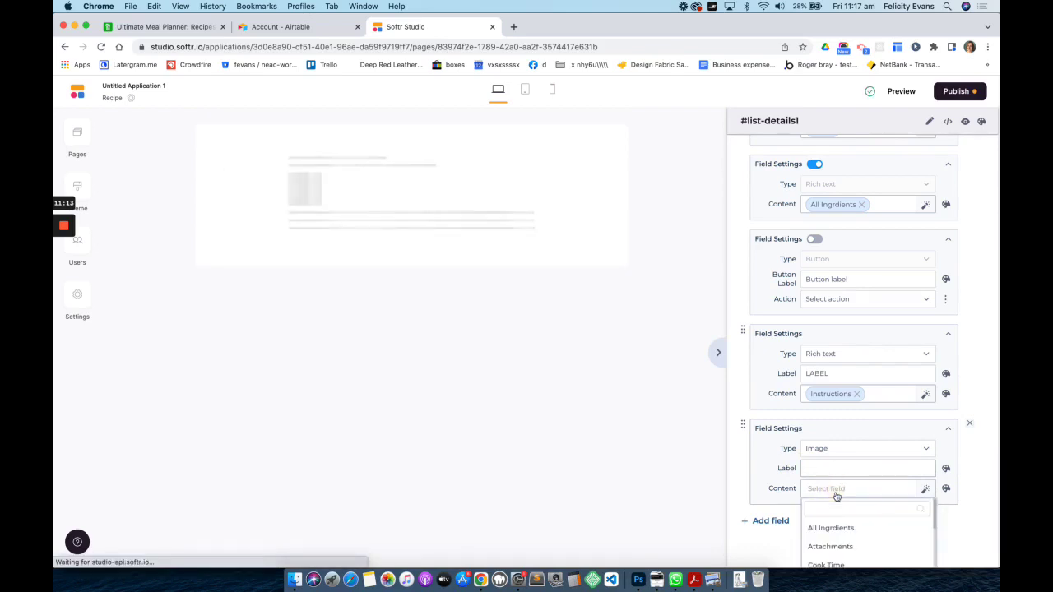
scroll(852, 525, "down", 2)
scroll(852, 525, "up", 2)
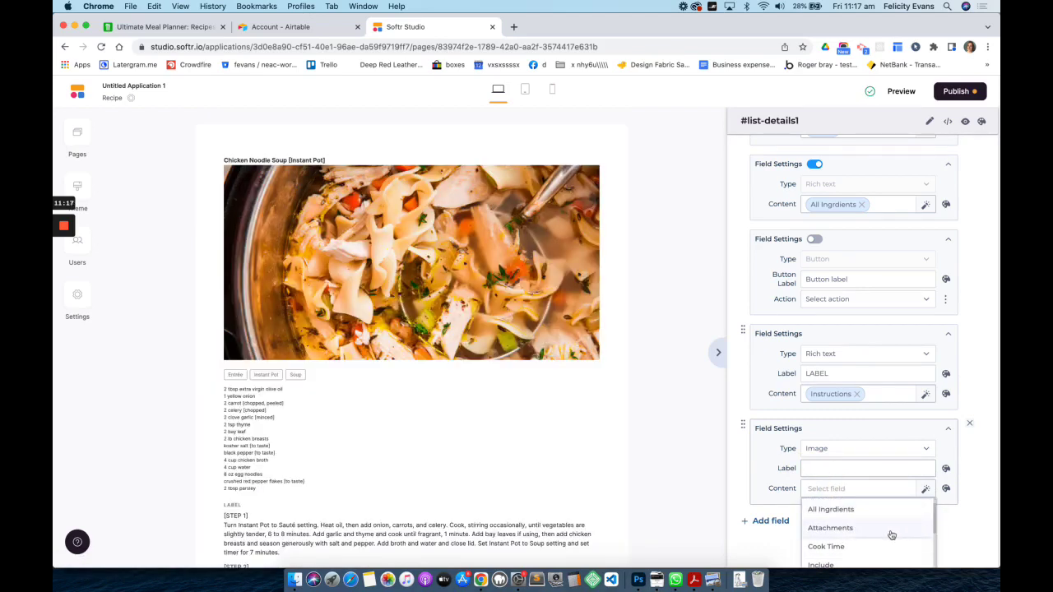
scroll(891, 535, "down", 1)
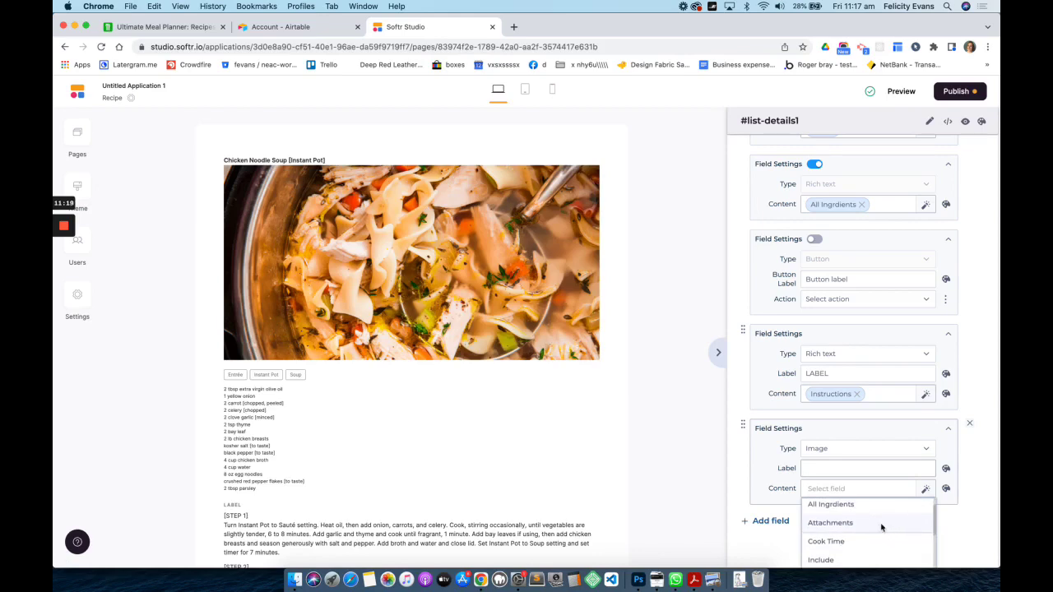
left_click(881, 524)
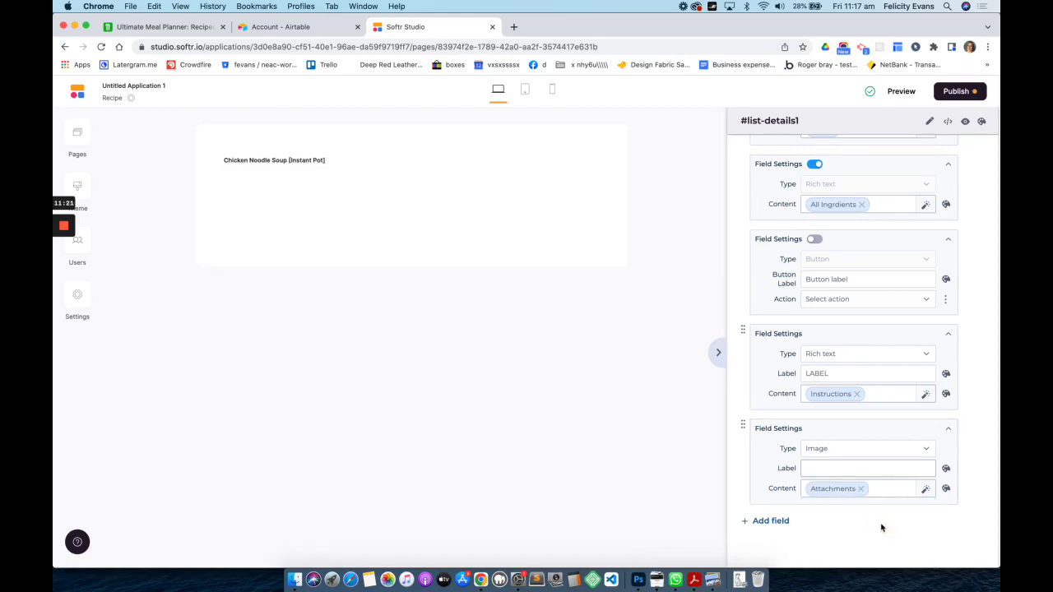
Step: Check the added image below the instructions in the desktop and mobile layouts of the recipe page
scroll(548, 404, "down", 5)
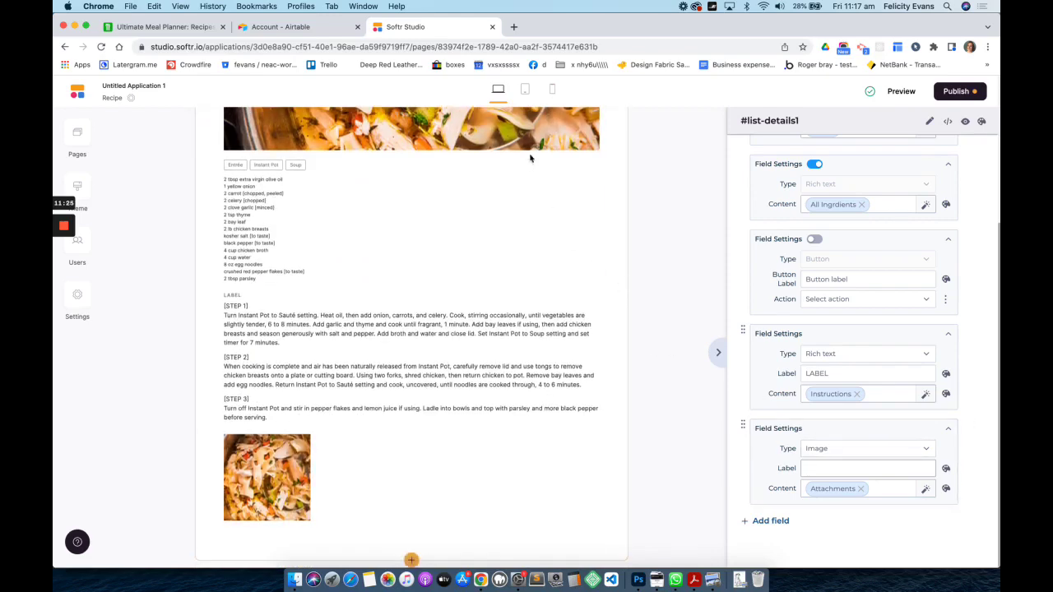
left_click(553, 91)
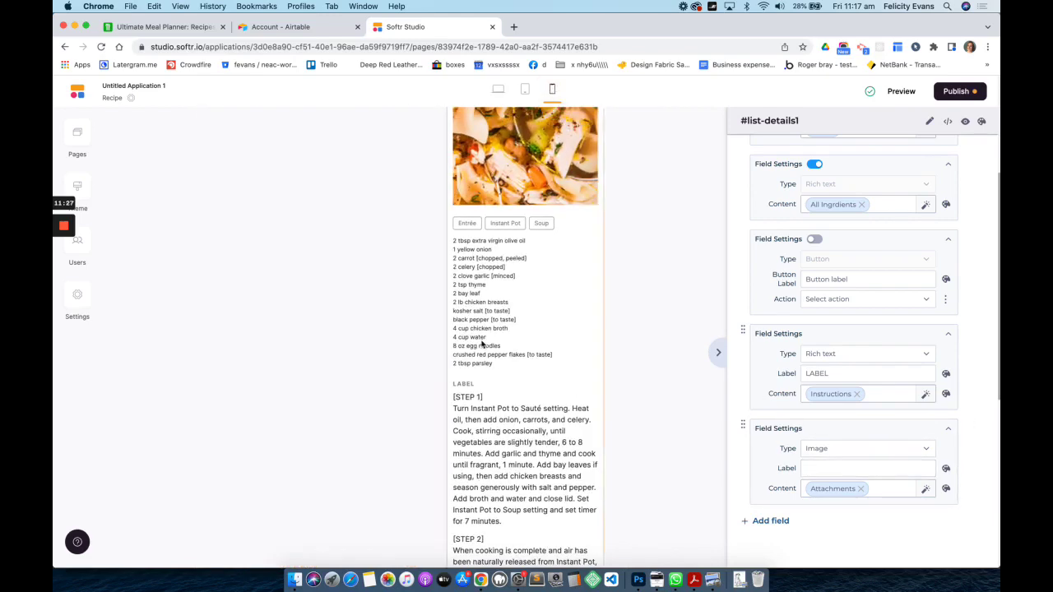
scroll(482, 344, "down", 5)
scroll(510, 378, "down", 2)
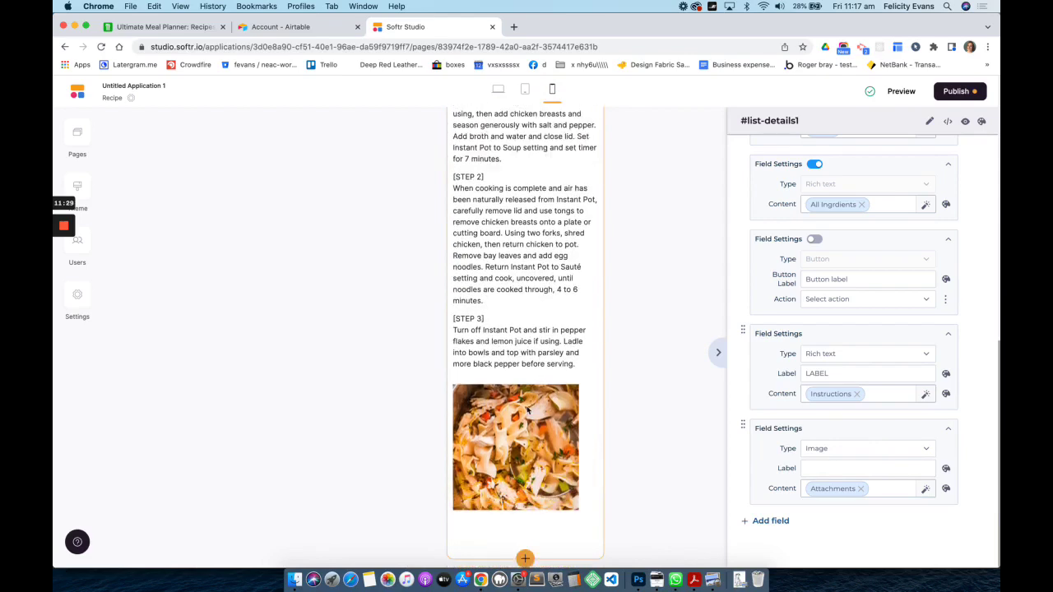
scroll(518, 424, "up", 10)
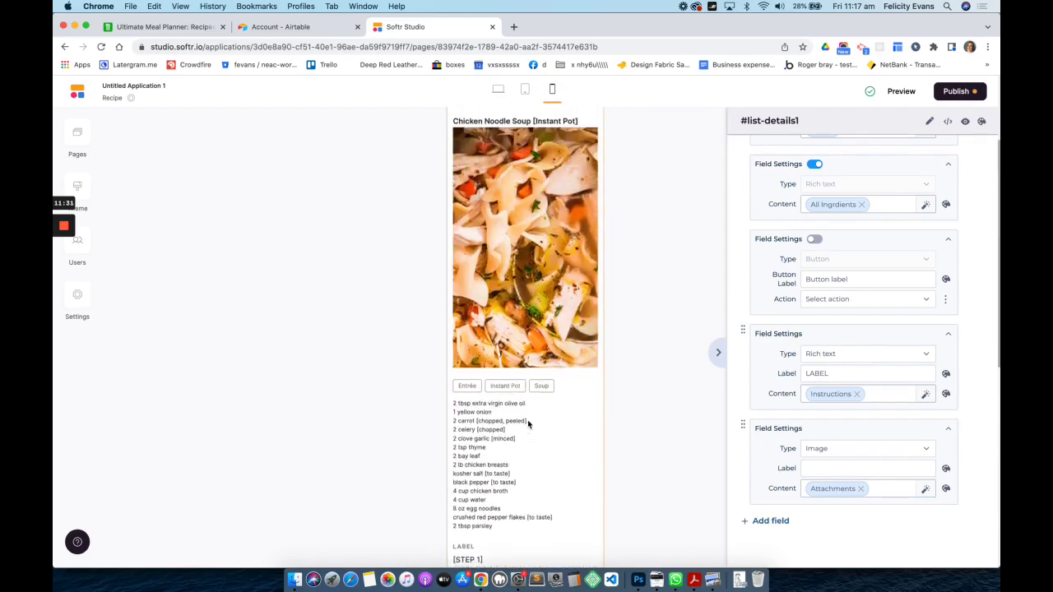
scroll(529, 424, "up", 1)
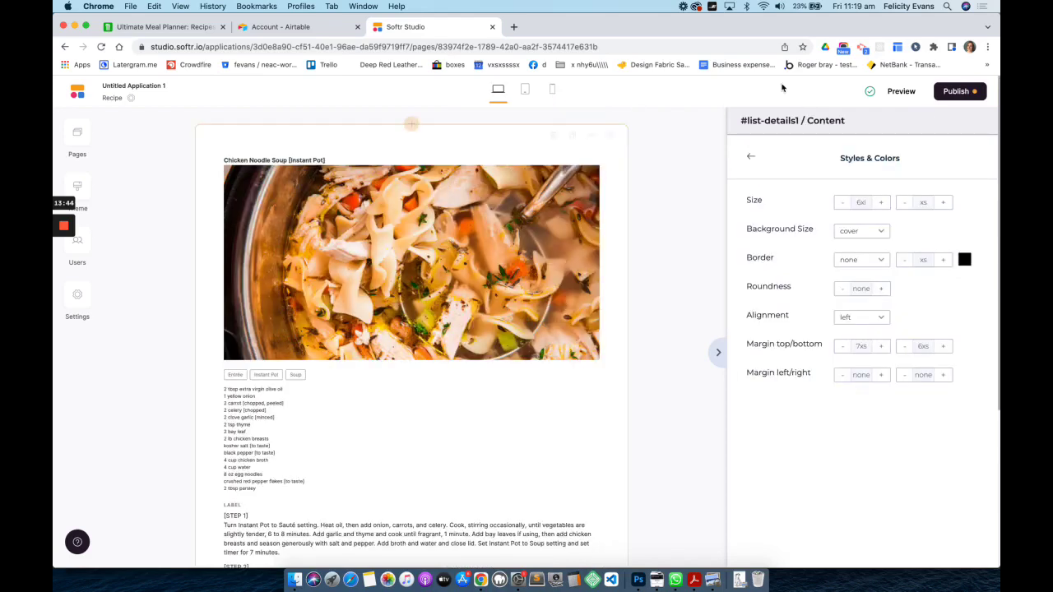
Step: Preview the Recipe page, look through it from the heading to the bottom image, and close the preview
left_click(905, 94)
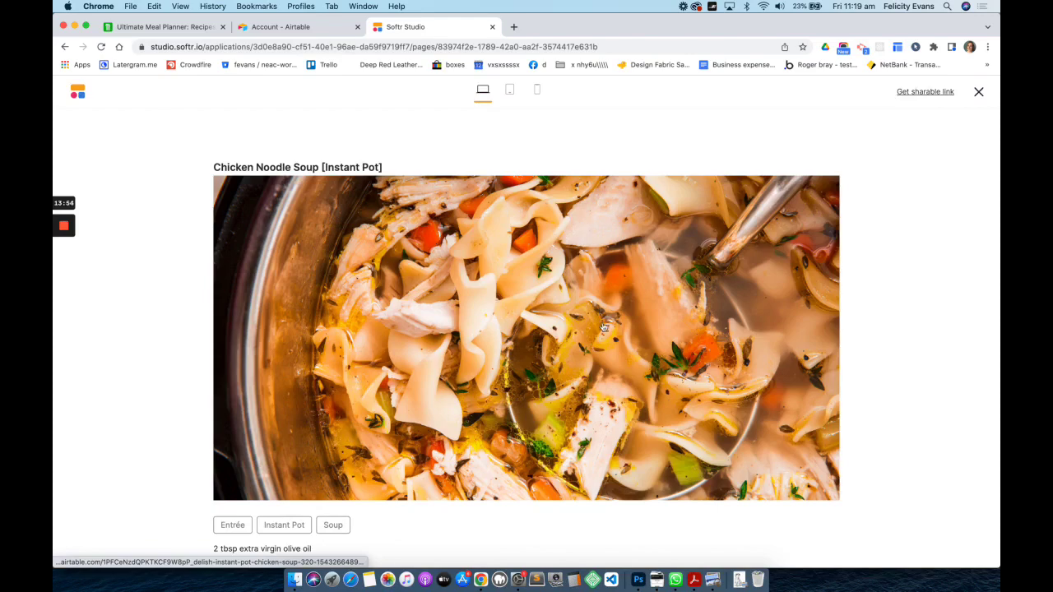
scroll(604, 328, "down", 10)
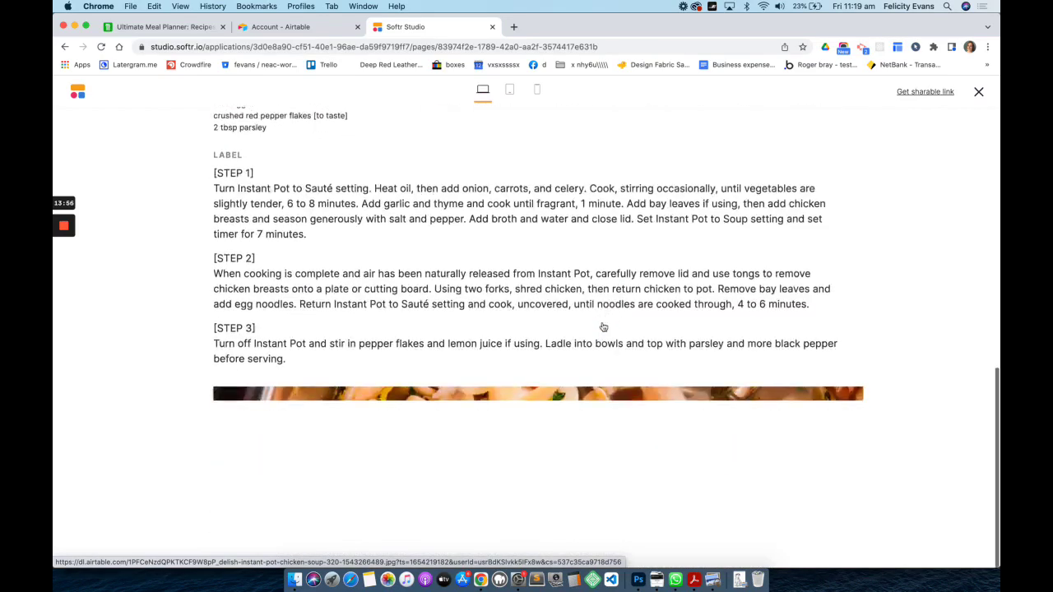
scroll(604, 328, "down", 2)
scroll(604, 327, "up", 12)
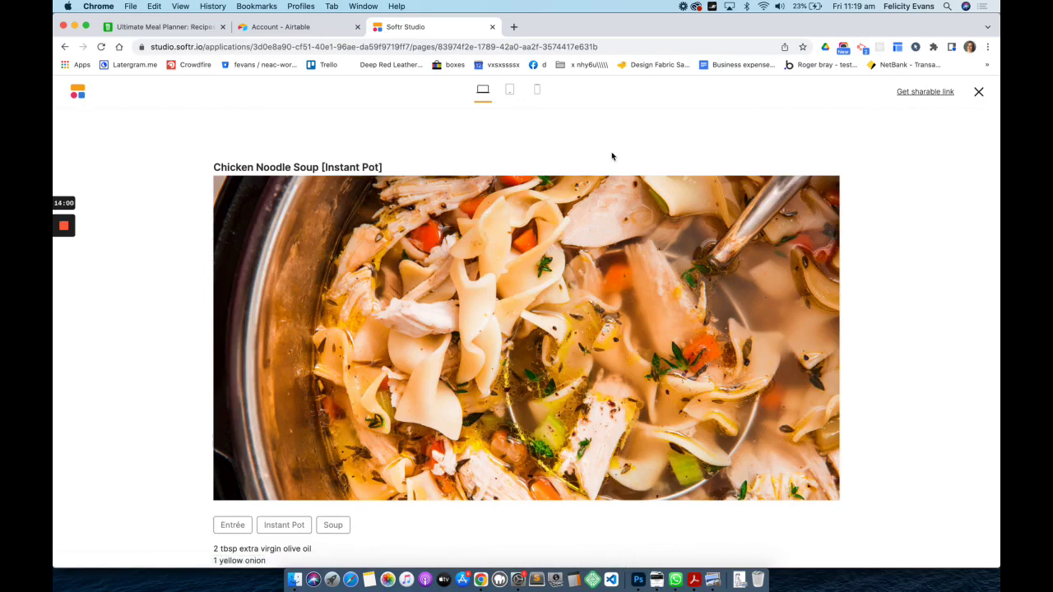
left_click(979, 93)
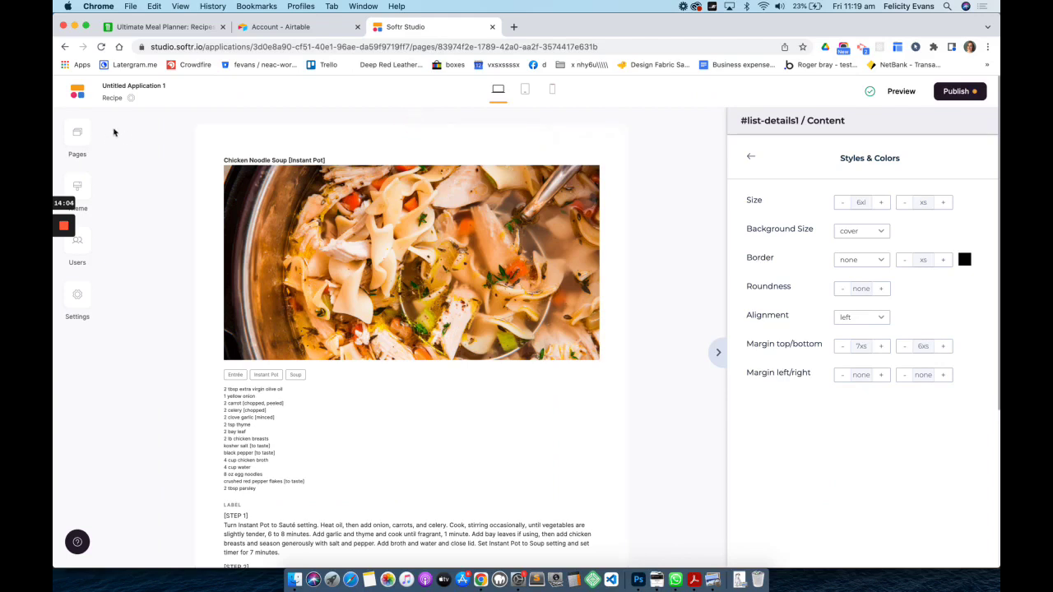
Step: Open the Home page, preview its recipe list filtered by the Pasta tag, and close the preview
left_click(76, 136)
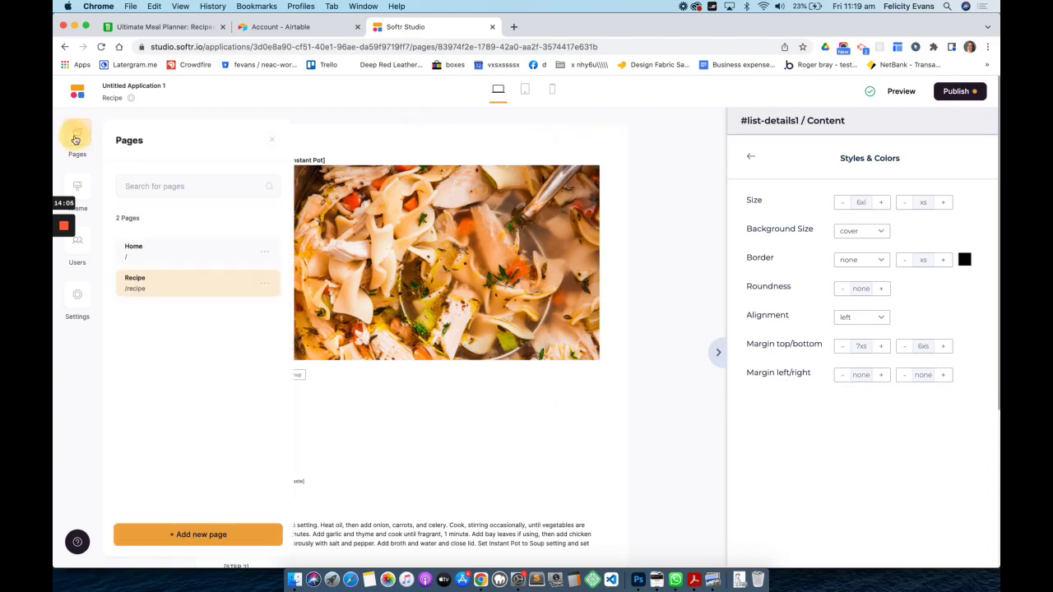
left_click(144, 261)
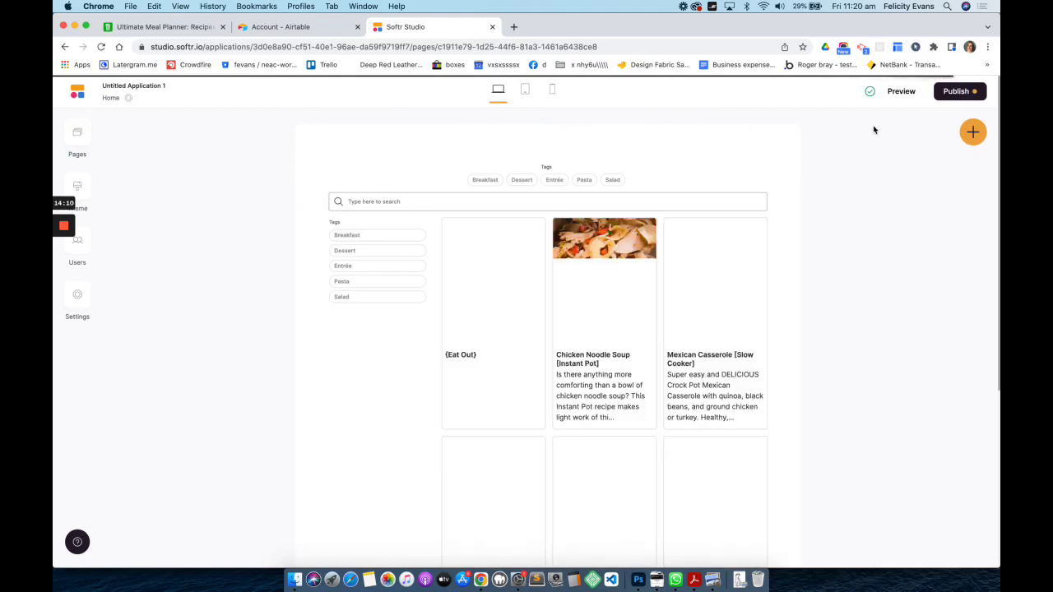
left_click(901, 91)
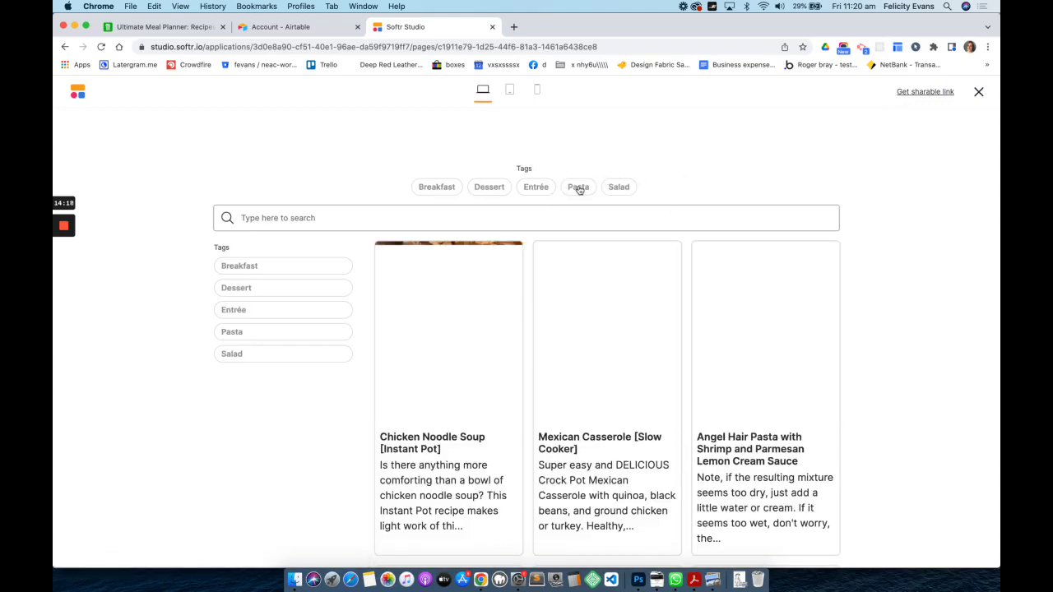
left_click(579, 189)
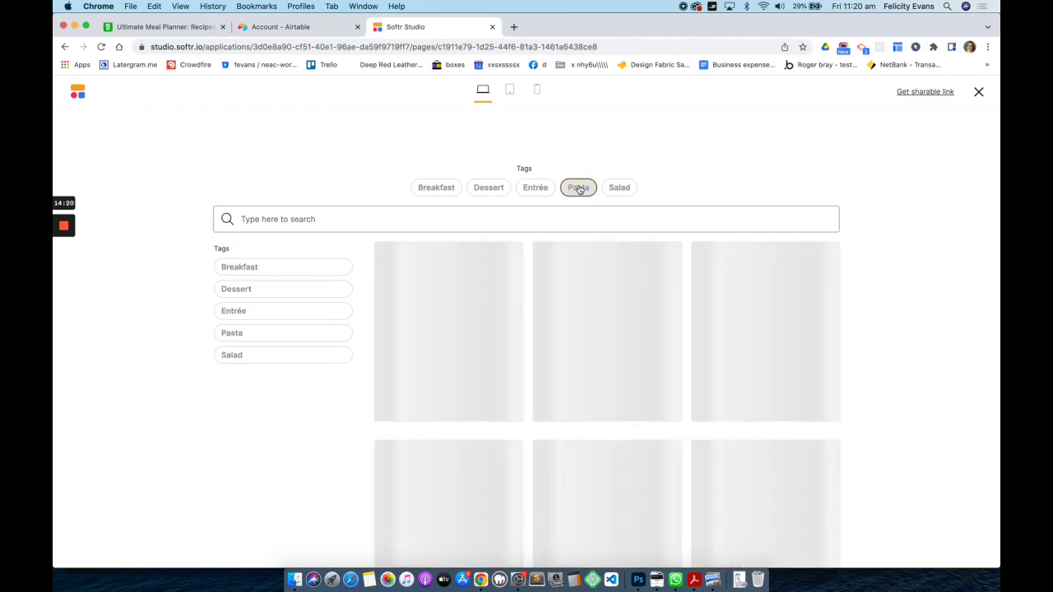
scroll(873, 209, "down", 1)
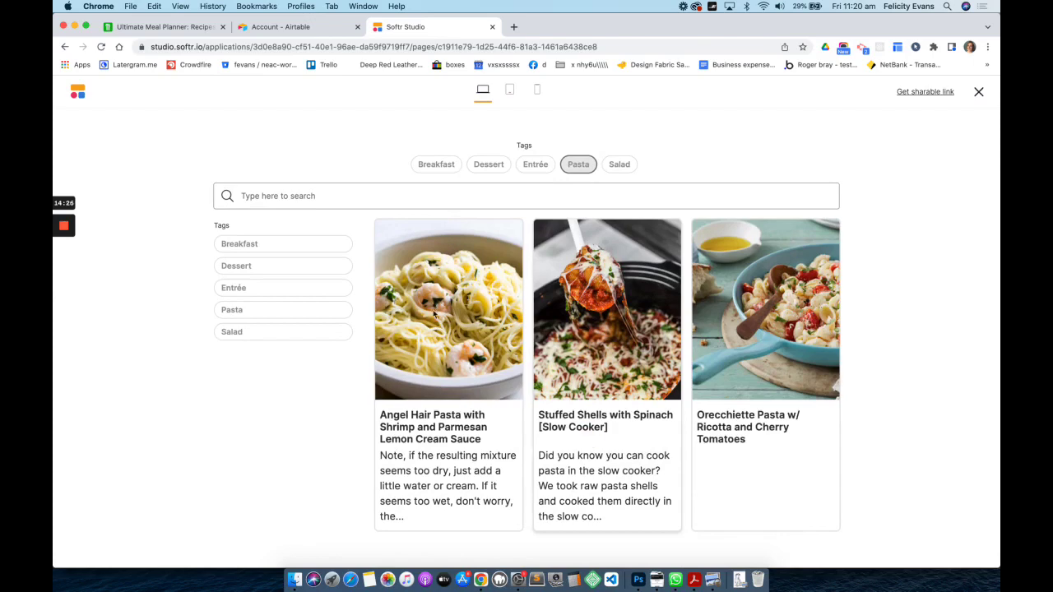
left_click(979, 93)
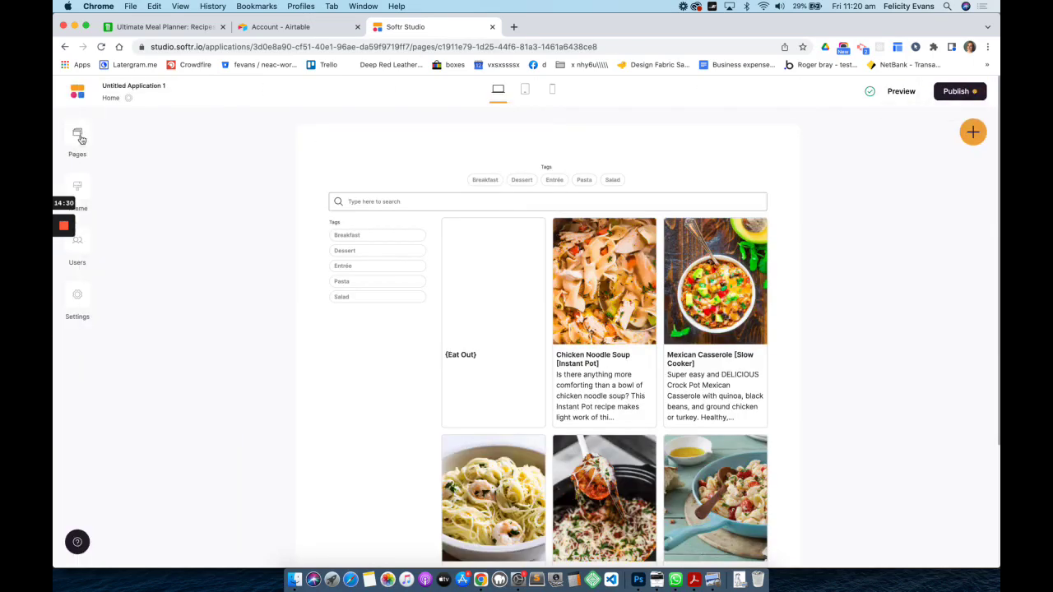
Step: Set the Home recipe list's on-click Open page action to the Recipe page and start a preview of the app
left_click(410, 371)
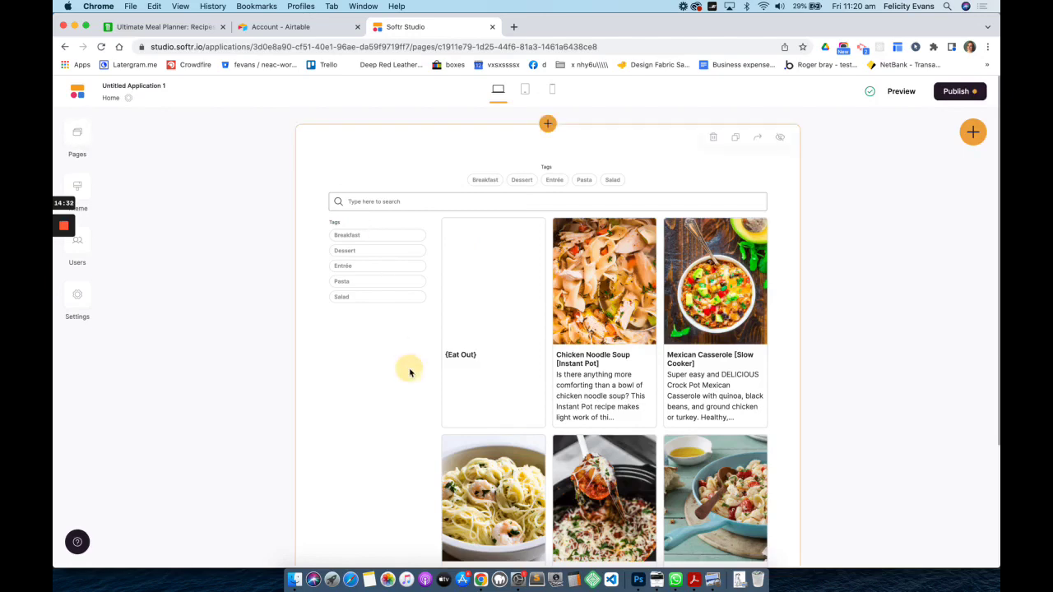
scroll(848, 395, "down", 5)
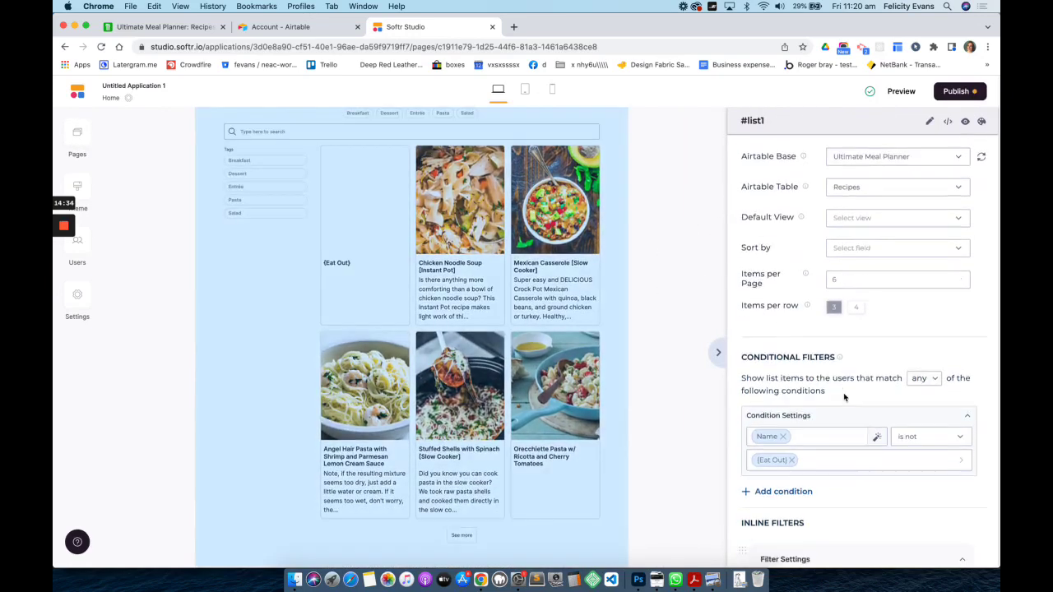
scroll(868, 476, "down", 5)
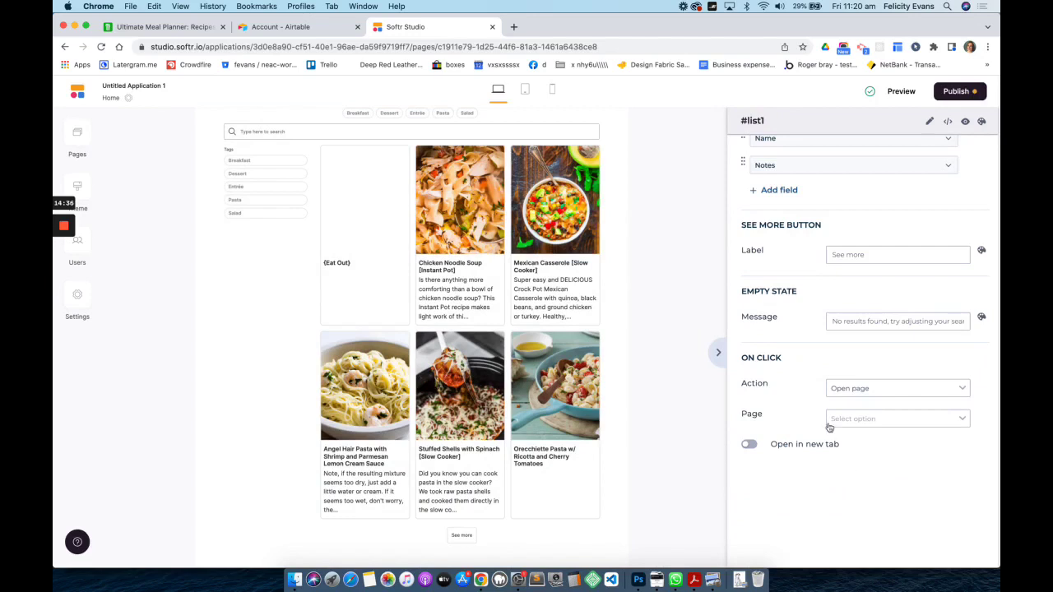
left_click(854, 424)
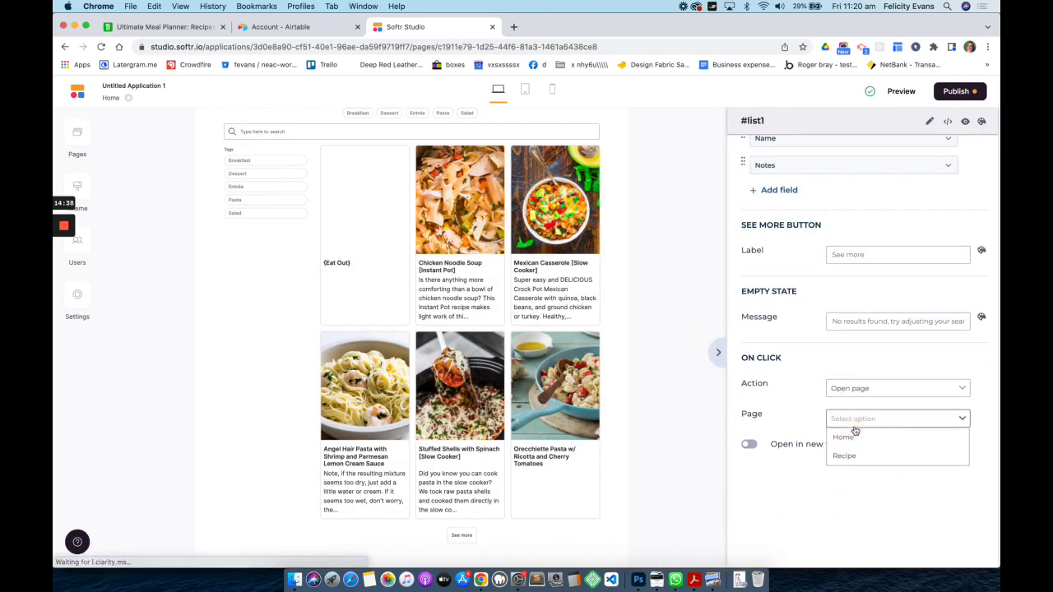
left_click(852, 459)
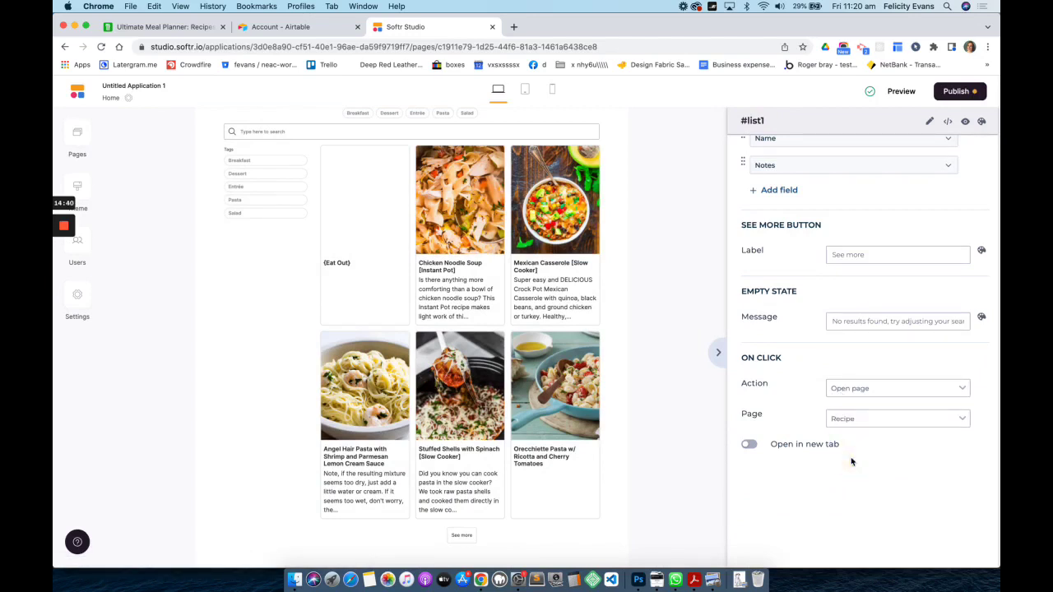
left_click(895, 93)
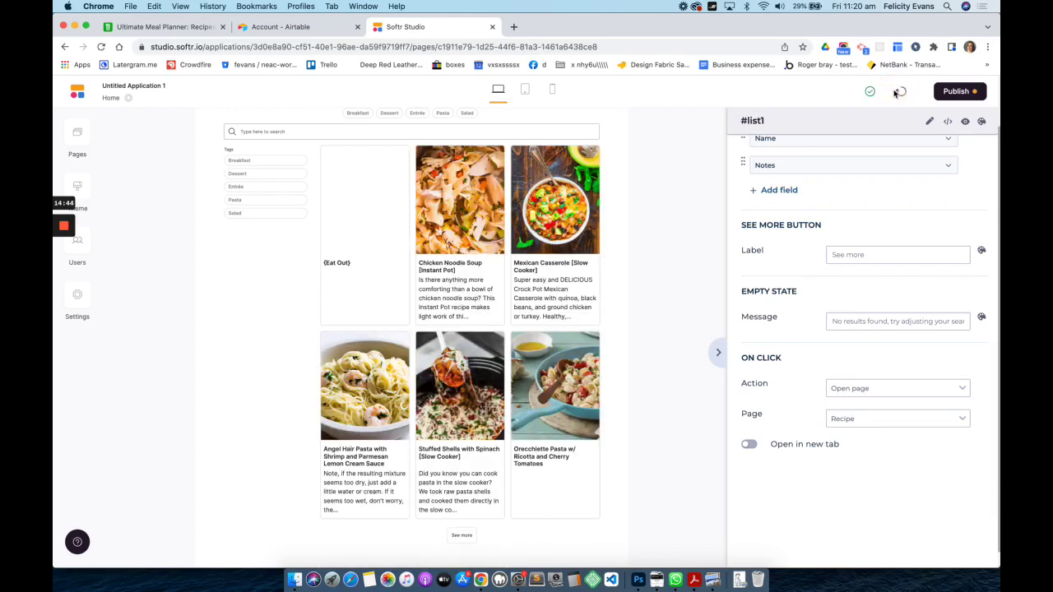